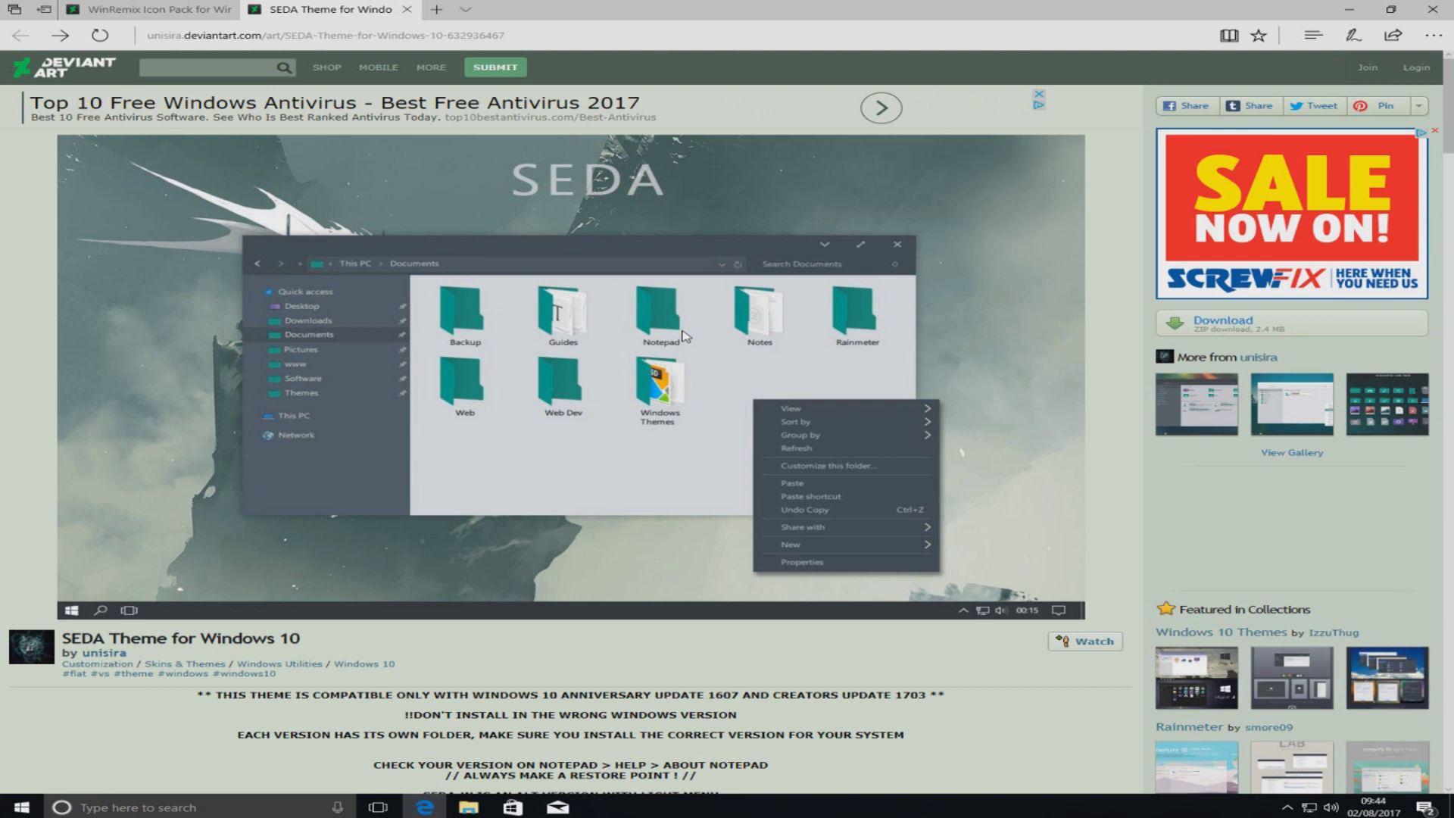
# Step: Download and save the SEDA Theme for Windows 10 zip (2.4 MB) from DeviantArt
pyautogui.click(1242, 334)
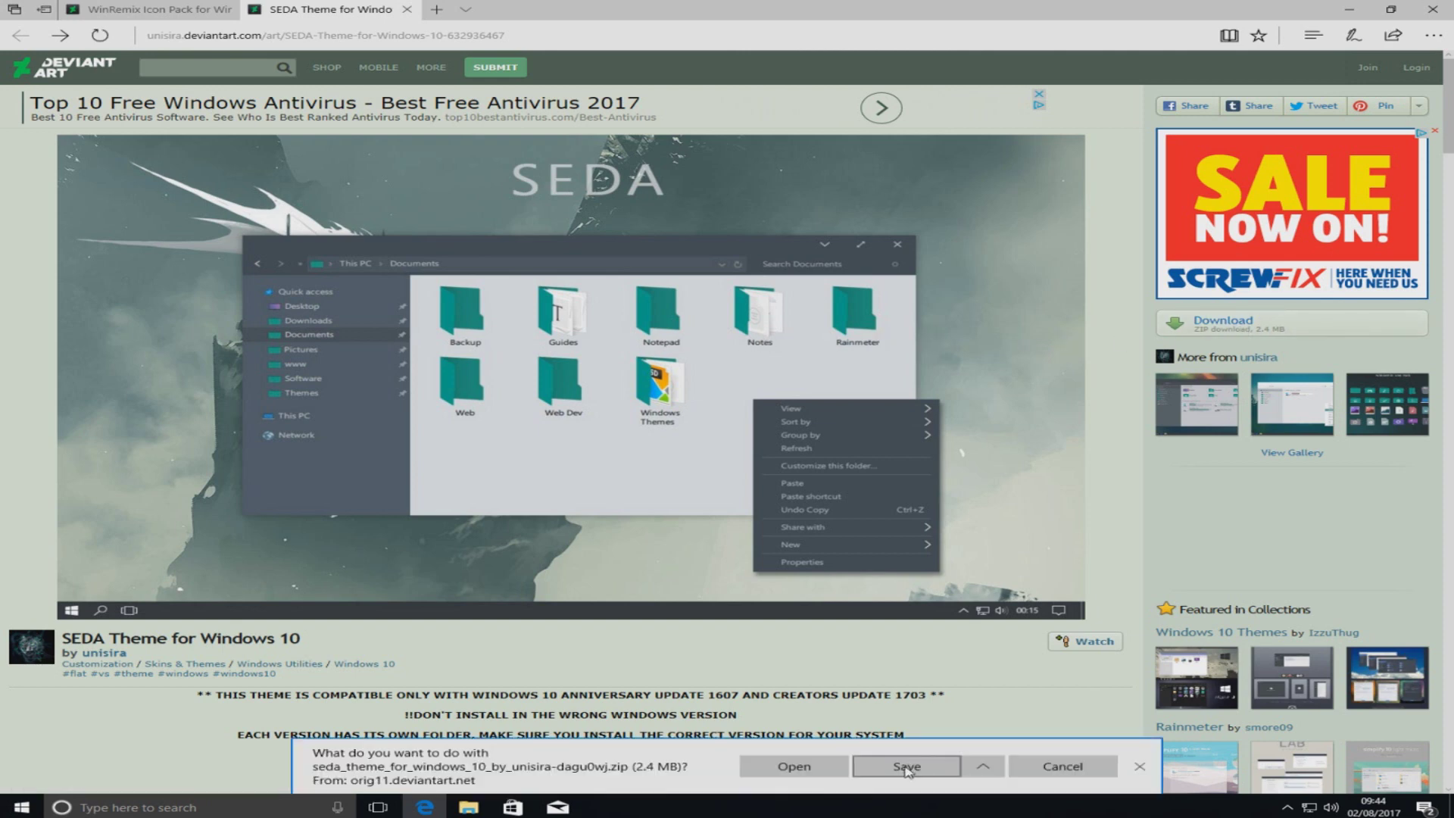
pyautogui.click(908, 766)
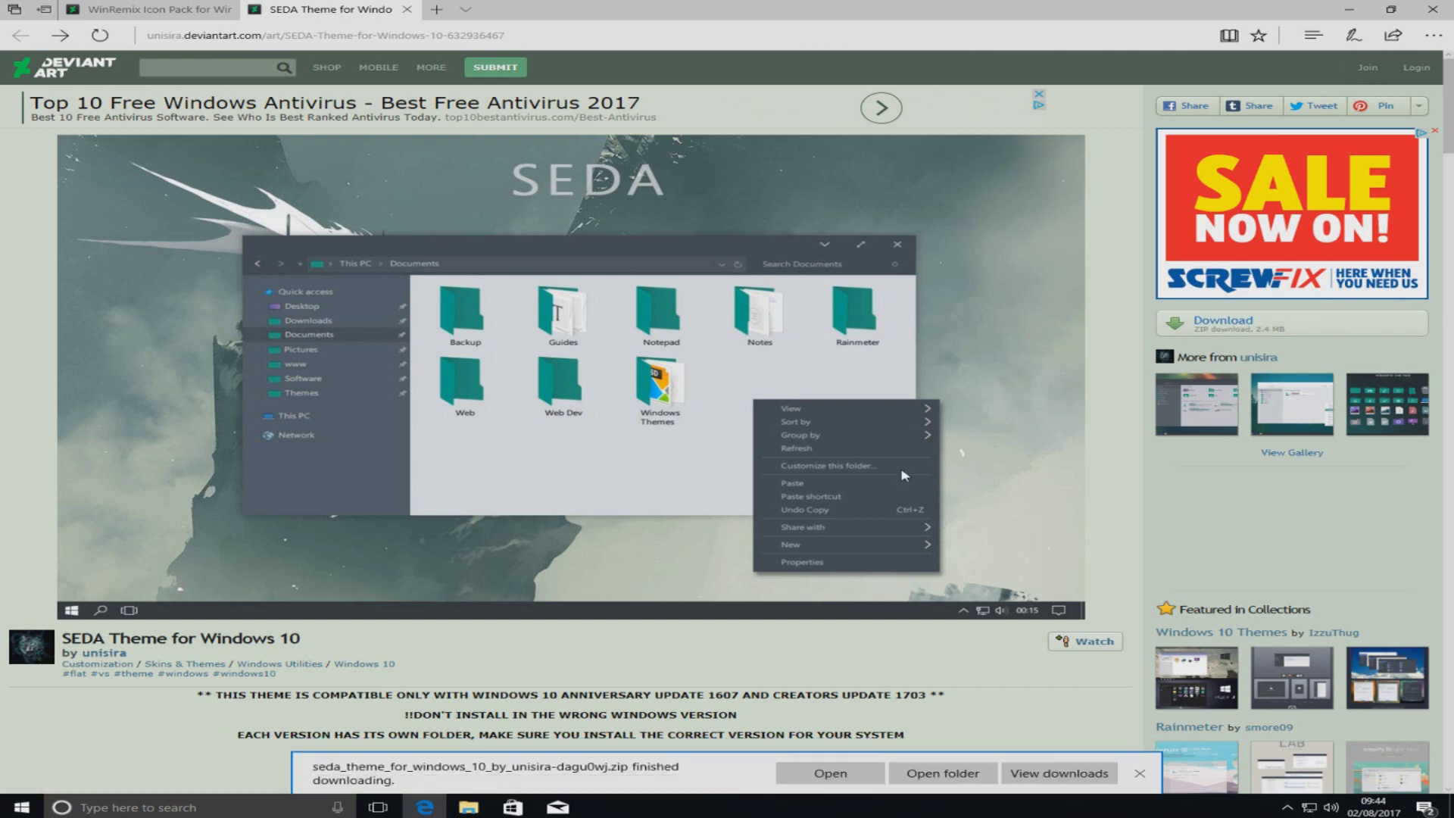
pyautogui.scroll(-4, 552, 539)
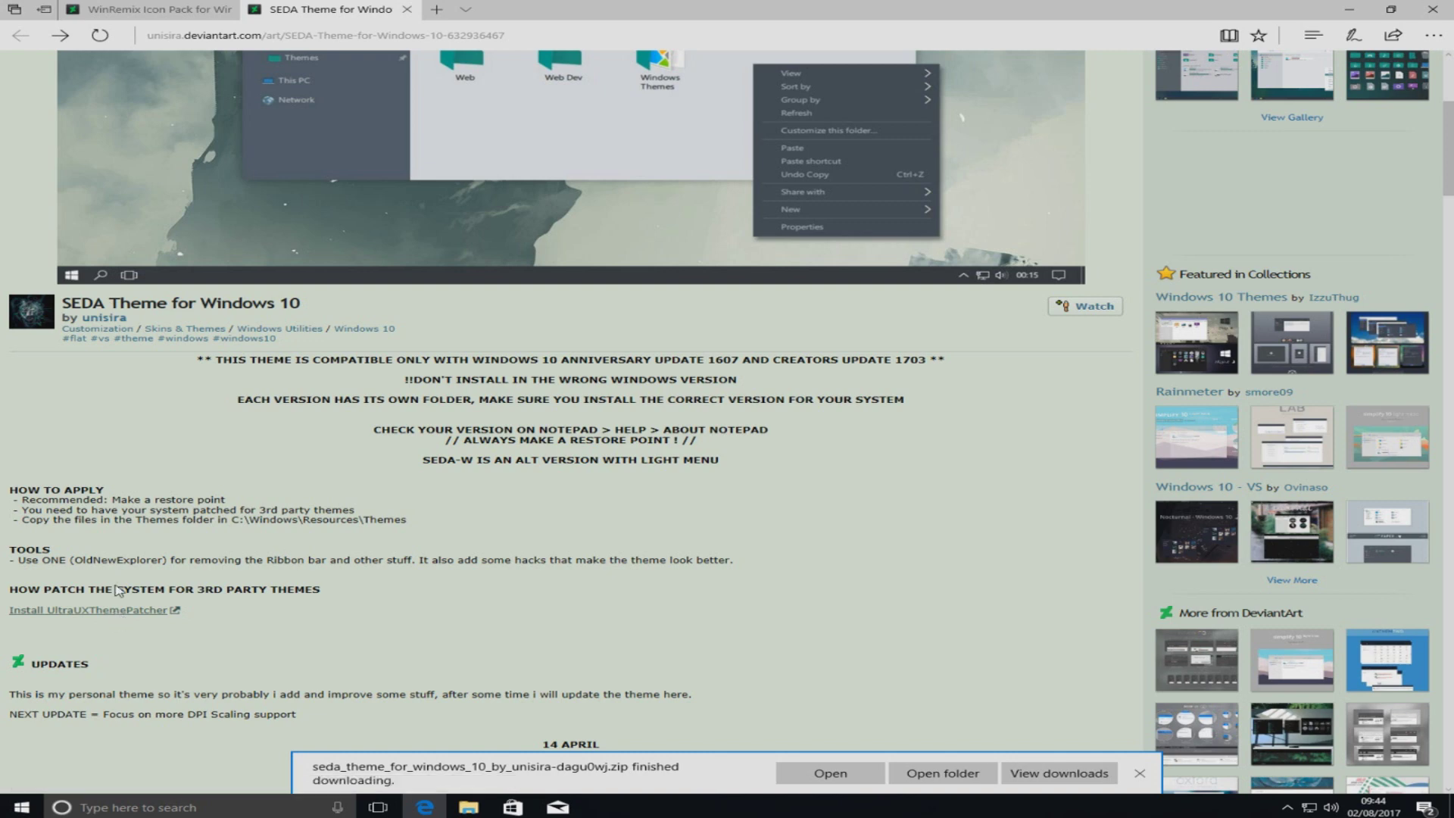
# Step: Download and save the UltraUXThemePatcher 3.2.2 installer from syssel.net
pyautogui.click(116, 616)
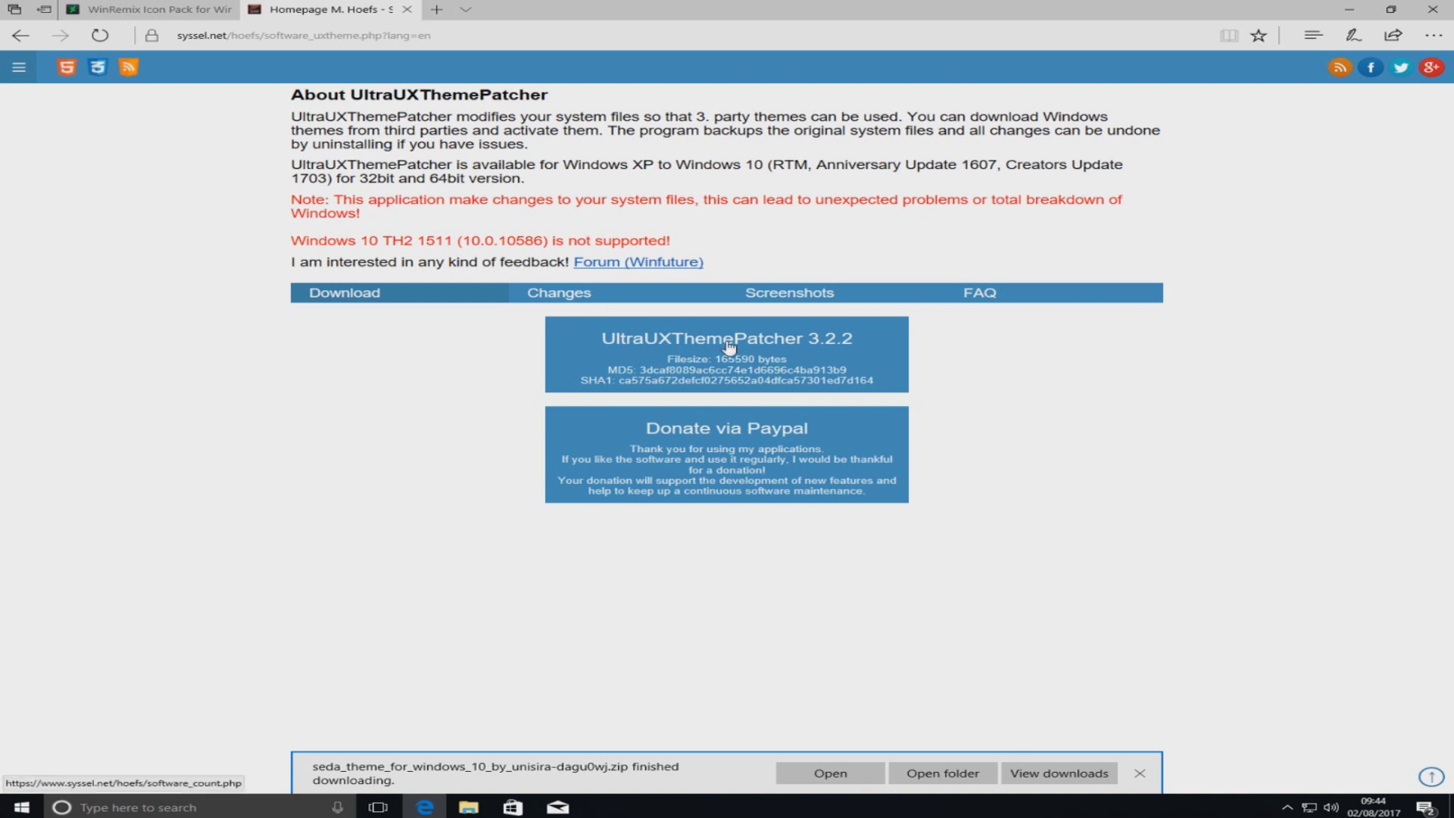
pyautogui.click(784, 350)
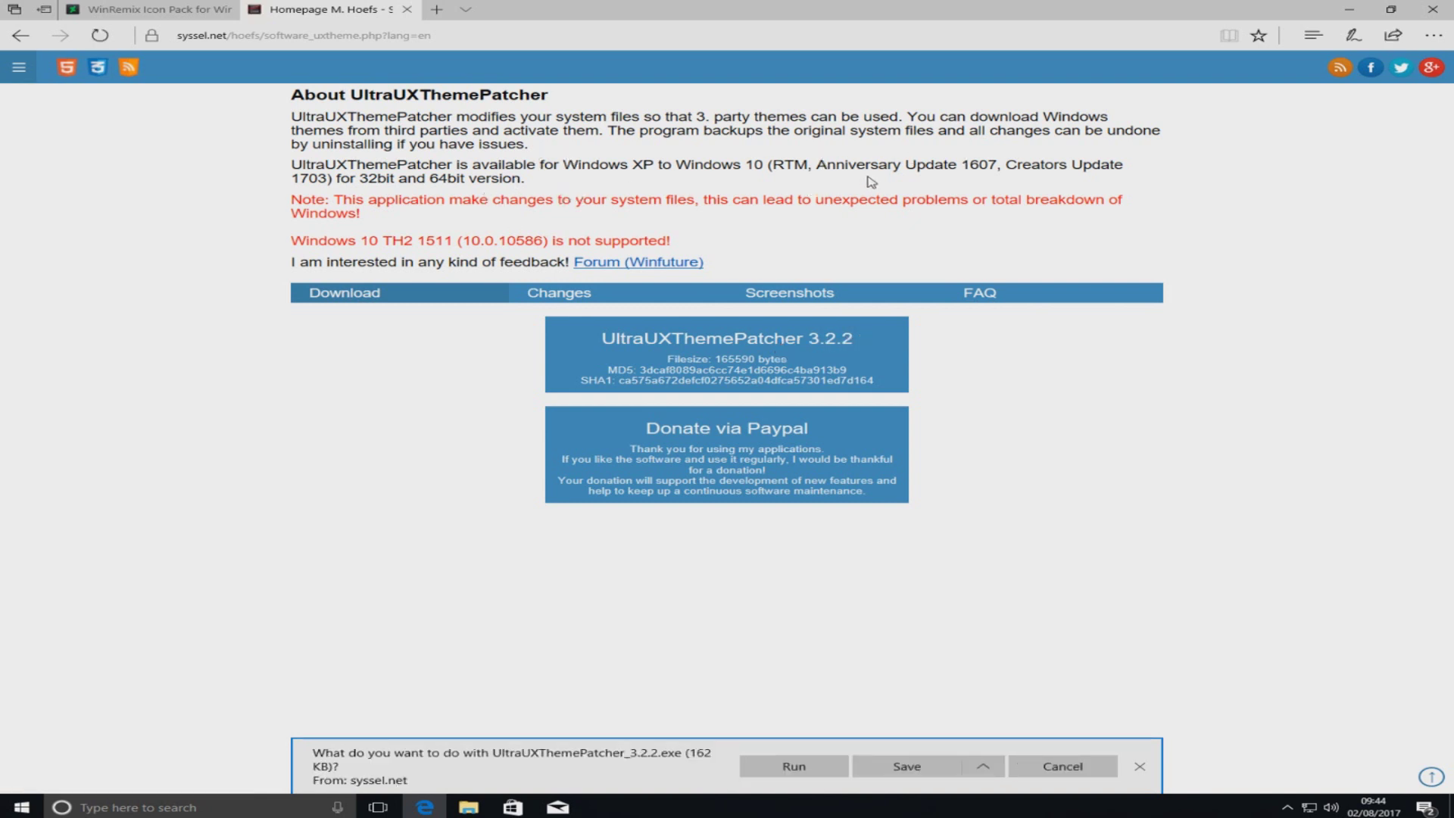
pyautogui.click(906, 766)
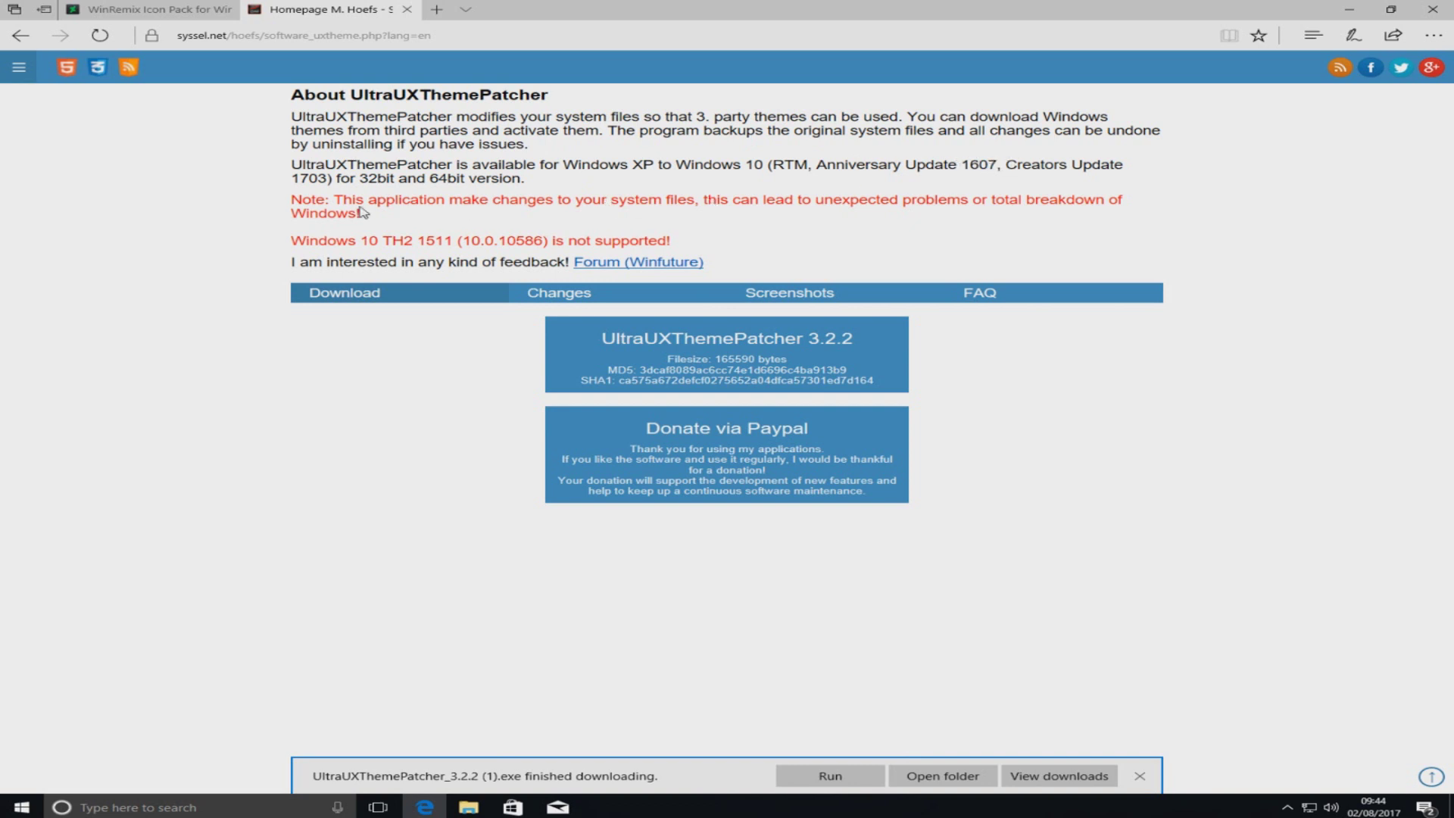
# Step: Return to the SEDA theme page and highlight its Windows 10 1607/1703 compatibility note
pyautogui.click(31, 37)
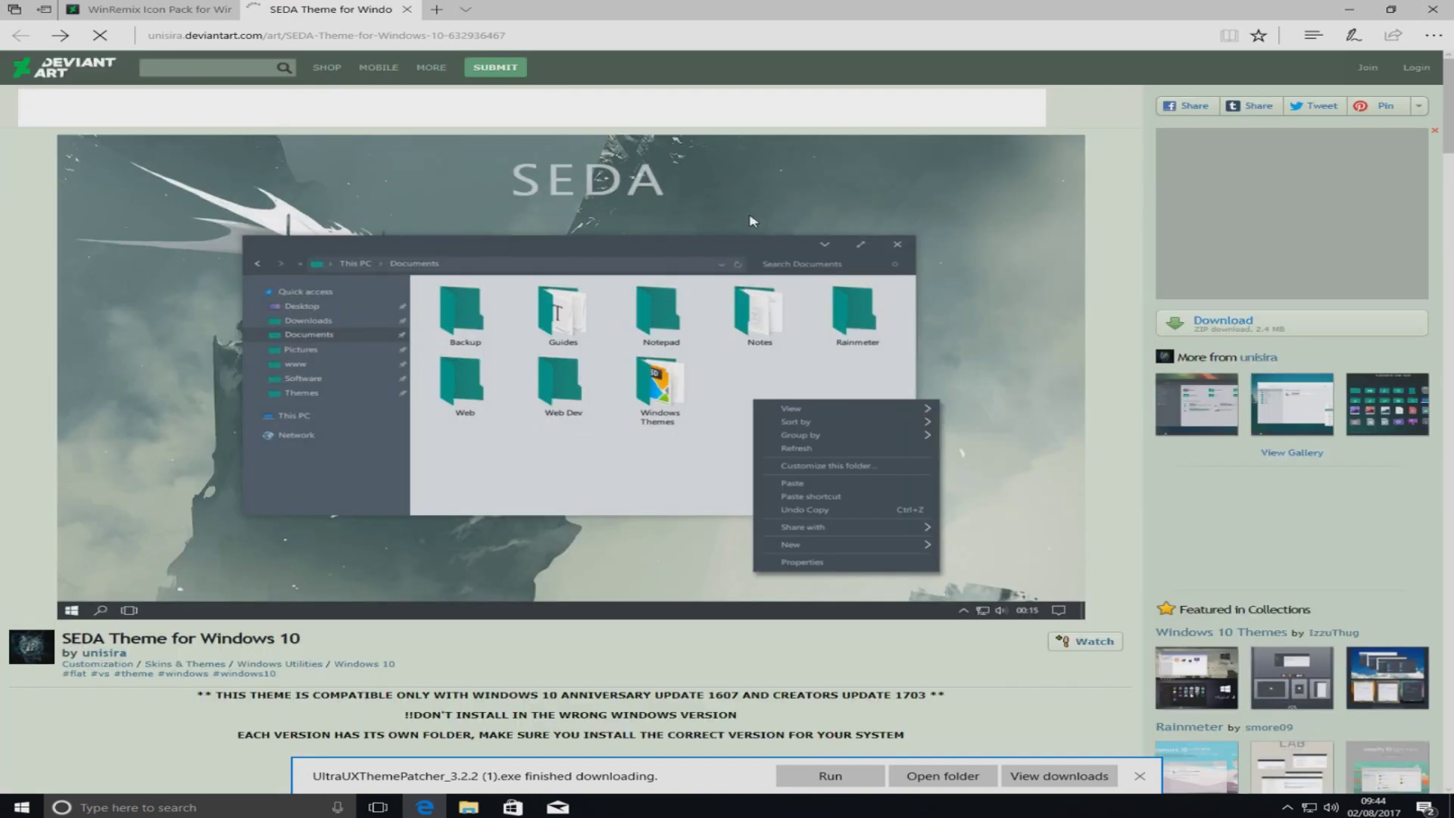
pyautogui.scroll(-3, 657, 491)
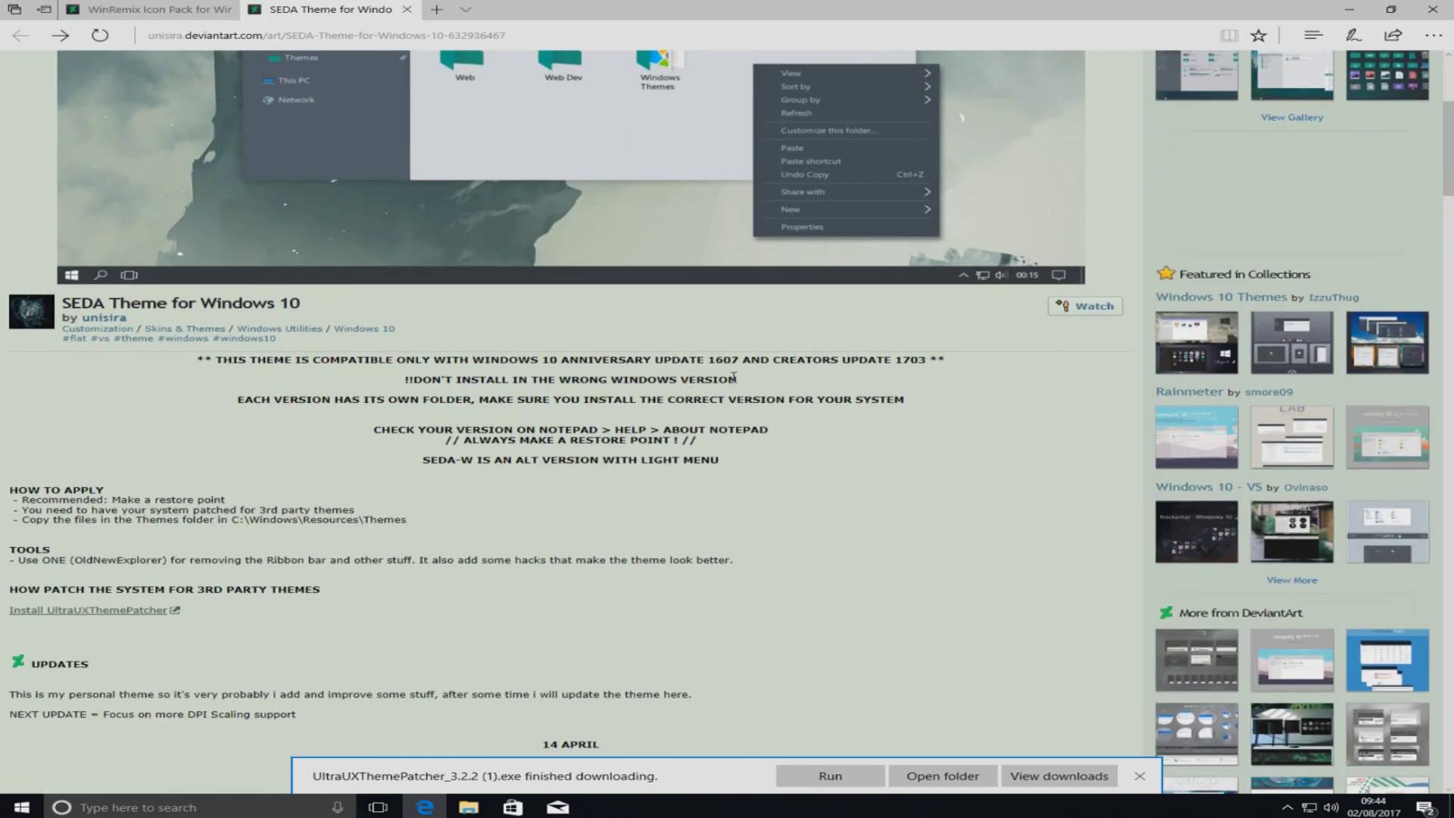
pyautogui.moveTo(314, 360); pyautogui.dragTo(562, 357)
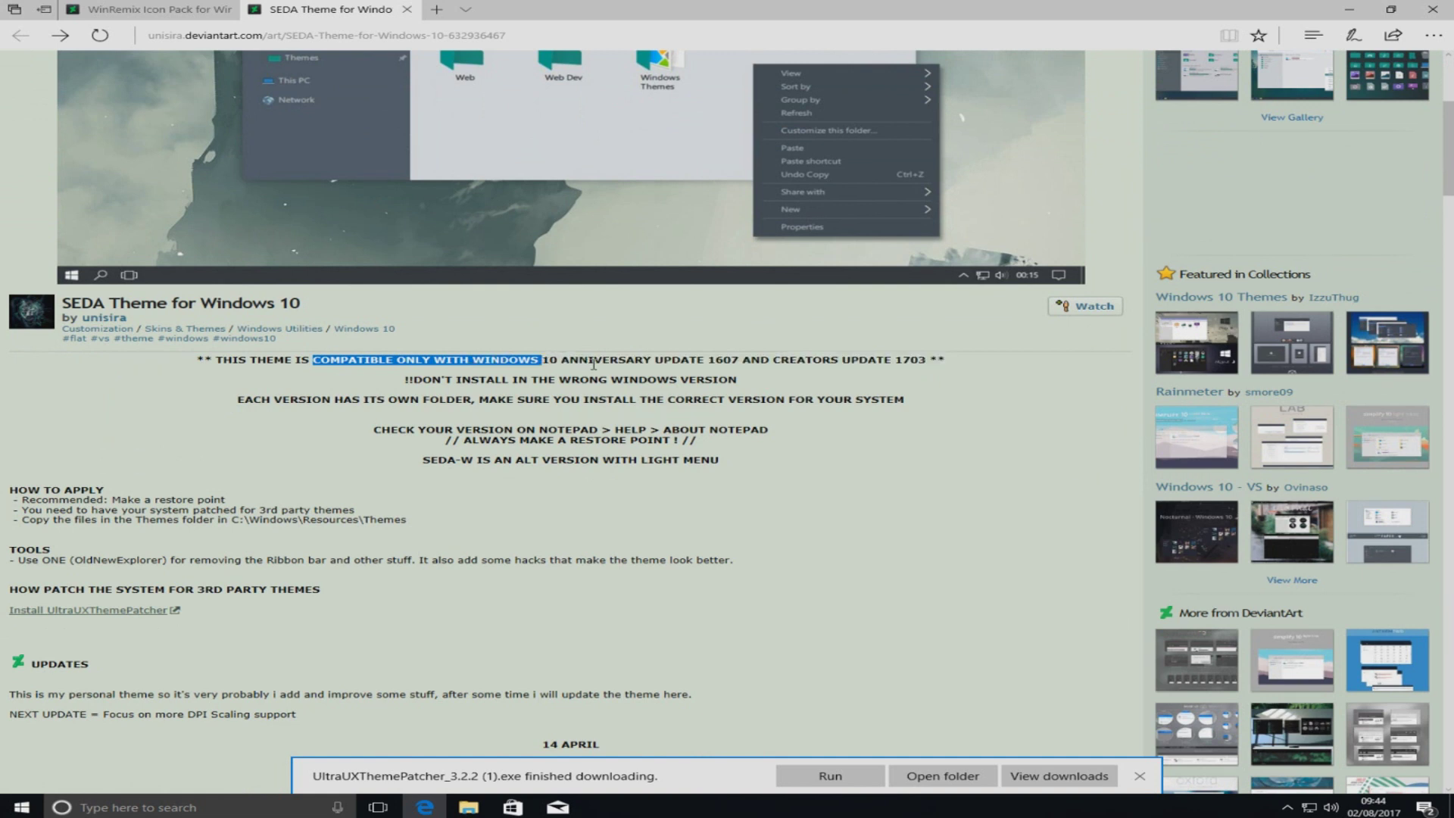
pyautogui.click(654, 362)
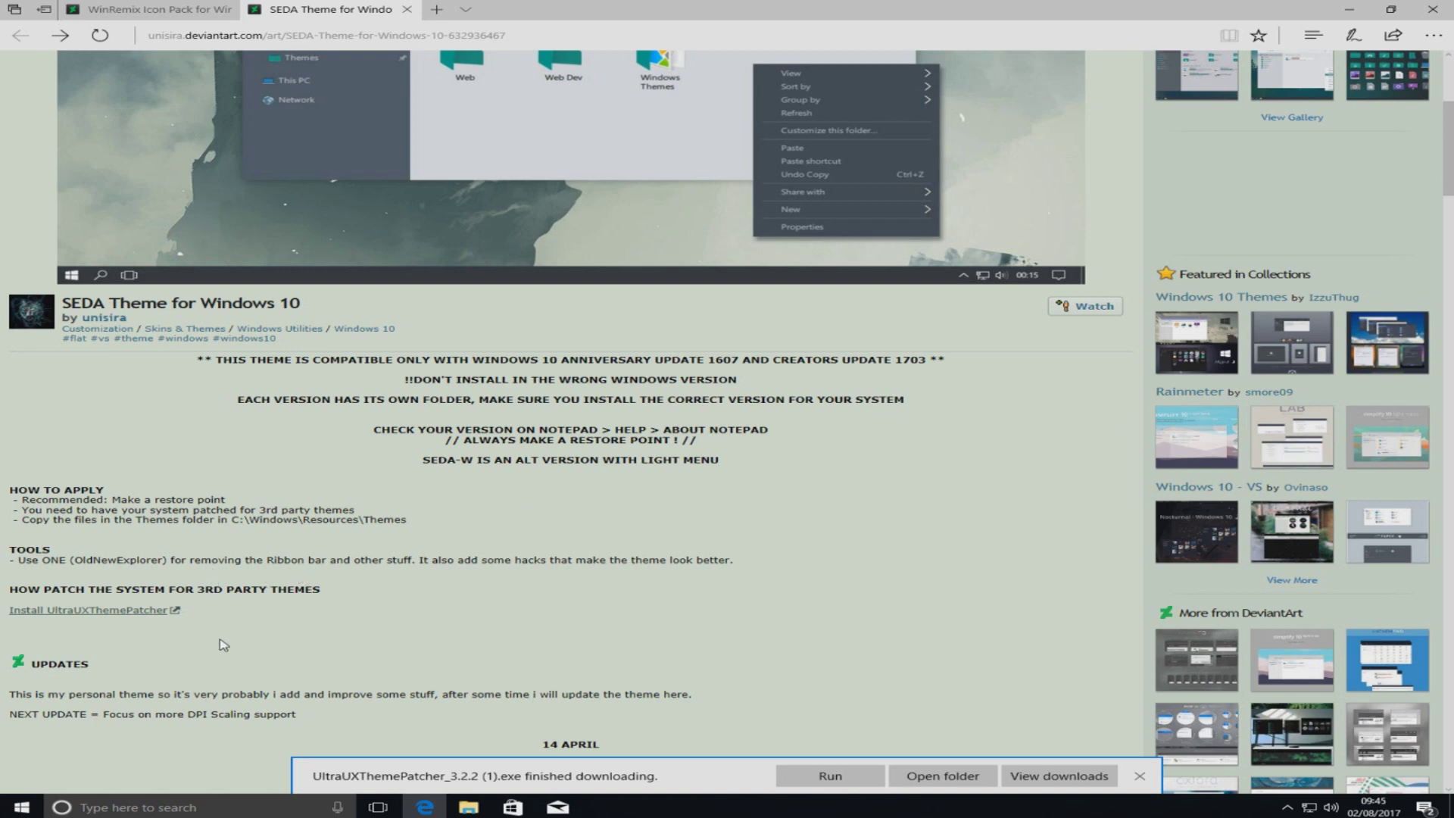
pyautogui.click(21, 807)
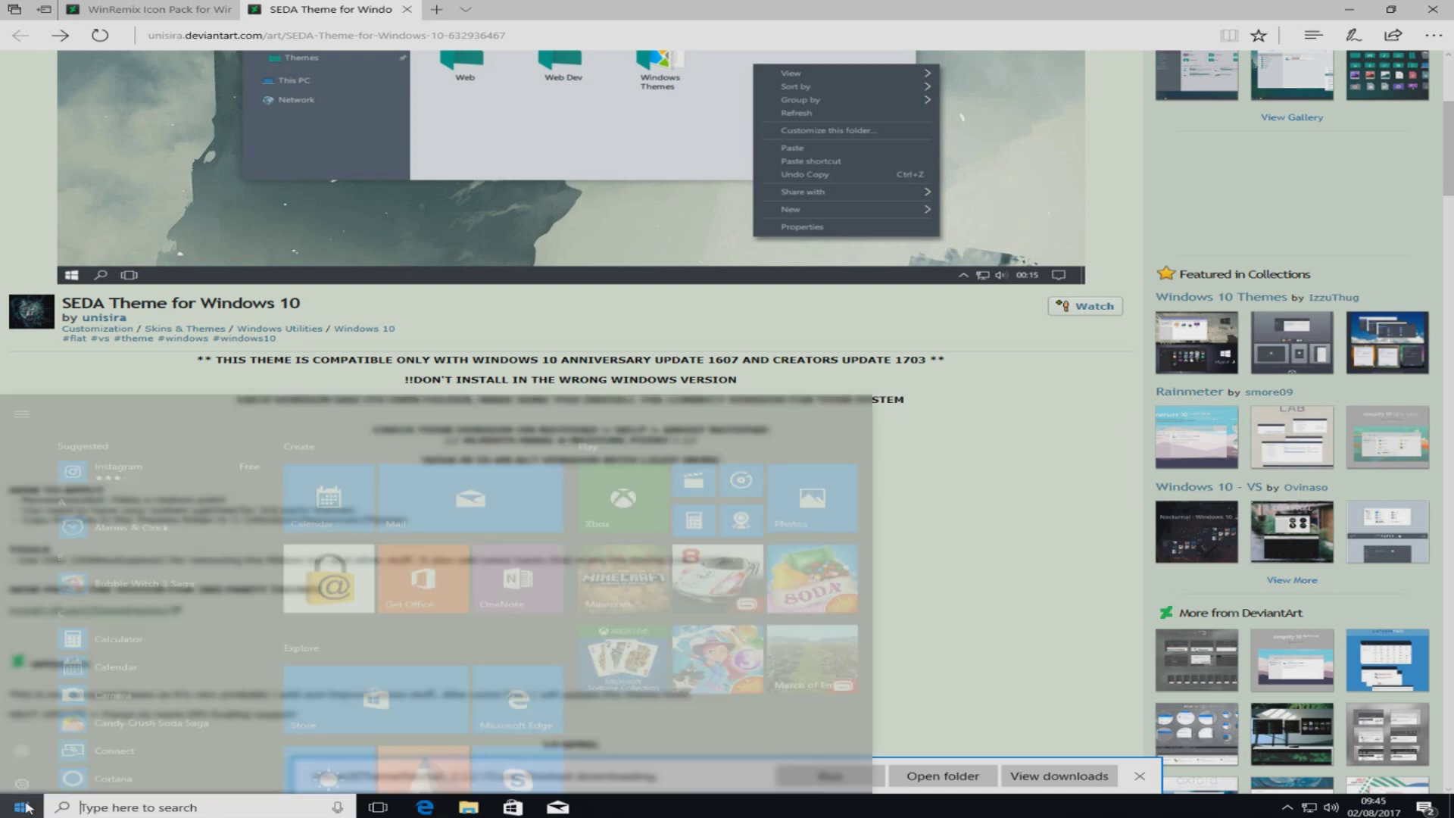
# Step: Confirm in Settings > System > About that Windows 10 Home is version 1703, then close Settings
pyautogui.click(22, 744)
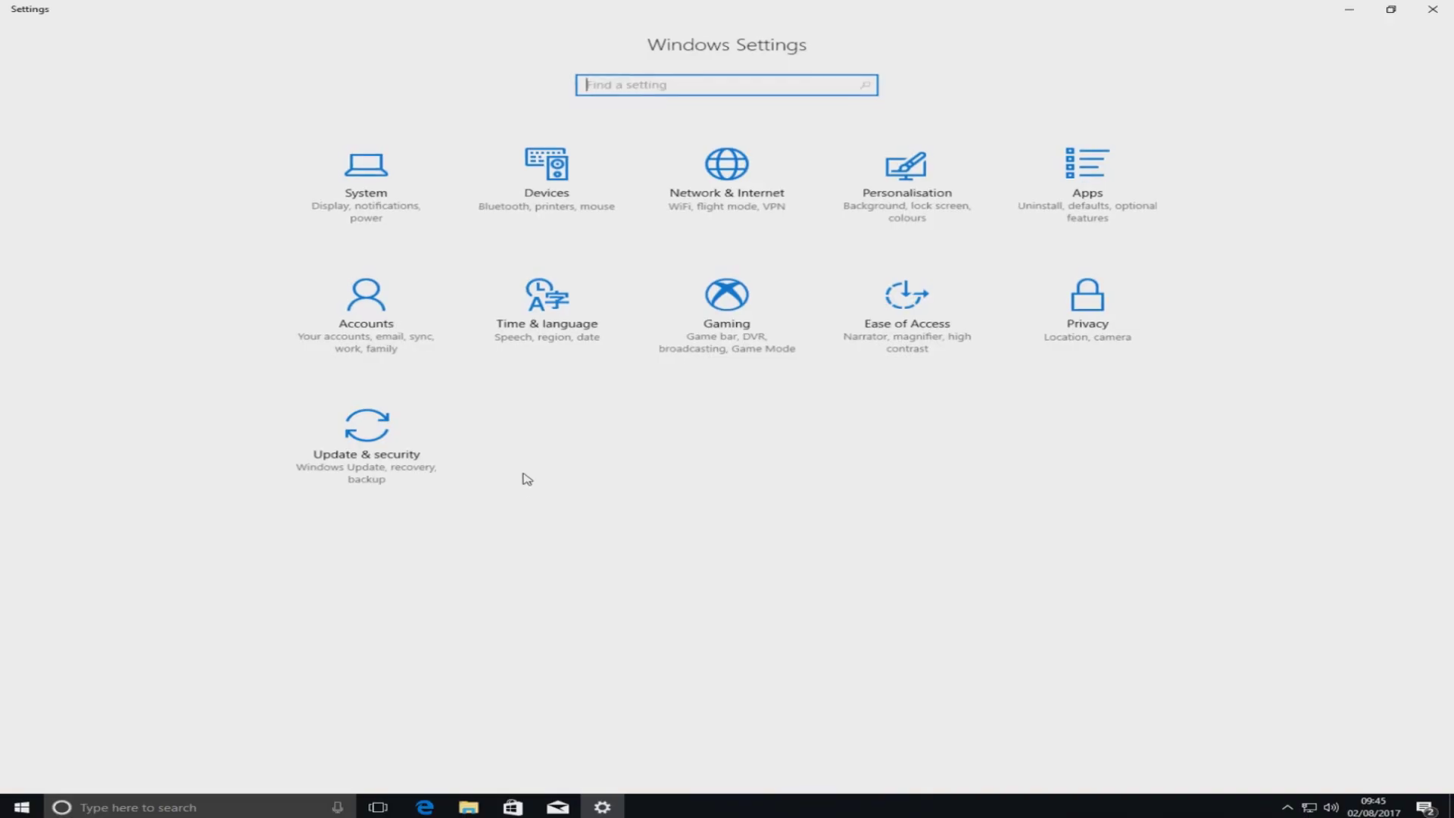
pyautogui.click(391, 198)
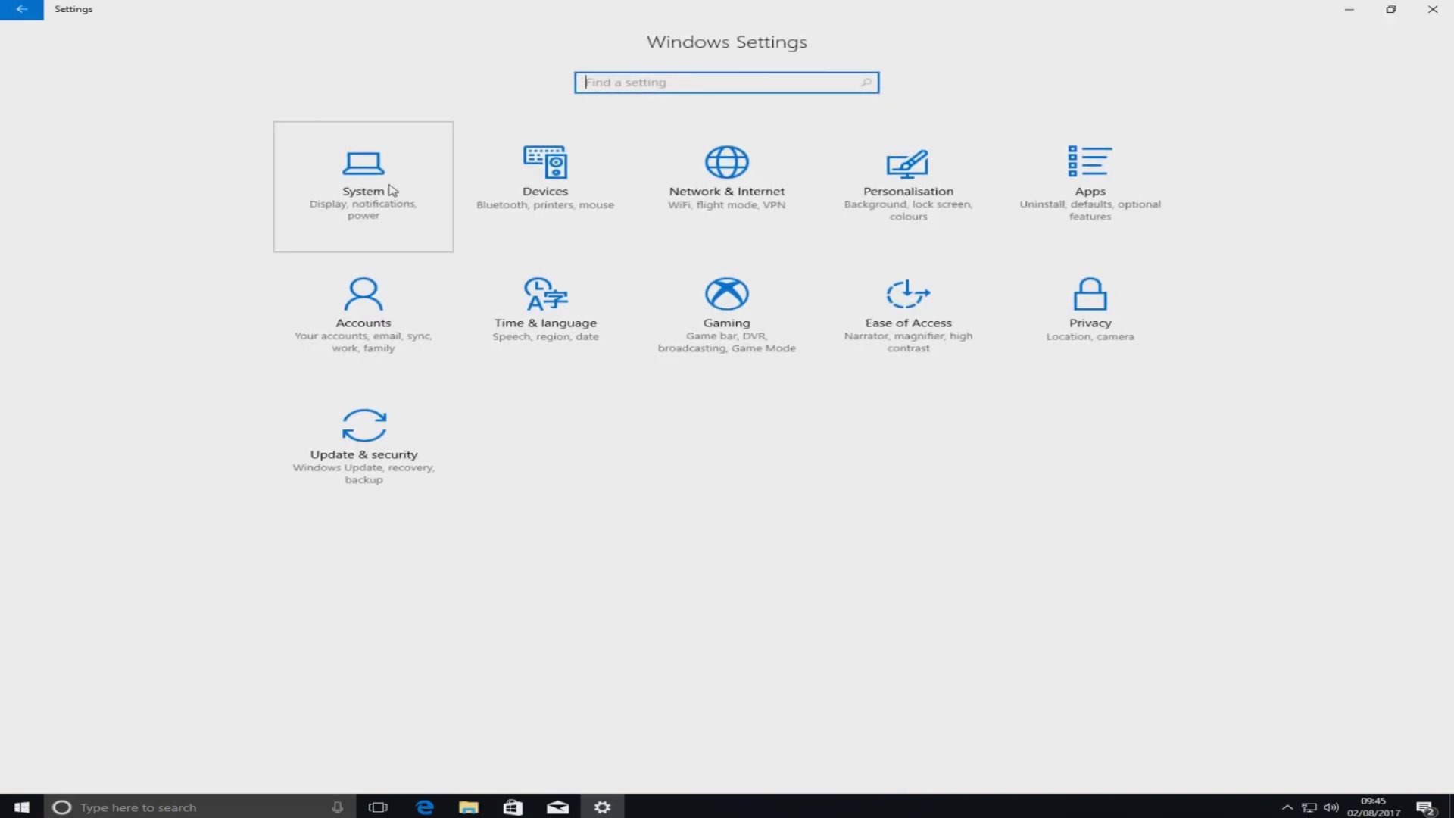
pyautogui.click(140, 422)
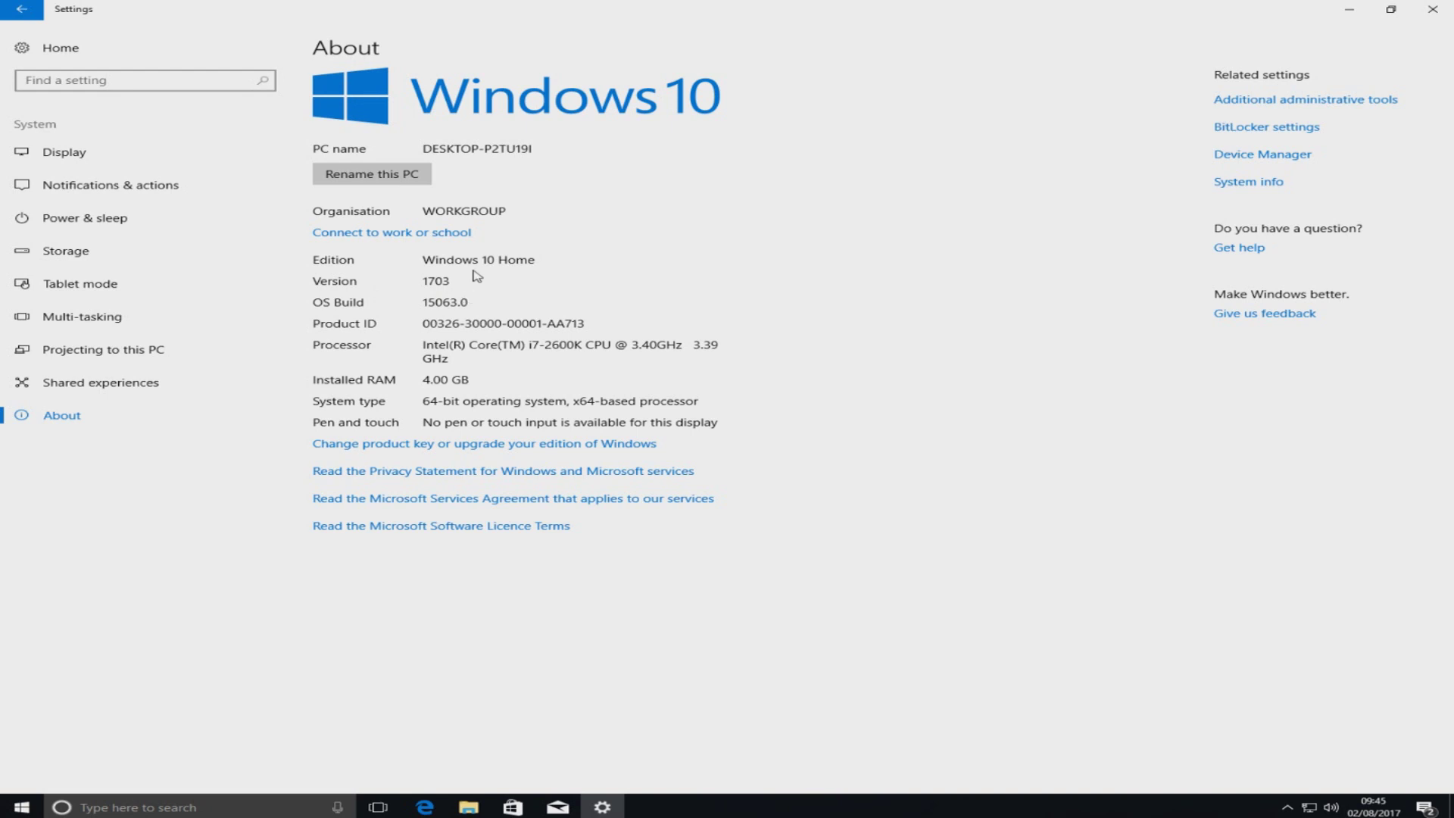
pyautogui.click(1431, 10)
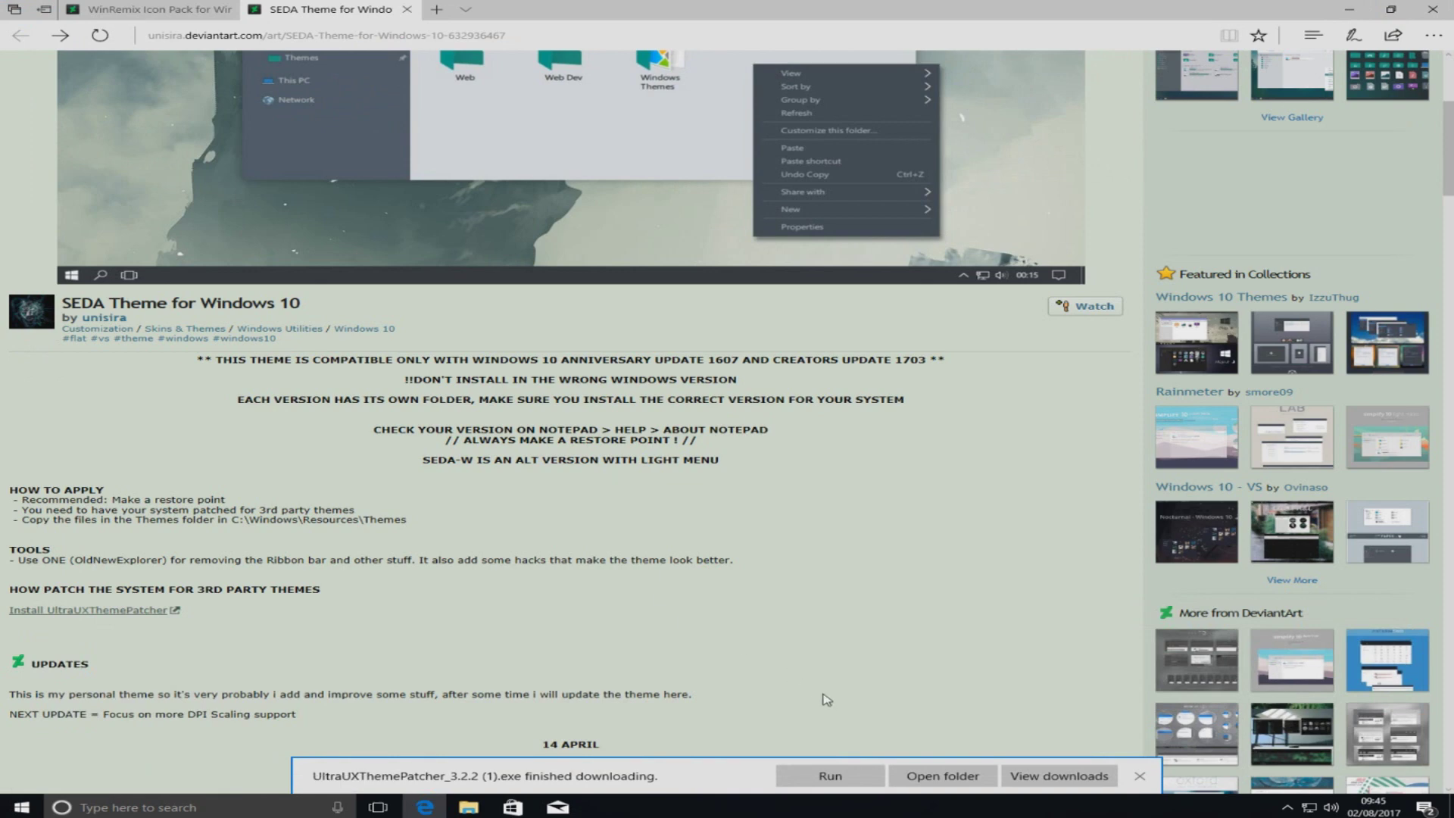
# Step: Install UltraUXThemePatcher 3.2.2 to patch uxtheme, themeui and uxinit, then reboot
pyautogui.click(833, 780)
pyautogui.click(672, 503)
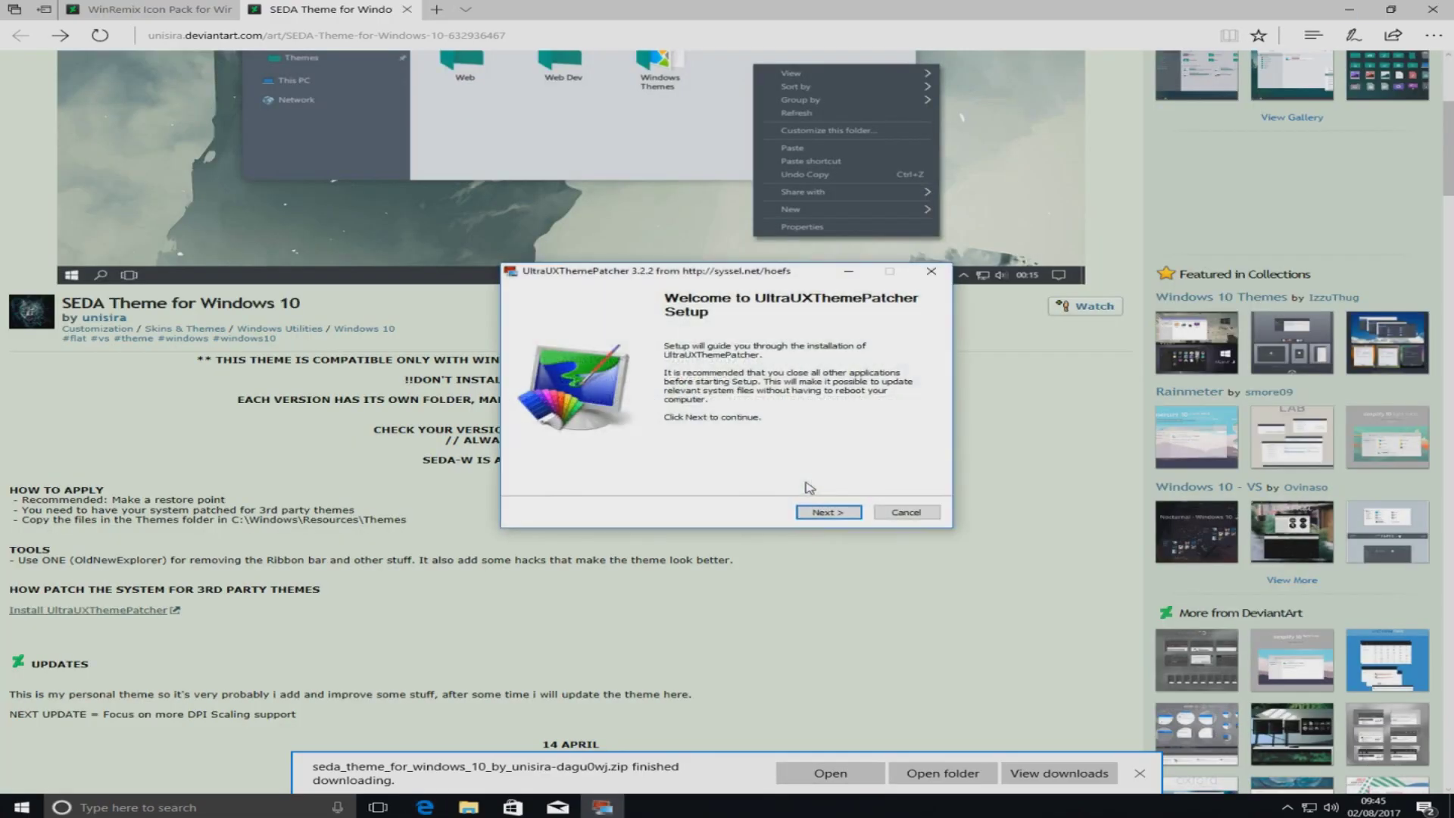
pyautogui.click(822, 512)
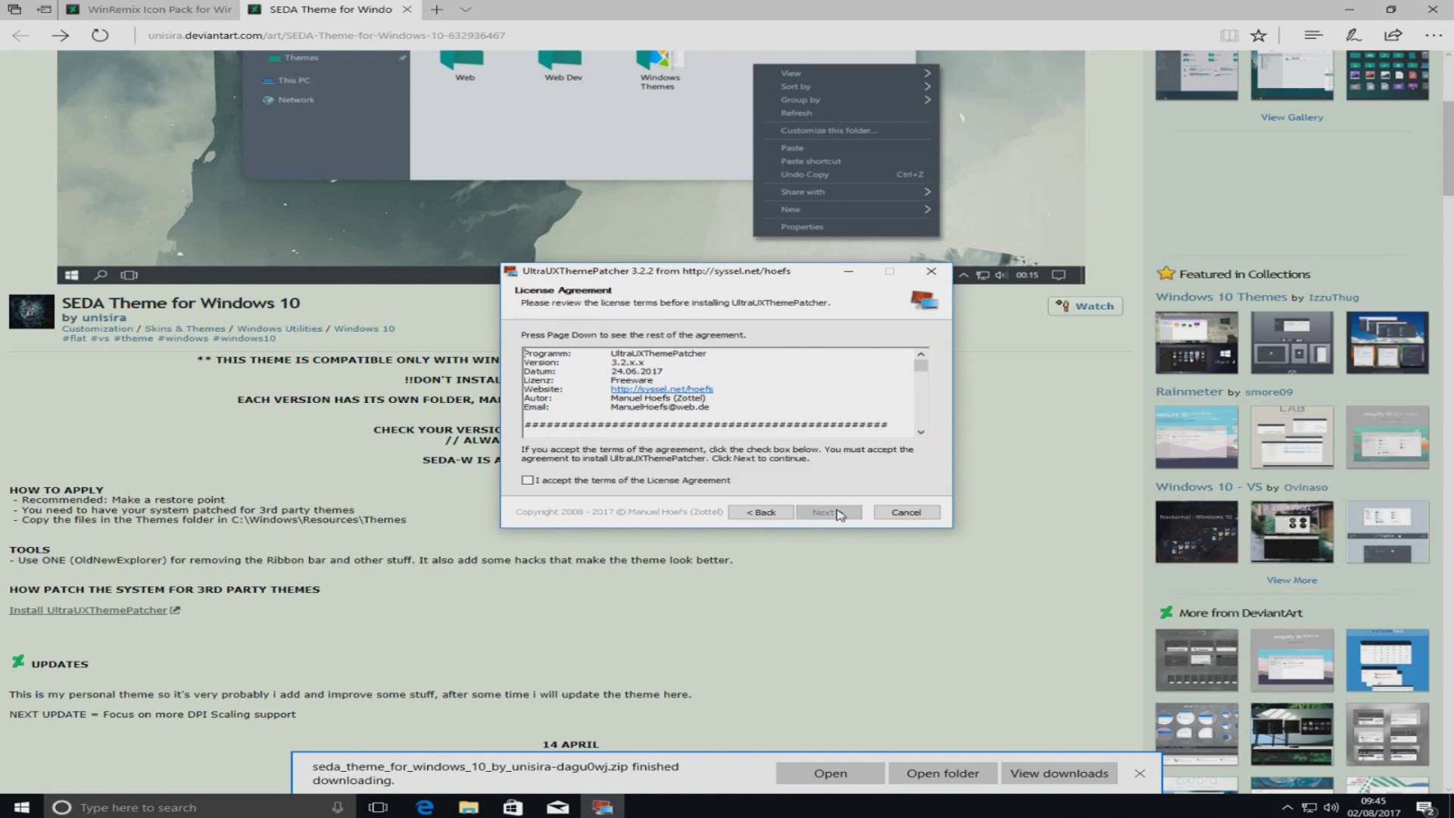
pyautogui.click(727, 483)
pyautogui.click(831, 513)
pyautogui.click(837, 514)
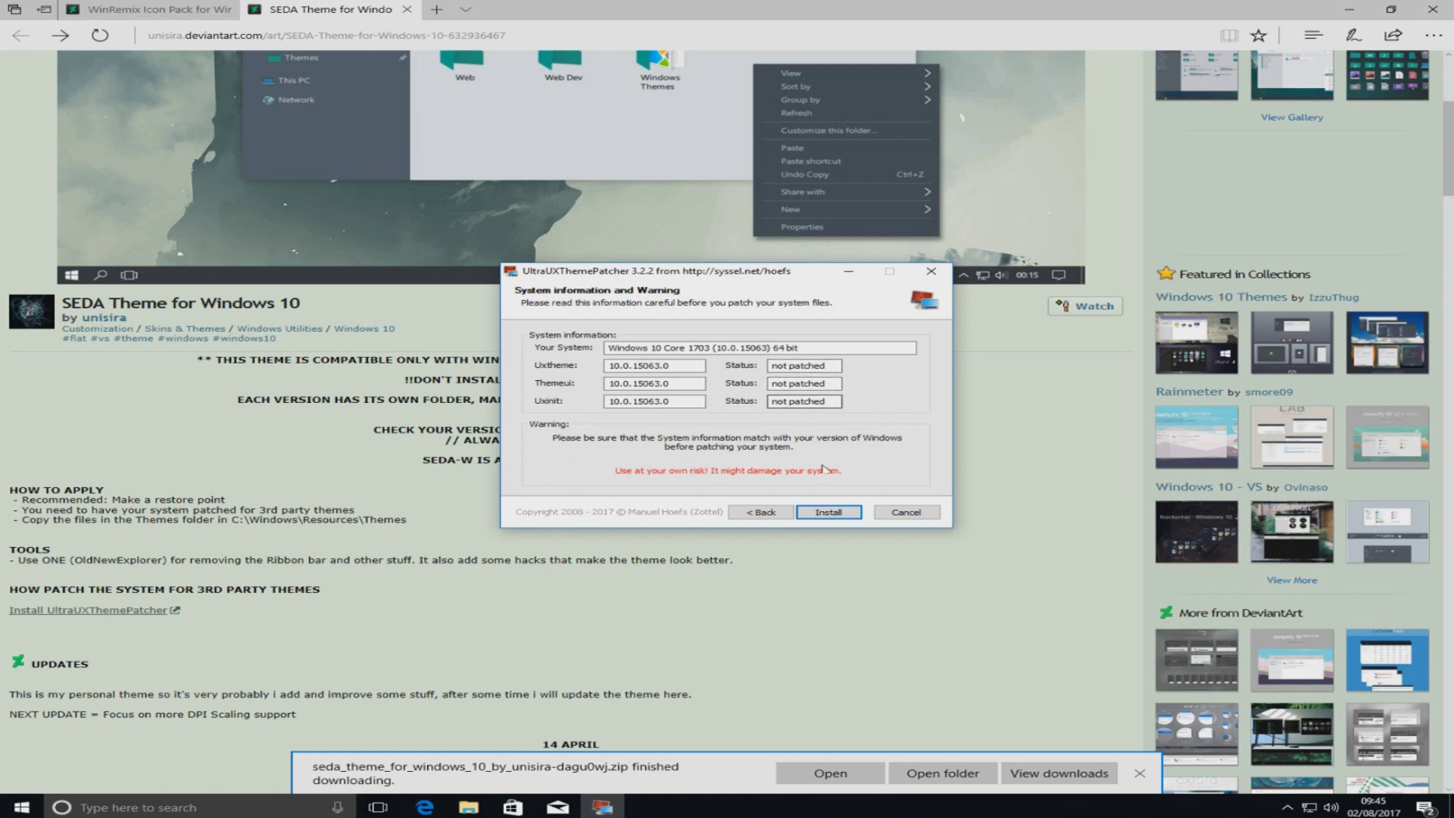
pyautogui.click(828, 513)
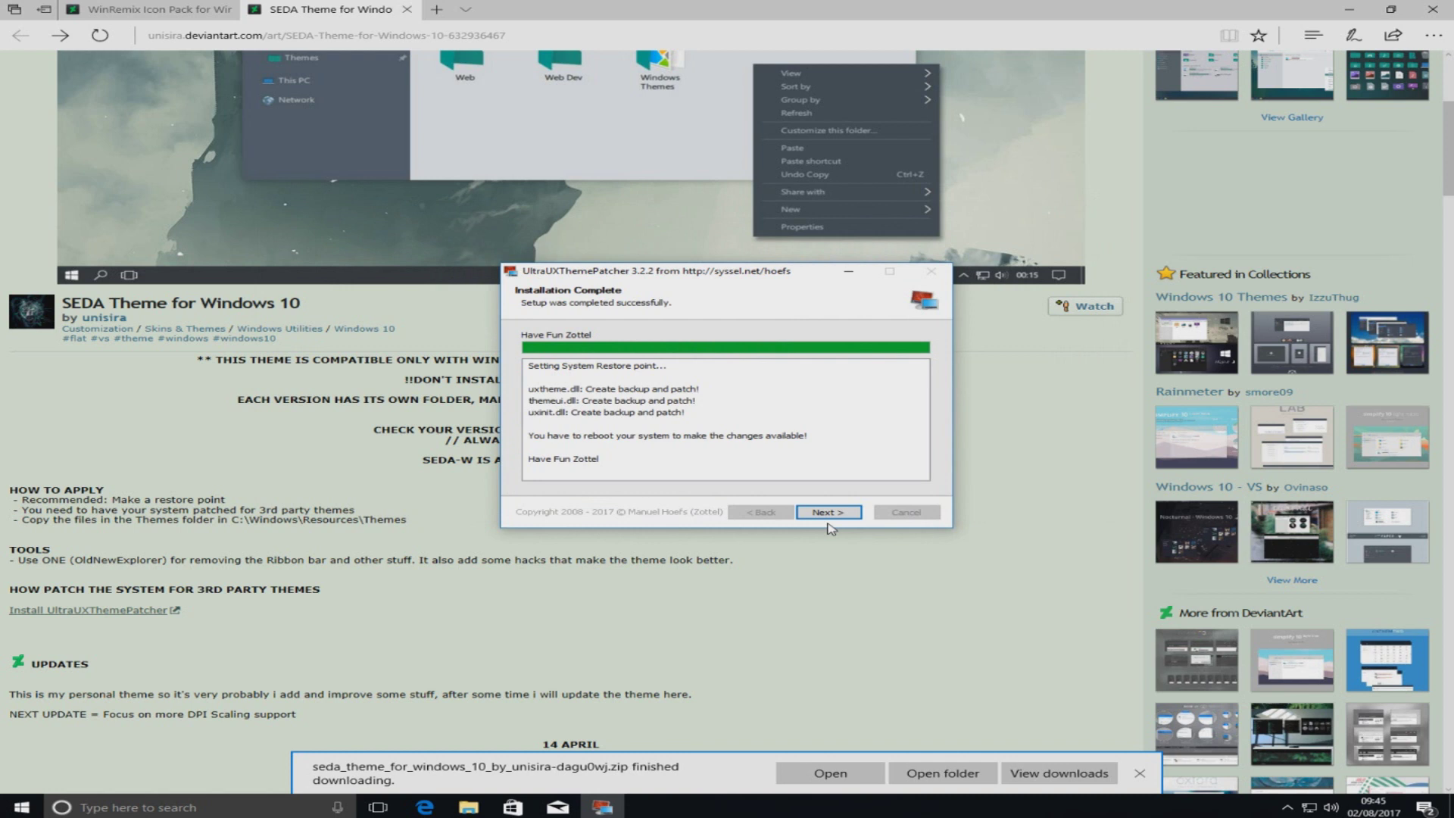
pyautogui.click(830, 514)
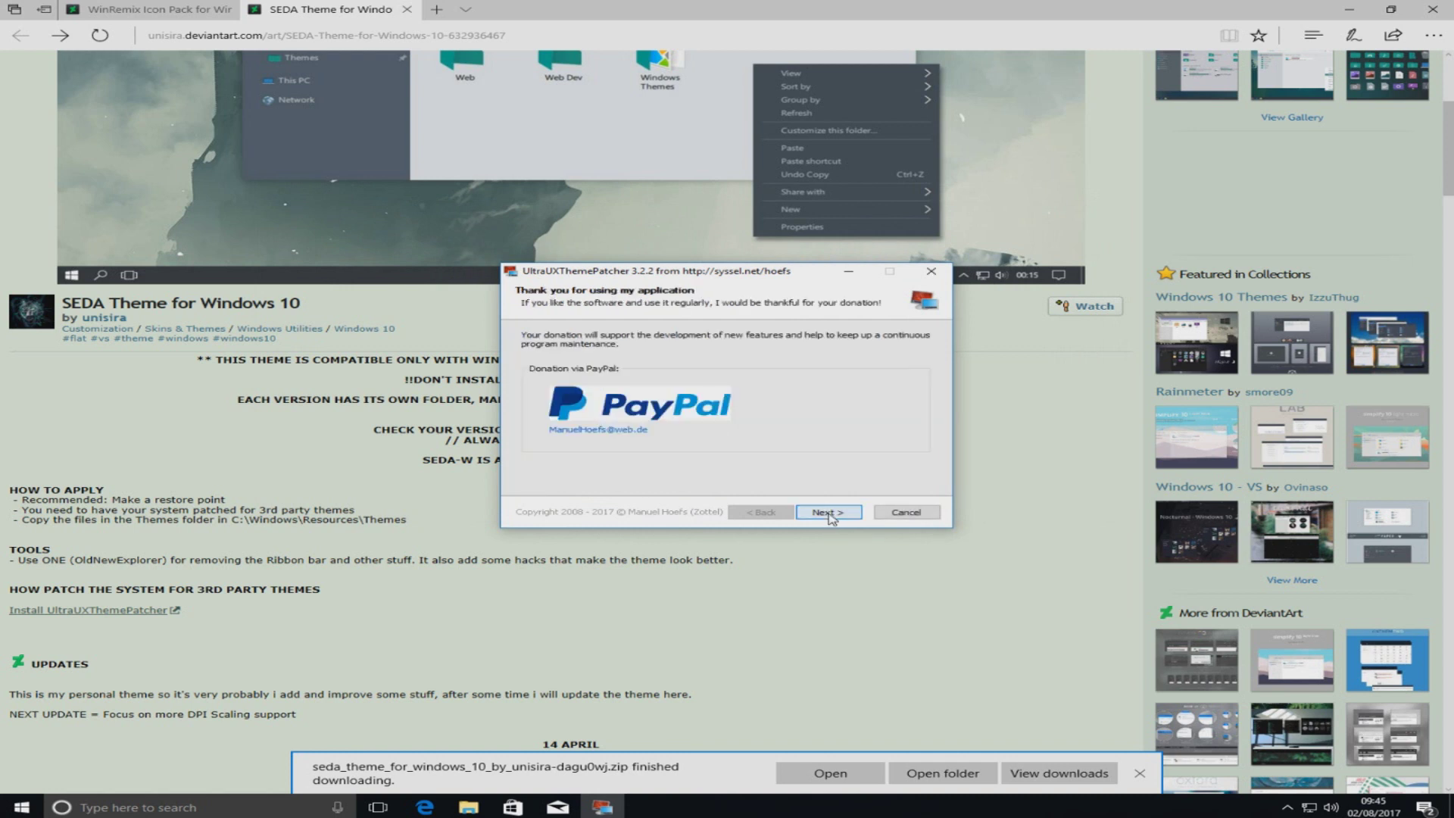
pyautogui.click(830, 513)
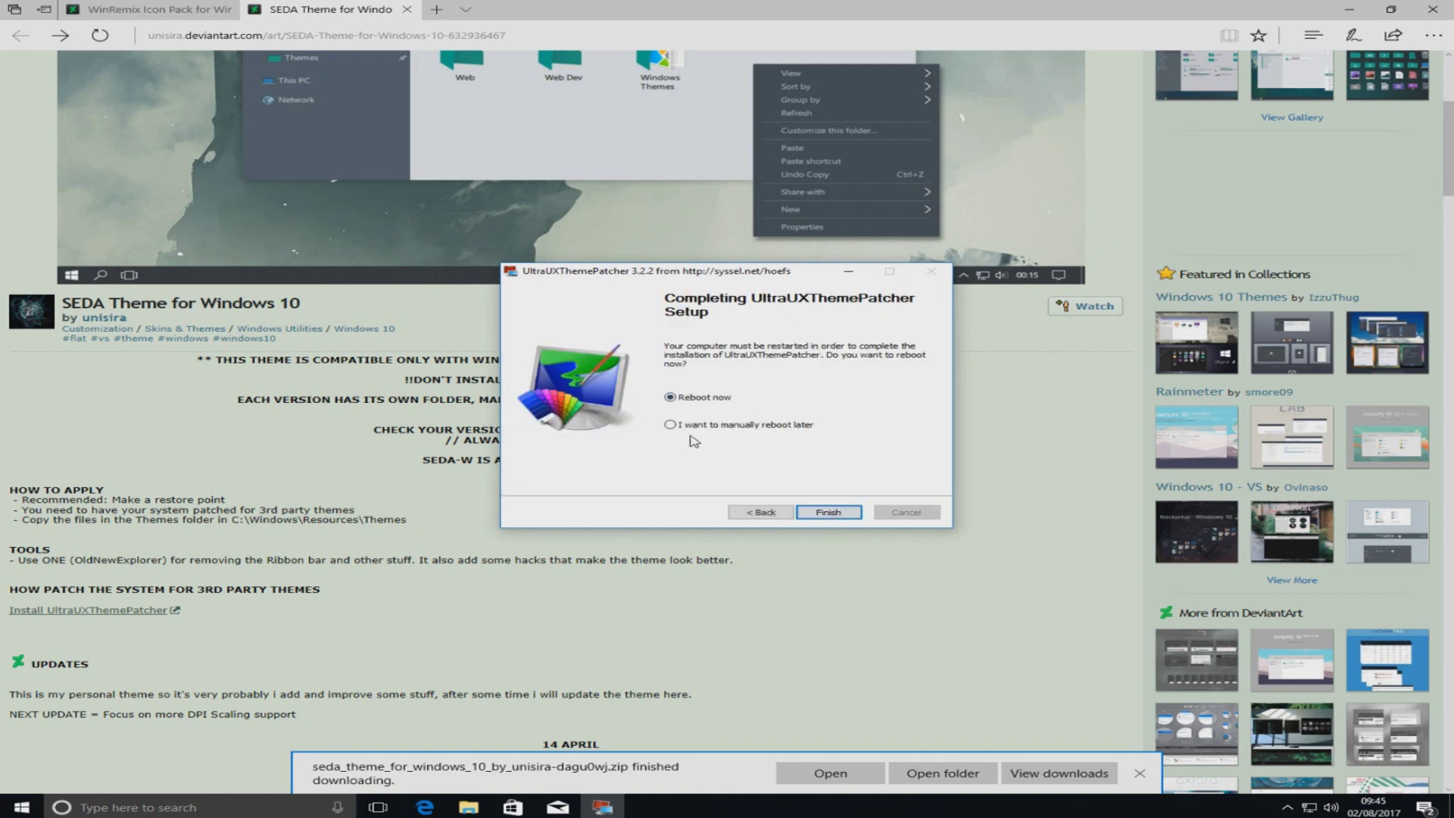
pyautogui.click(819, 515)
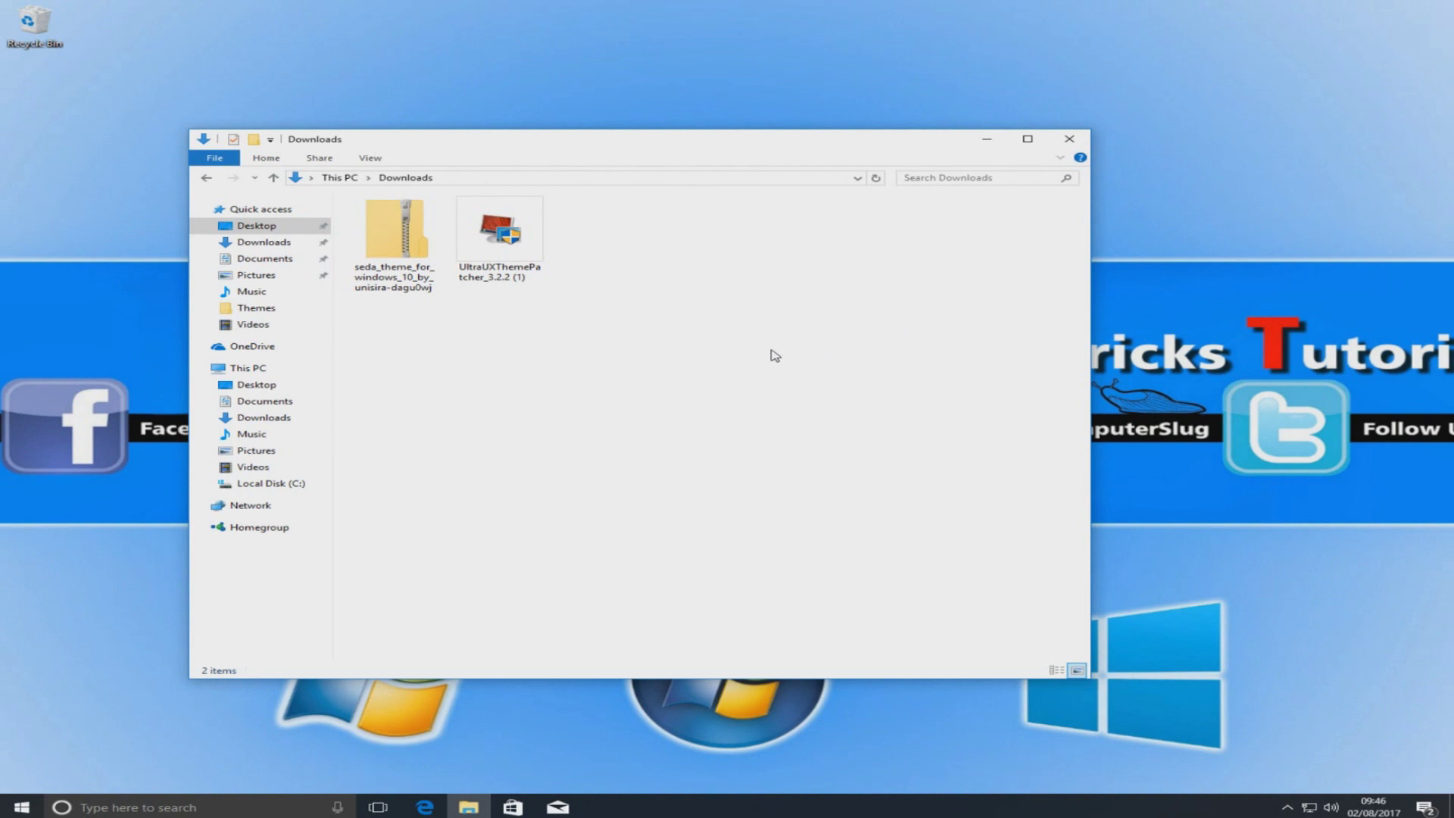
# Step: Extract the SEDA theme zip and open the SEDA THEME folder
pyautogui.rightClick(380, 257)
pyautogui.click(439, 297)
pyautogui.click(889, 535)
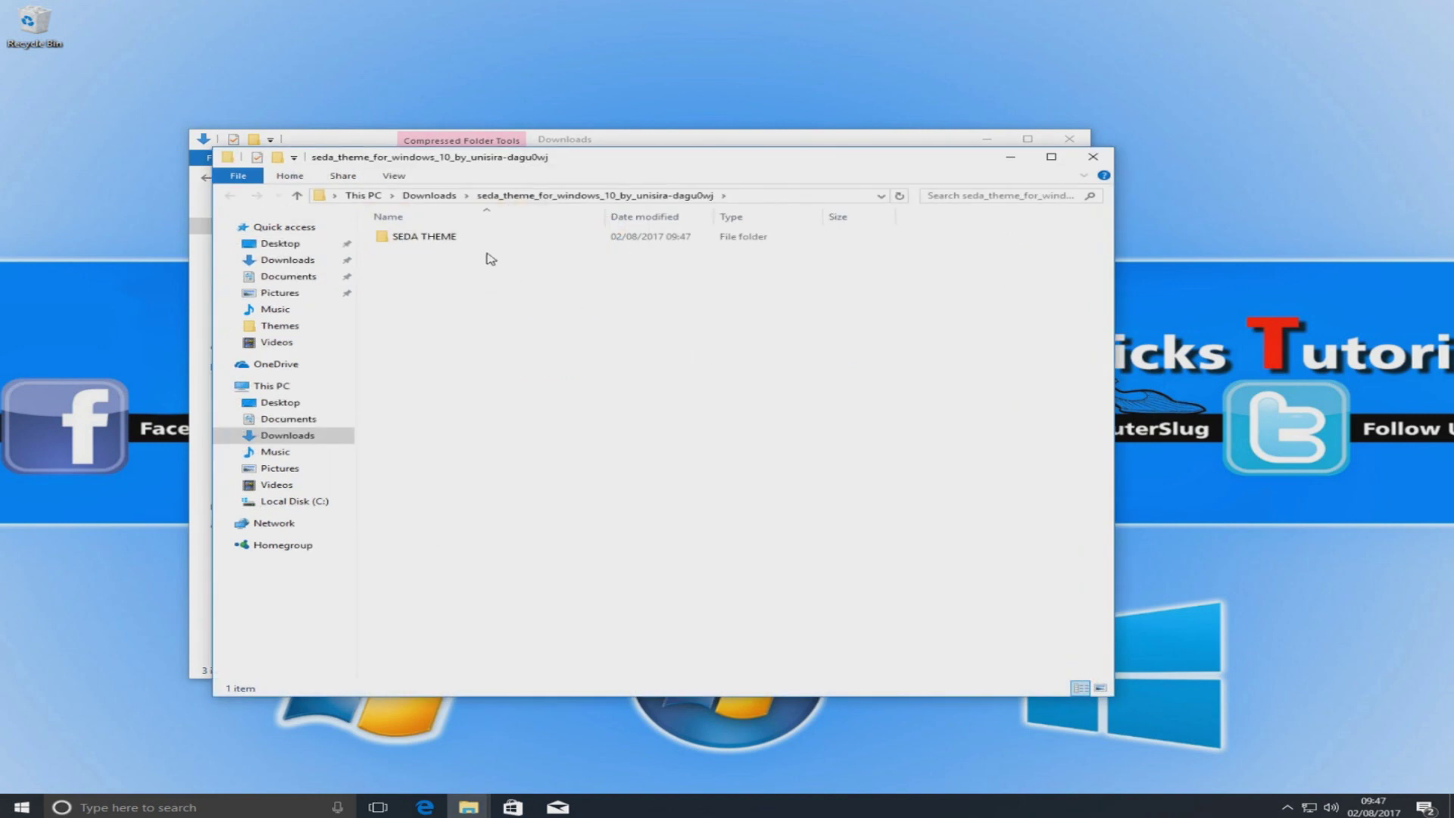
pyautogui.click(463, 241)
pyautogui.doubleClick(462, 242)
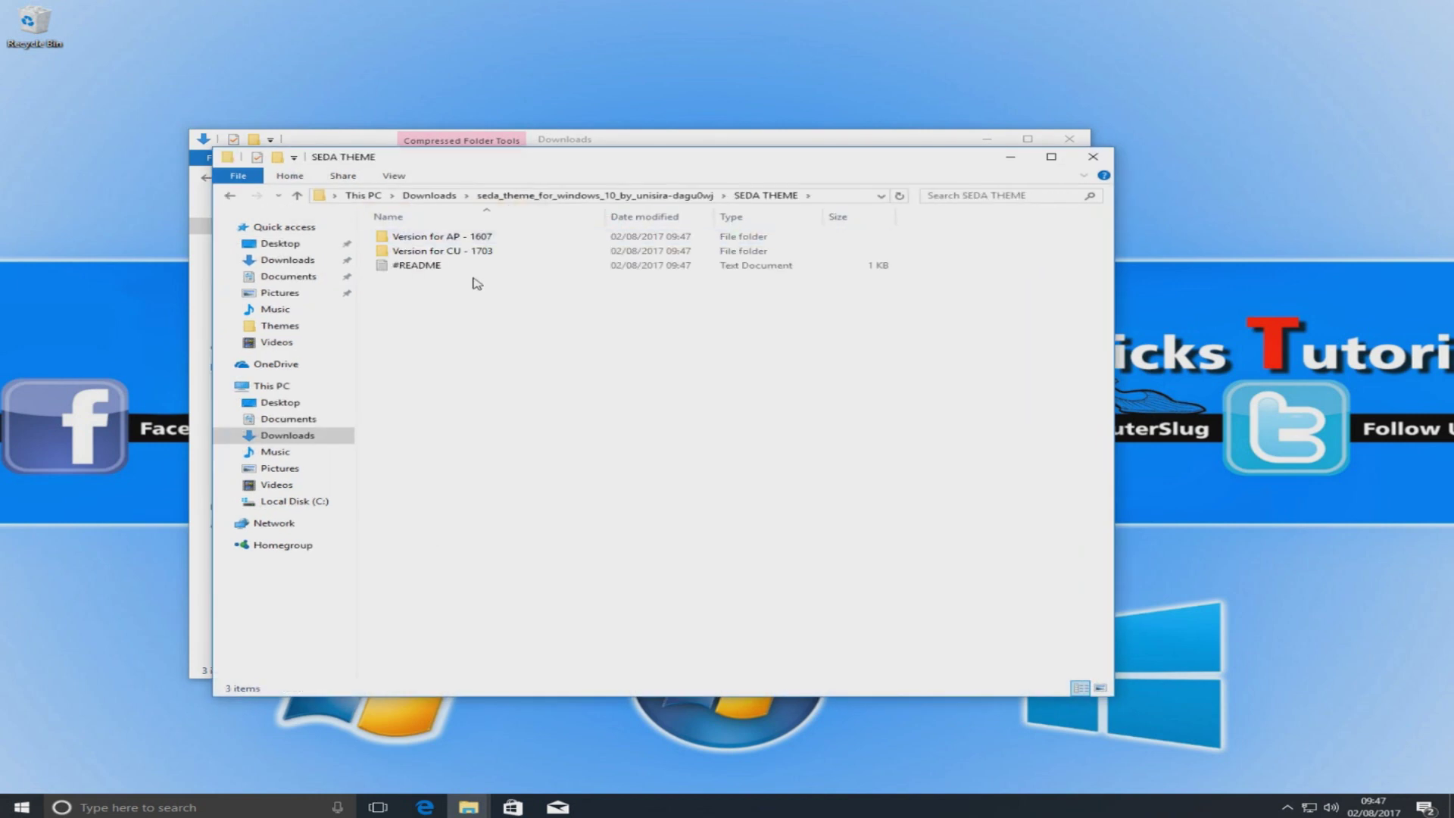
# Step: Copy the three Seda theme items from the Version for CU - 1703 folder
pyautogui.click(464, 238)
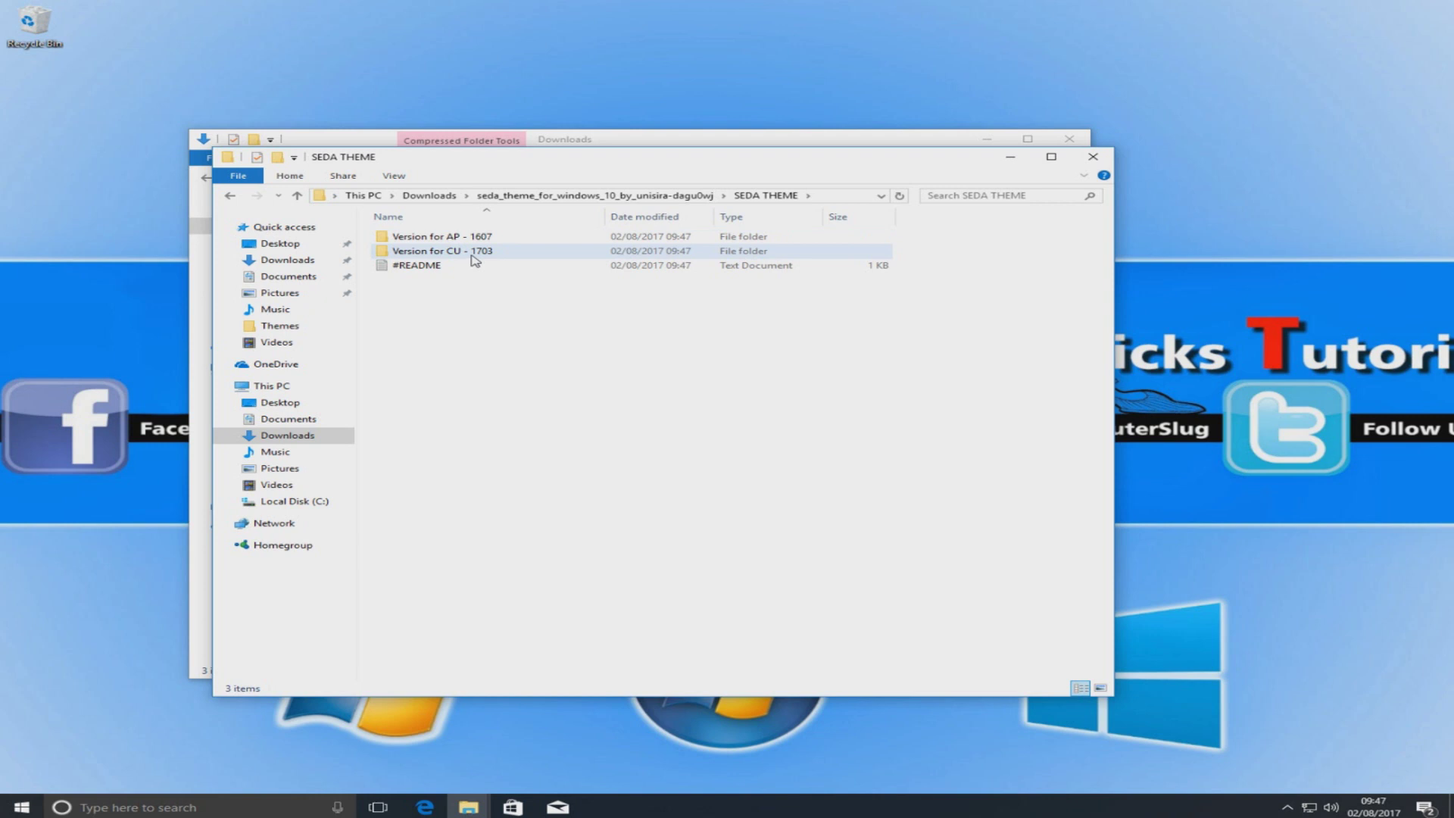
pyautogui.click(481, 253)
pyautogui.click(494, 239)
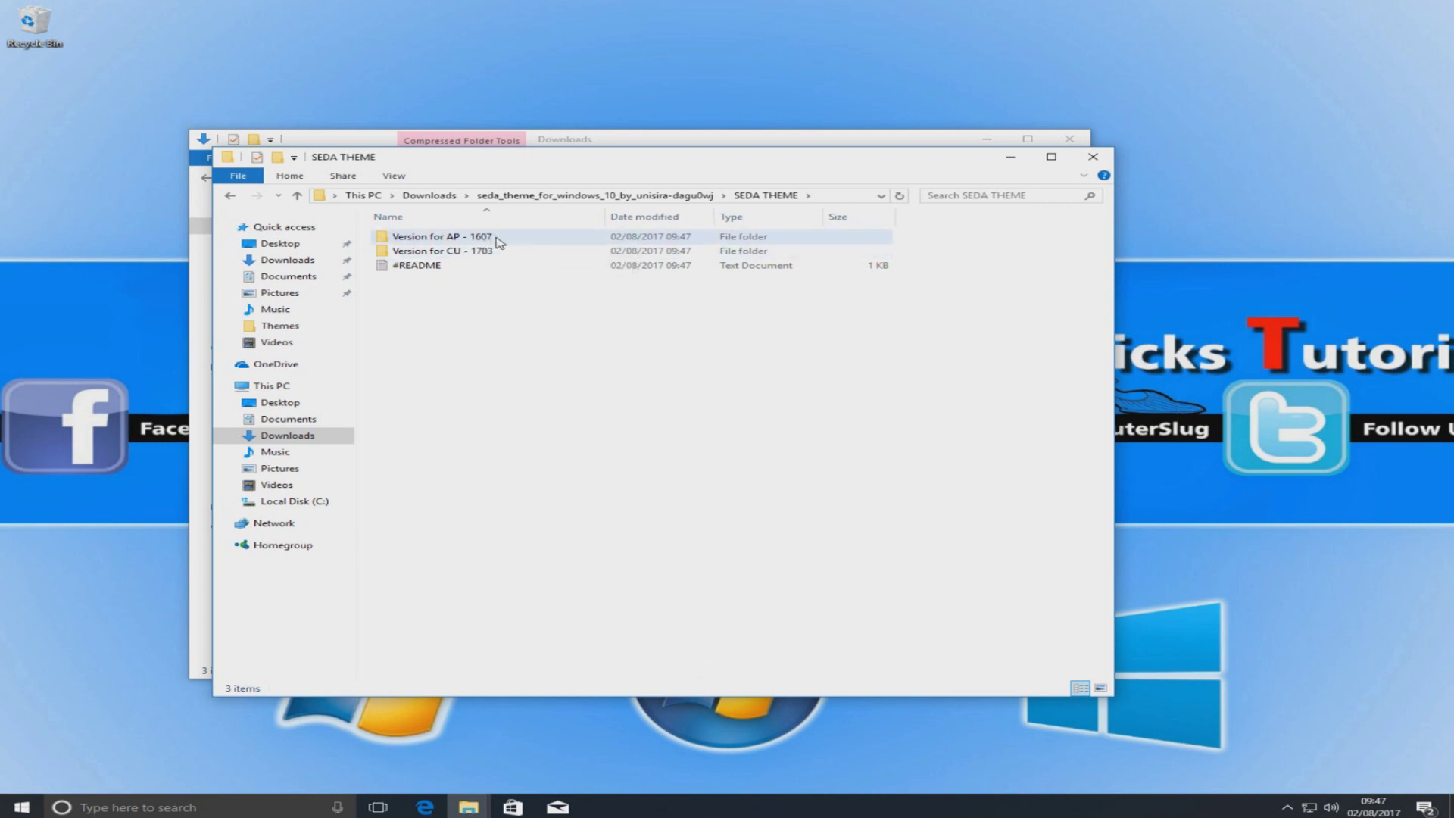
pyautogui.click(496, 255)
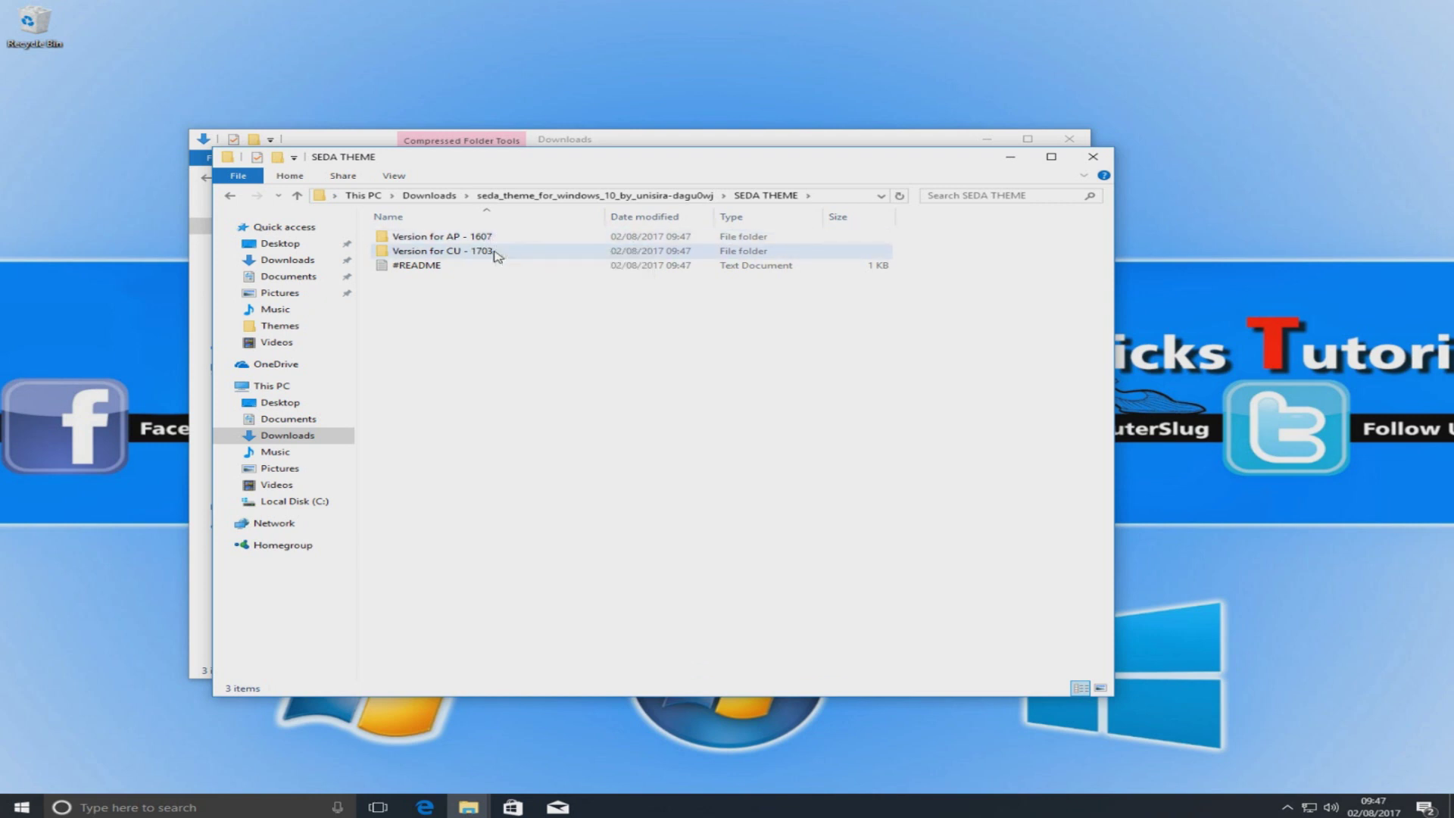
pyautogui.moveTo(498, 256)
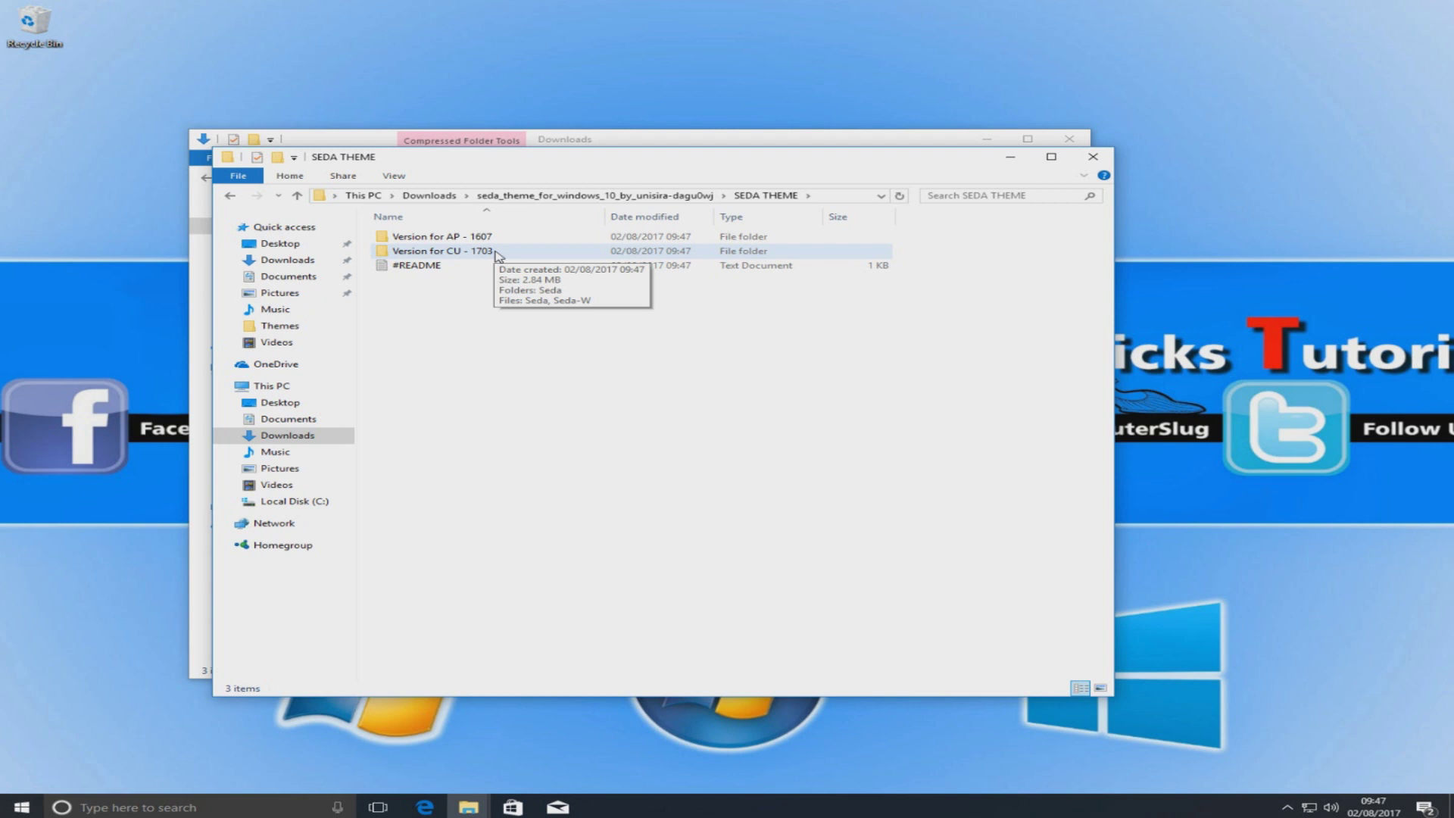
pyautogui.doubleClick(497, 256)
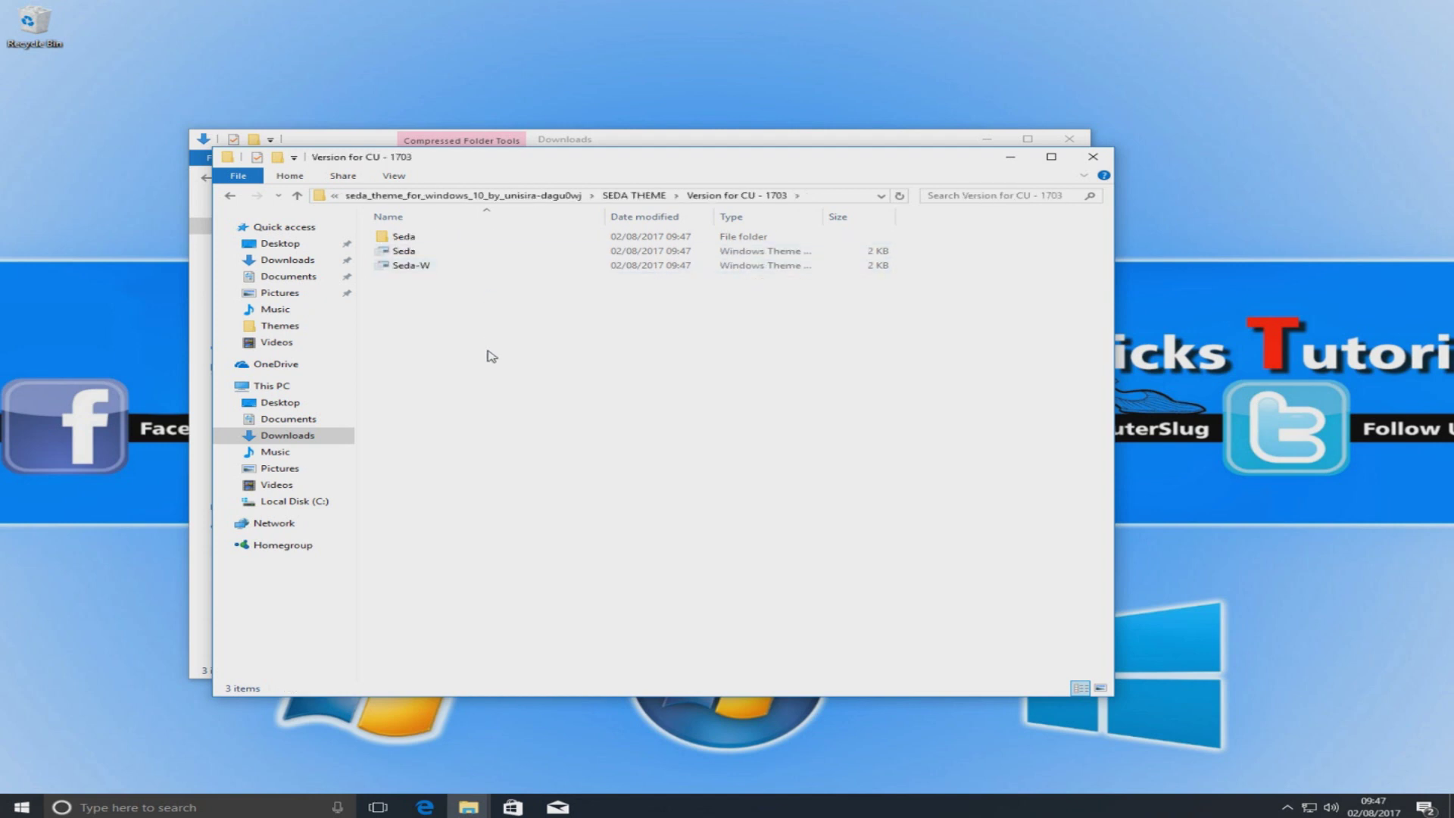
pyautogui.moveTo(488, 352); pyautogui.dragTo(382, 231)
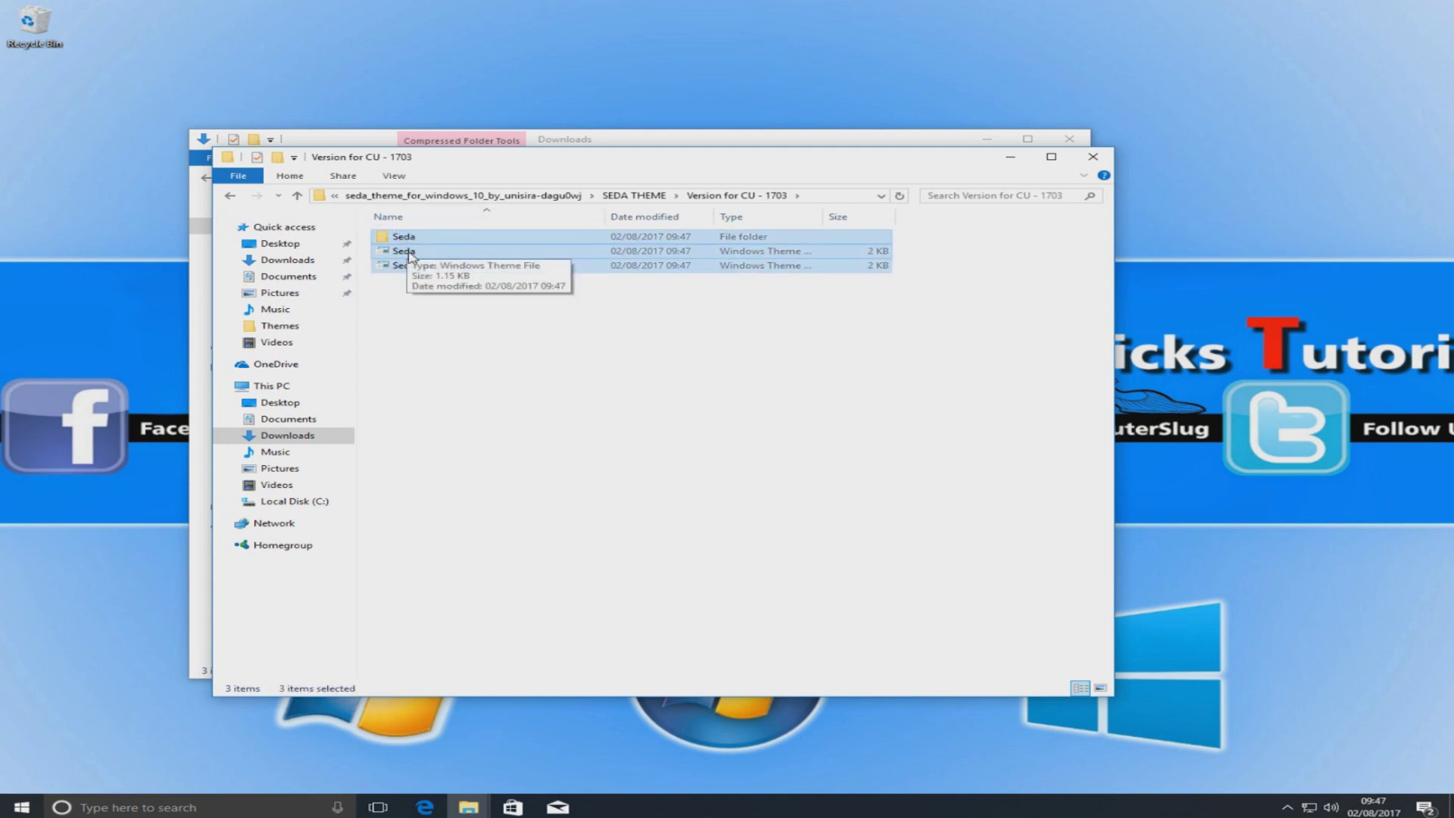
pyautogui.rightClick(410, 258)
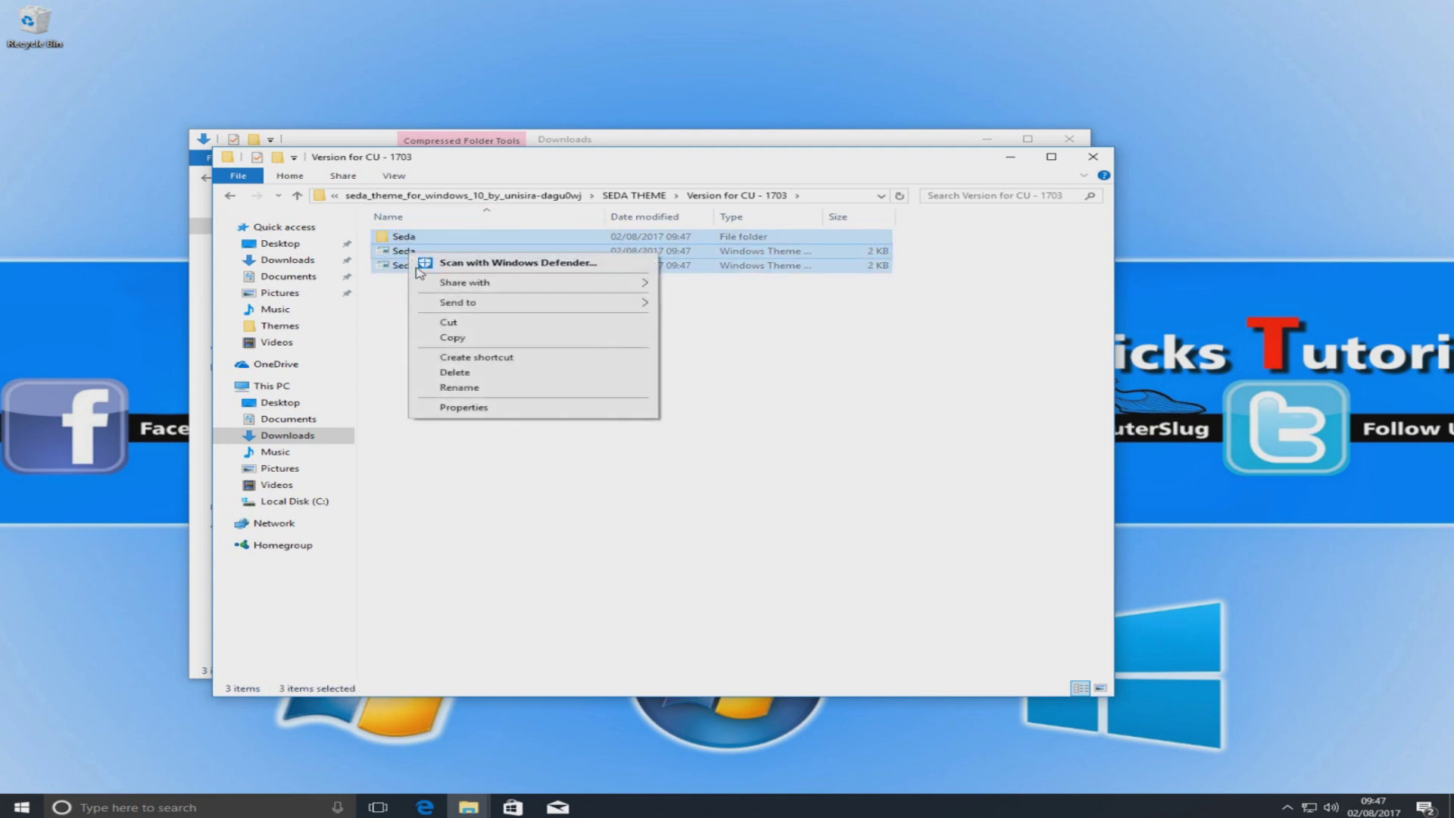
pyautogui.click(465, 339)
pyautogui.click(465, 342)
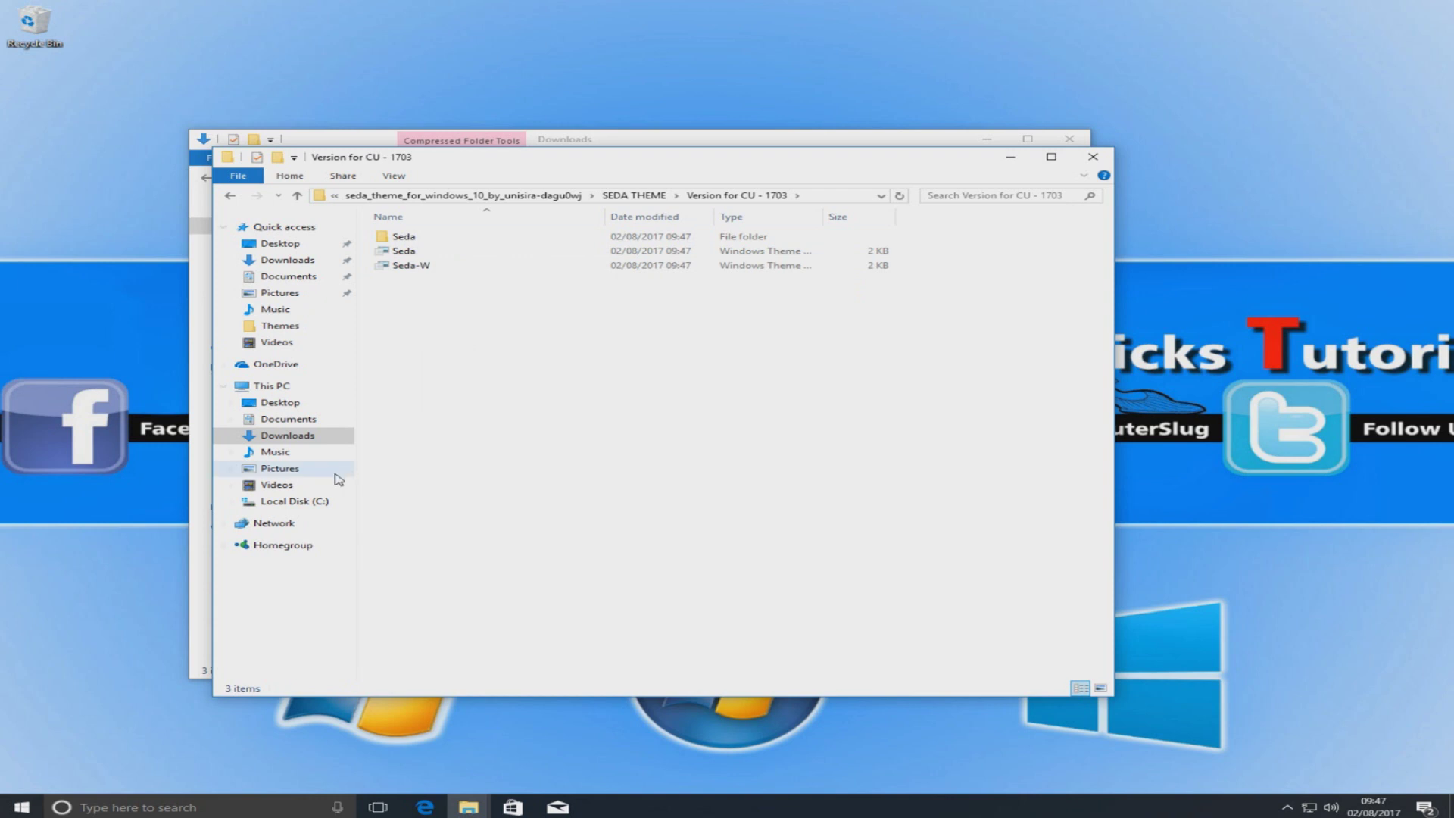
# Step: Browse to C:\Windows\Resources, viewing the Windows folder as large icons
pyautogui.click(278, 505)
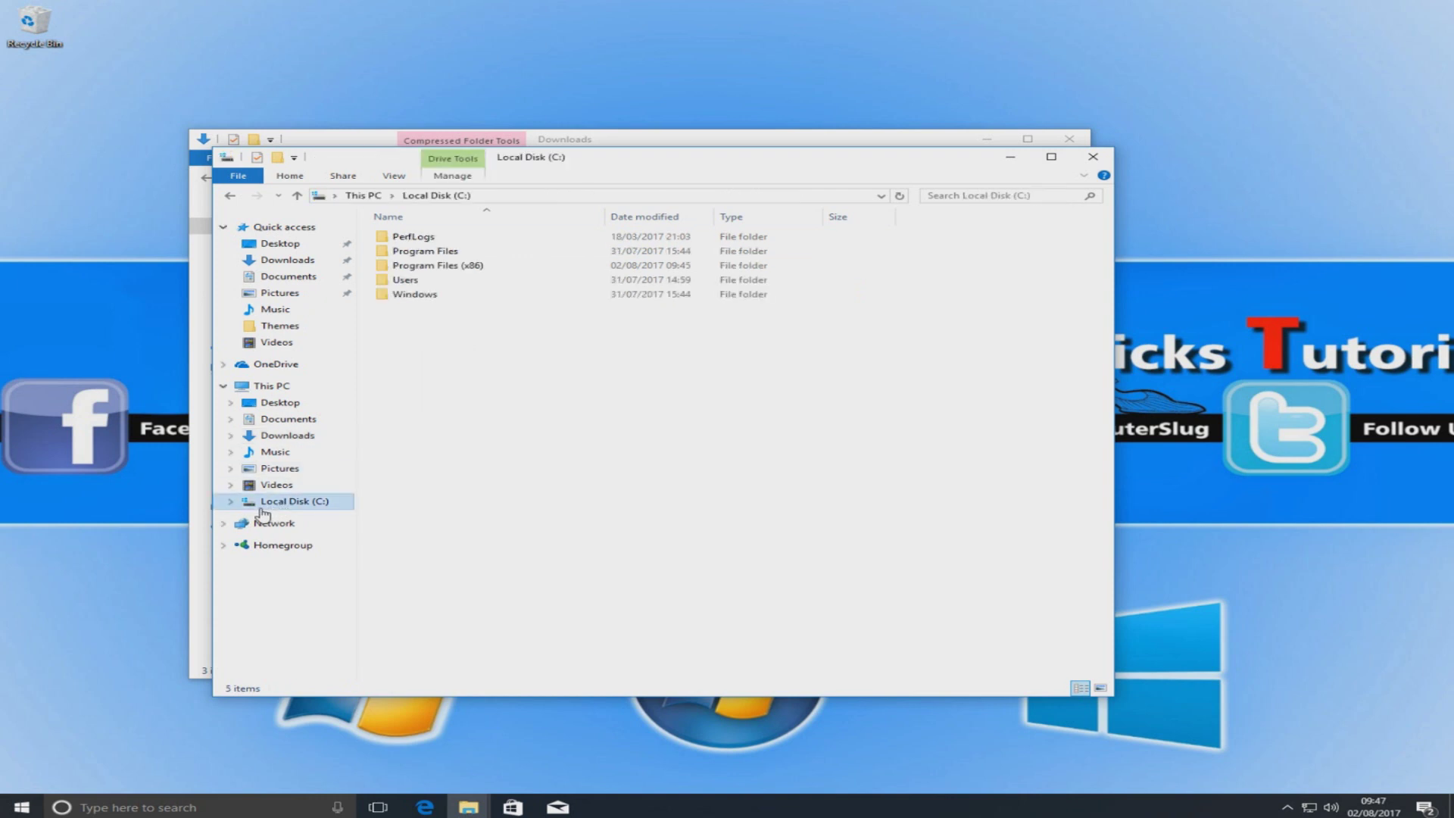
pyautogui.doubleClick(436, 296)
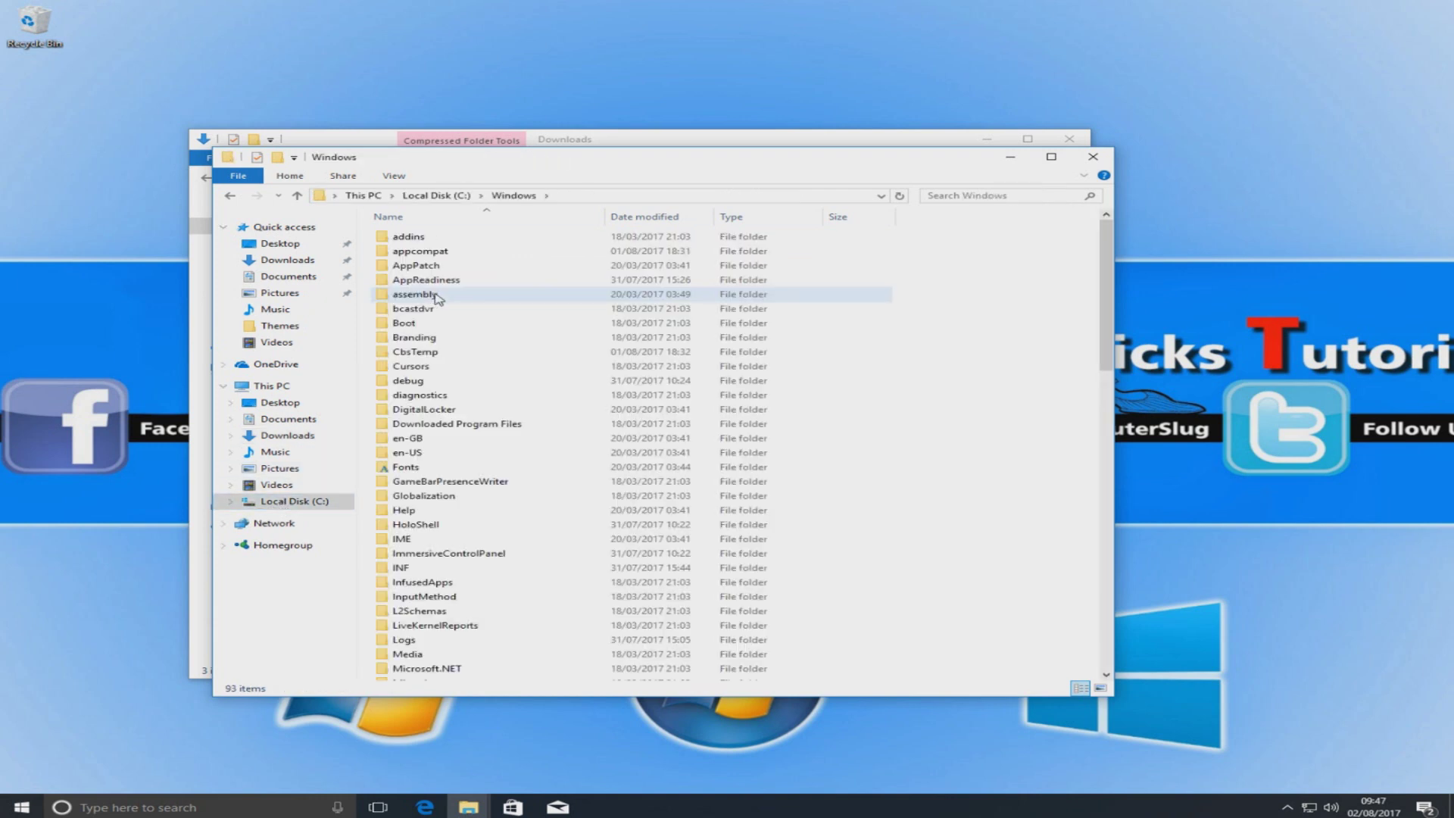
pyautogui.scroll(-3, 471, 424)
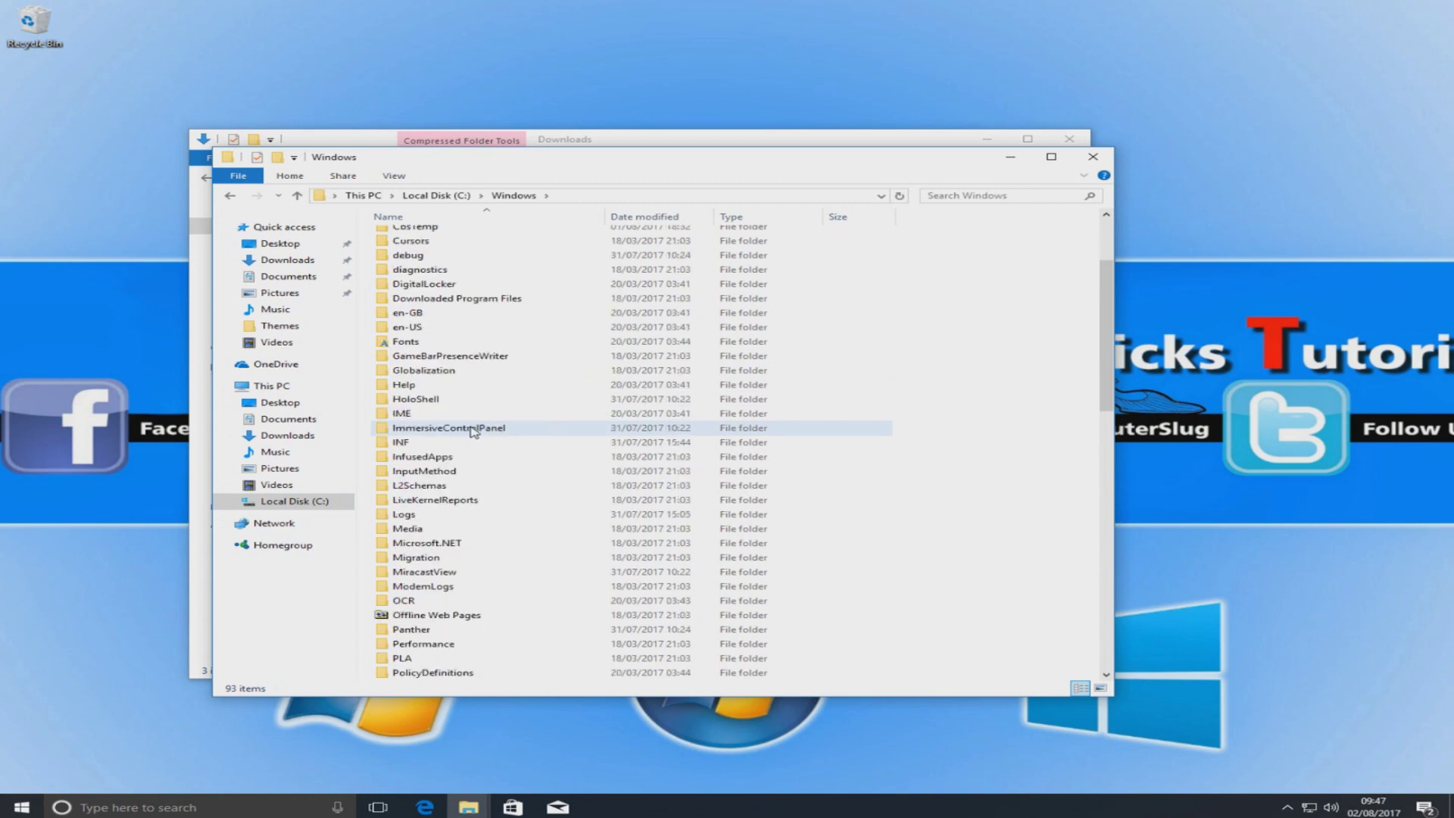
pyautogui.click(1051, 157)
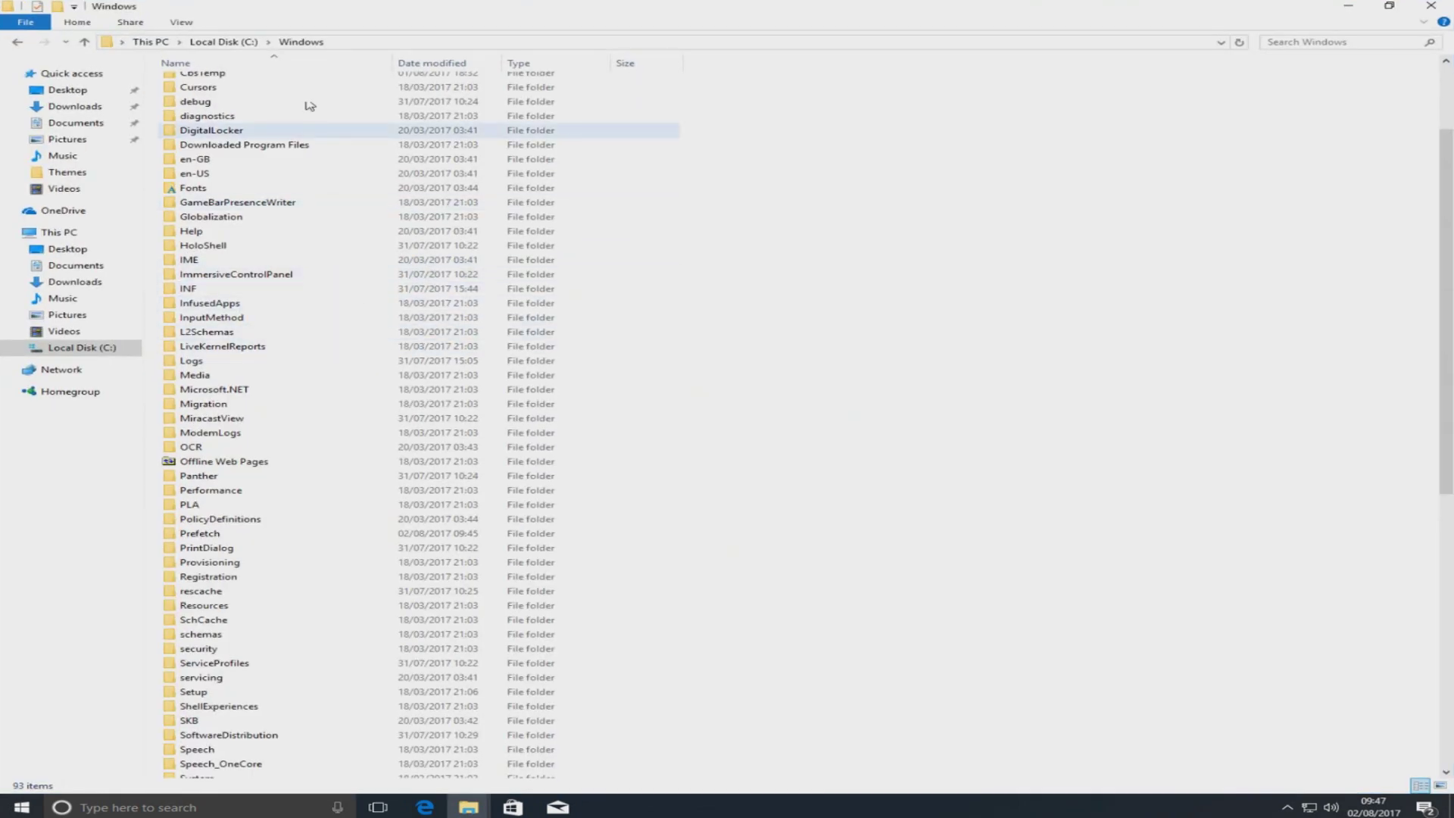
pyautogui.rightClick(993, 267)
pyautogui.moveTo(1080, 301)
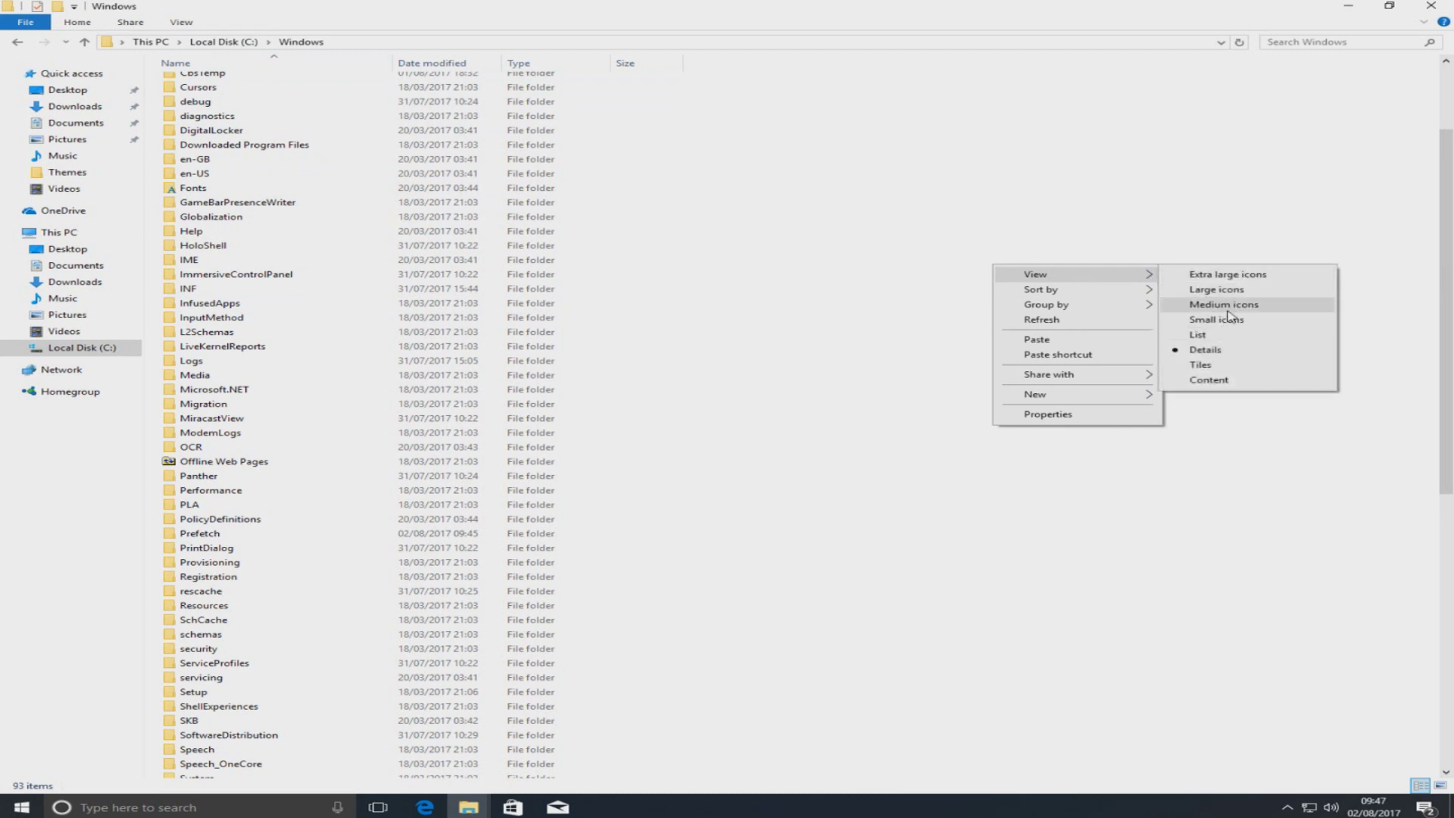
pyautogui.click(1228, 309)
pyautogui.rightClick(497, 442)
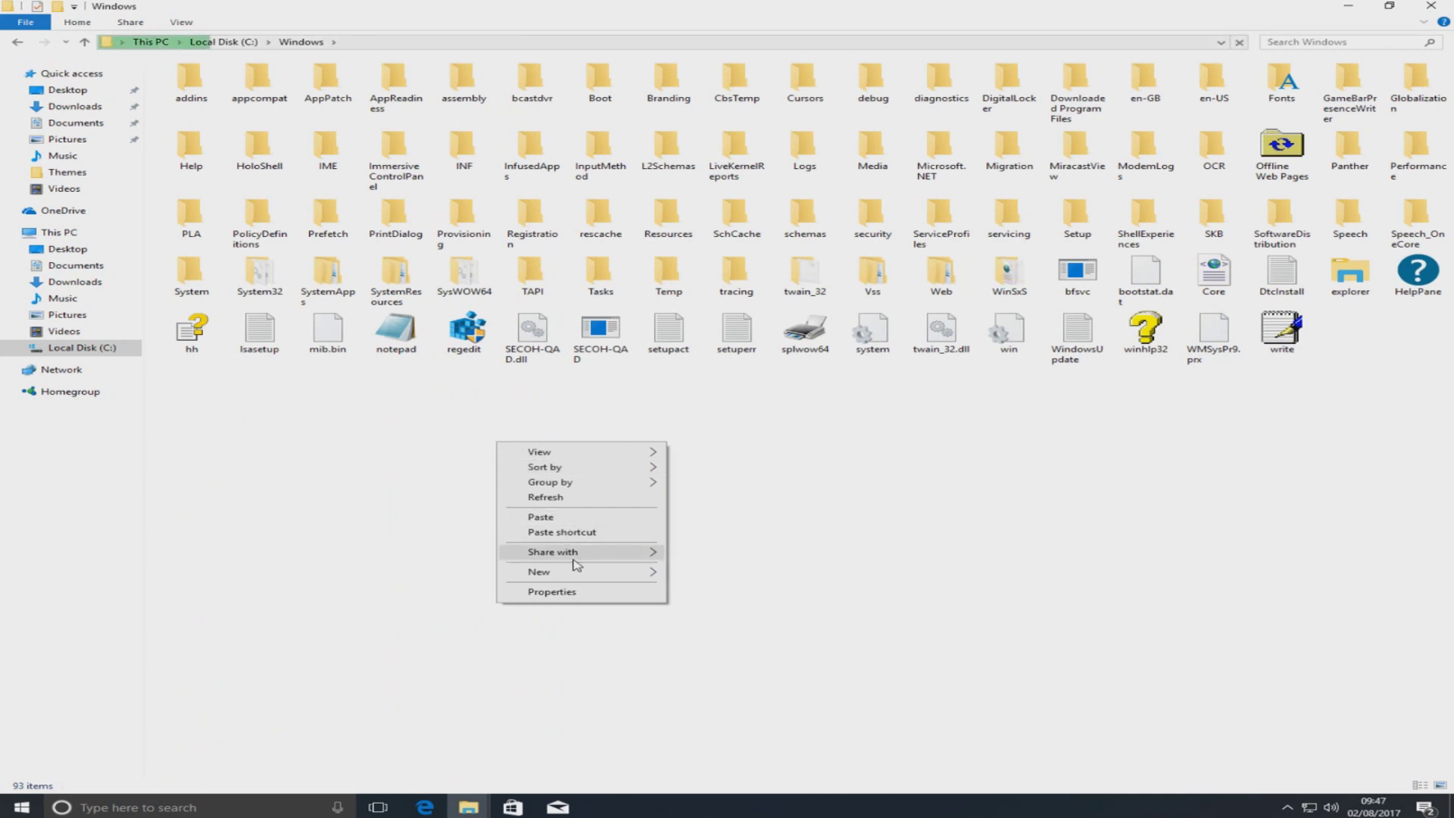
pyautogui.moveTo(598, 453)
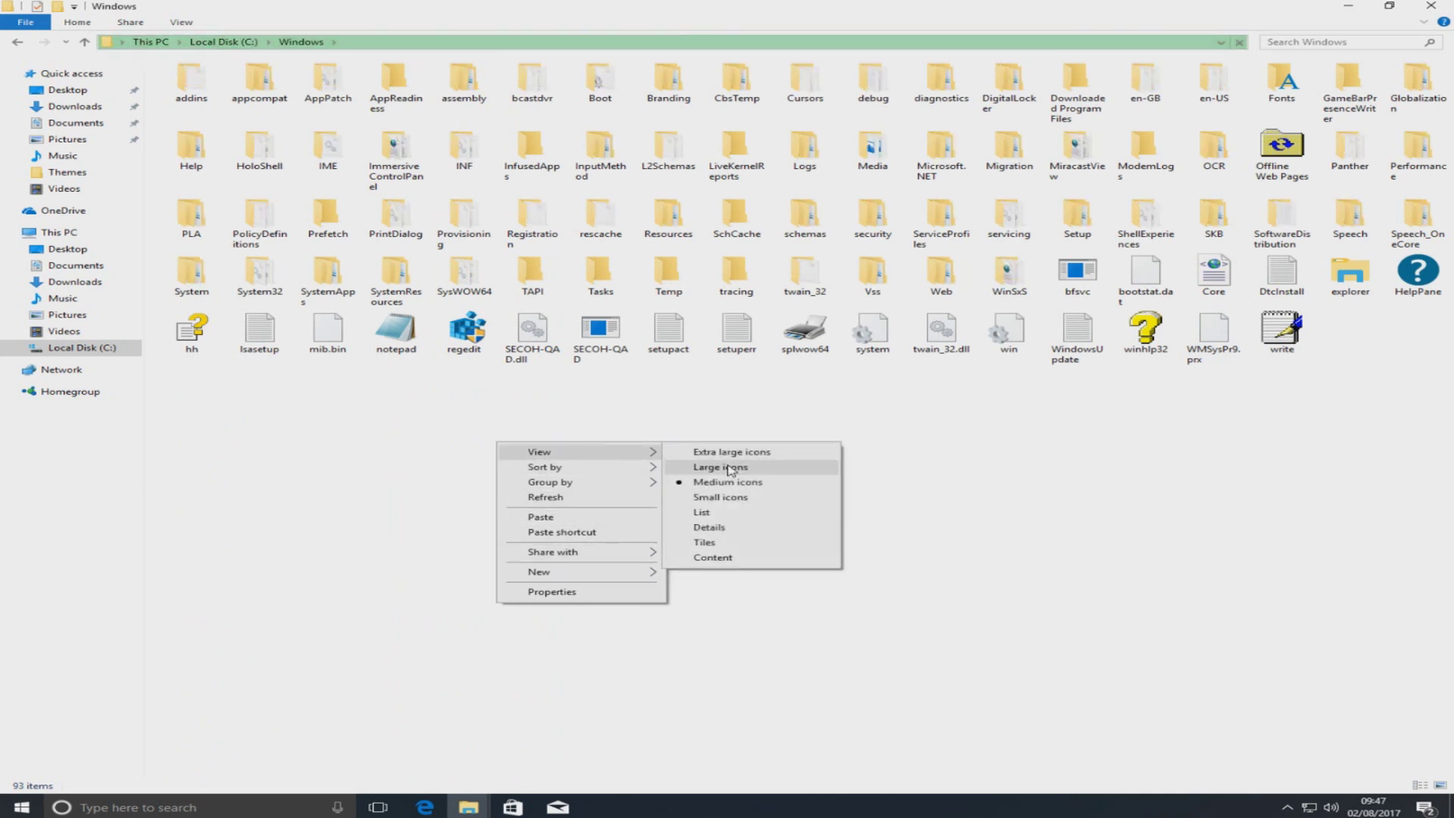
pyautogui.click(731, 468)
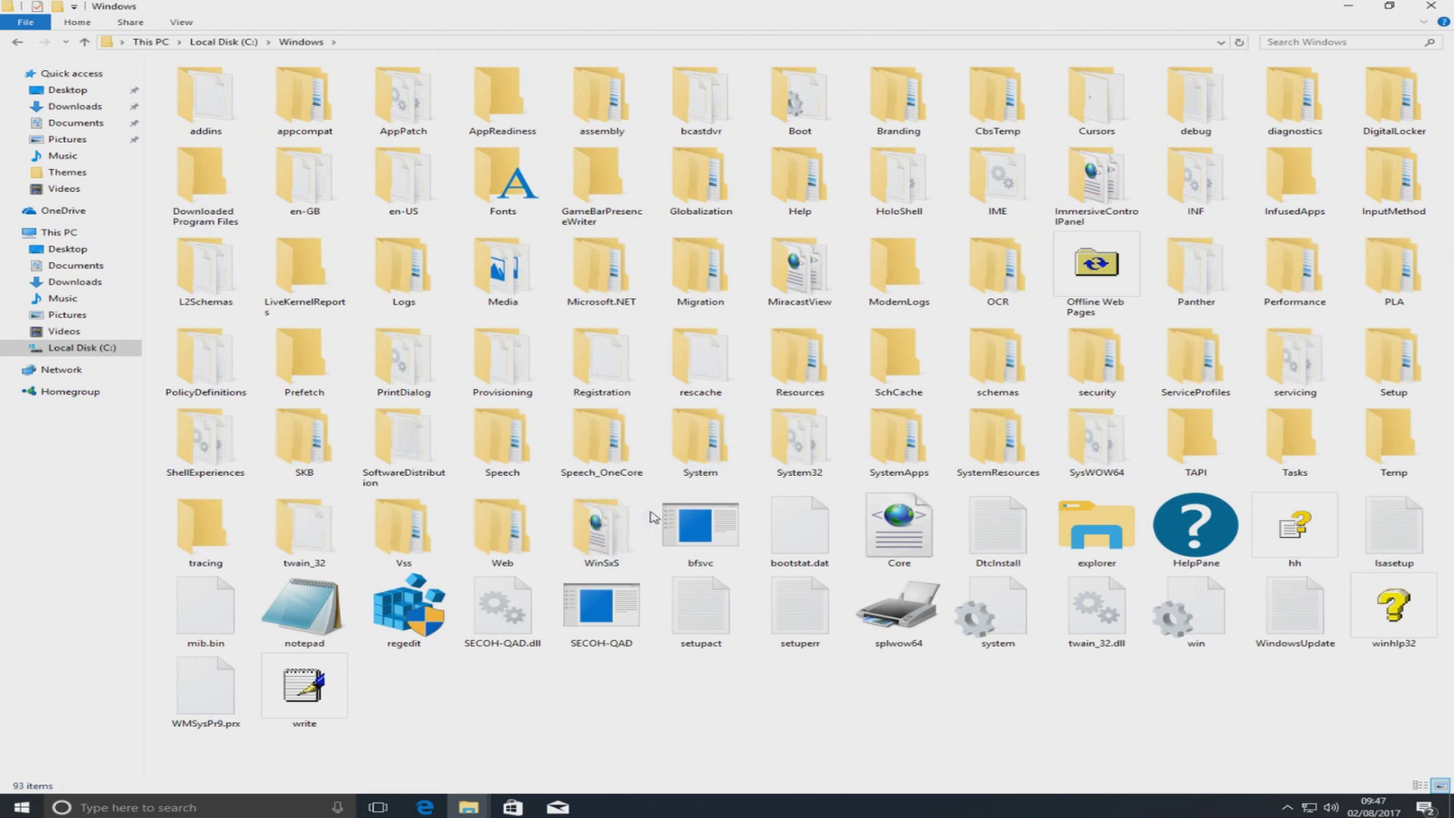
pyautogui.doubleClick(799, 375)
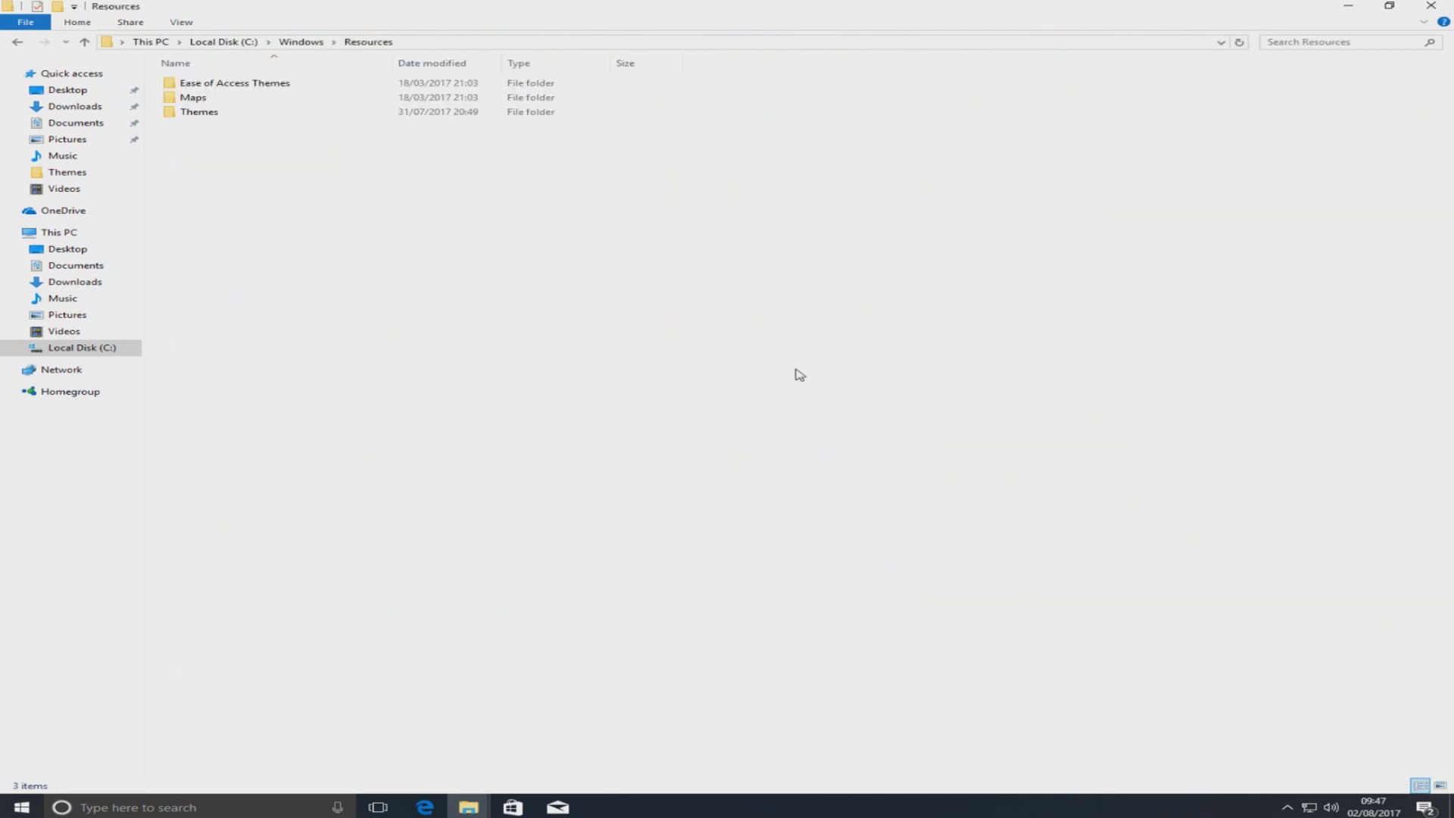
# Step: Paste the Seda folder and Seda/Seda-W theme files into C:\Windows\Resources\Themes with admin permission
pyautogui.doubleClick(199, 112)
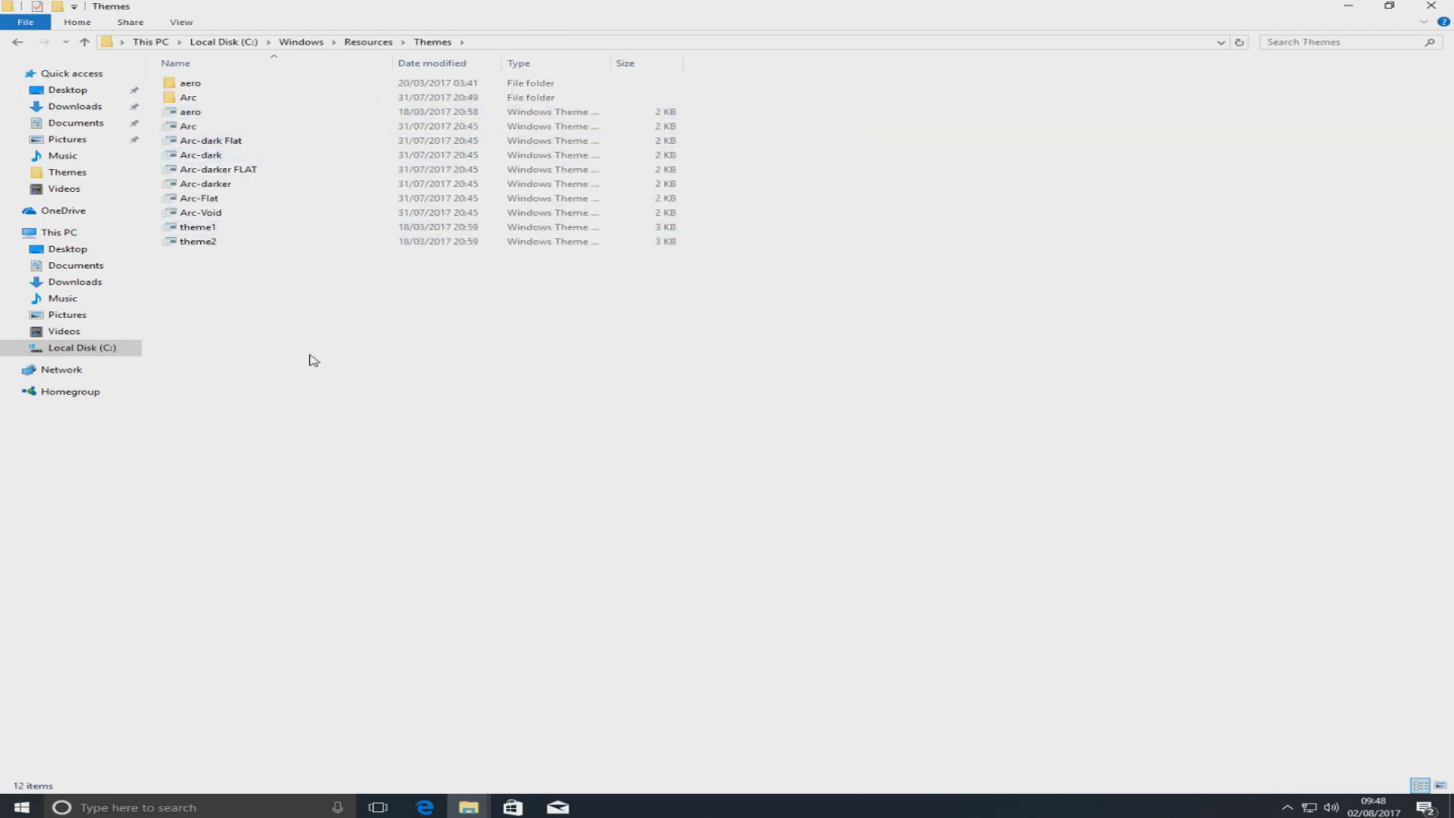
pyautogui.rightClick(318, 424)
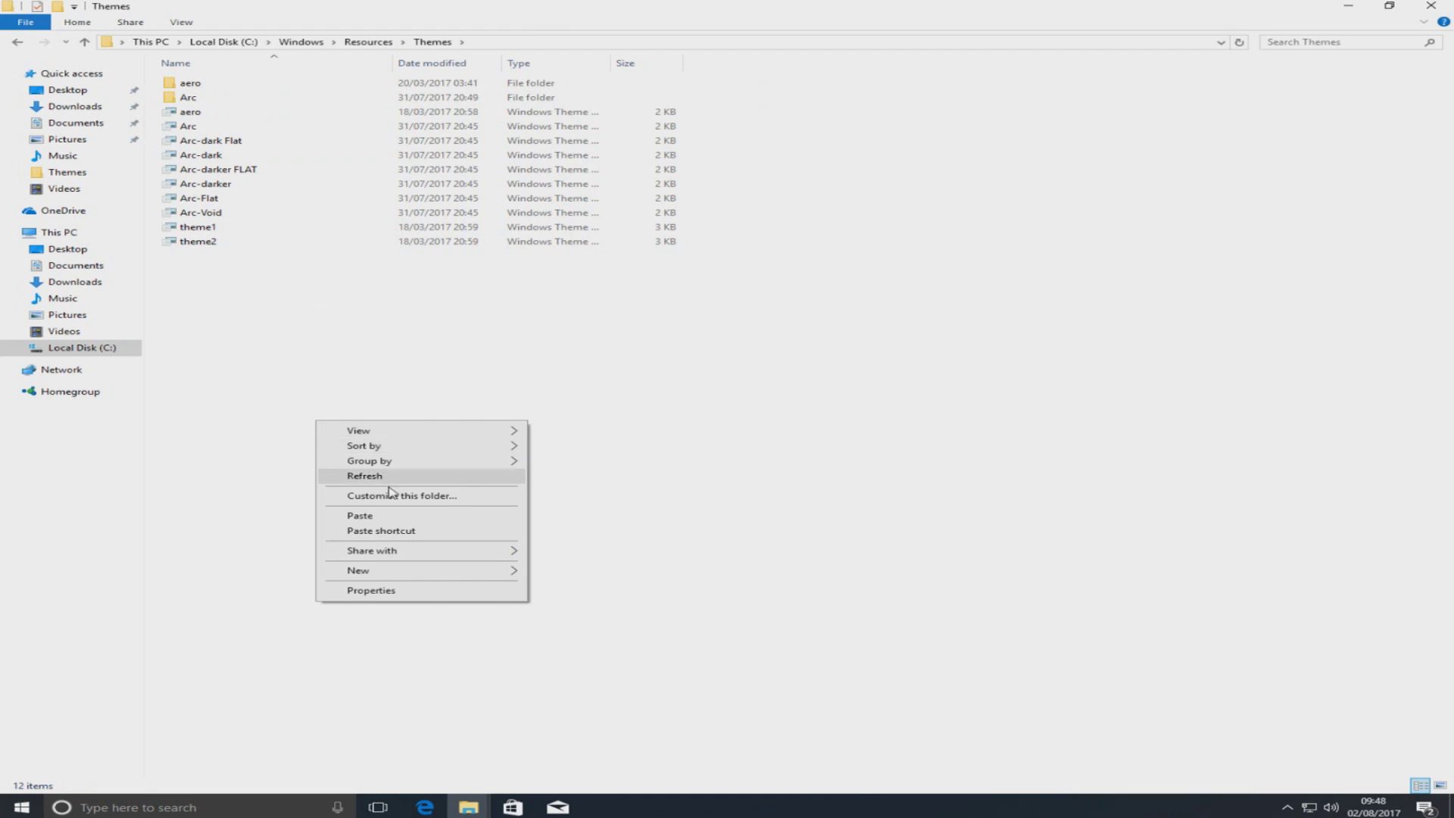
pyautogui.click(384, 516)
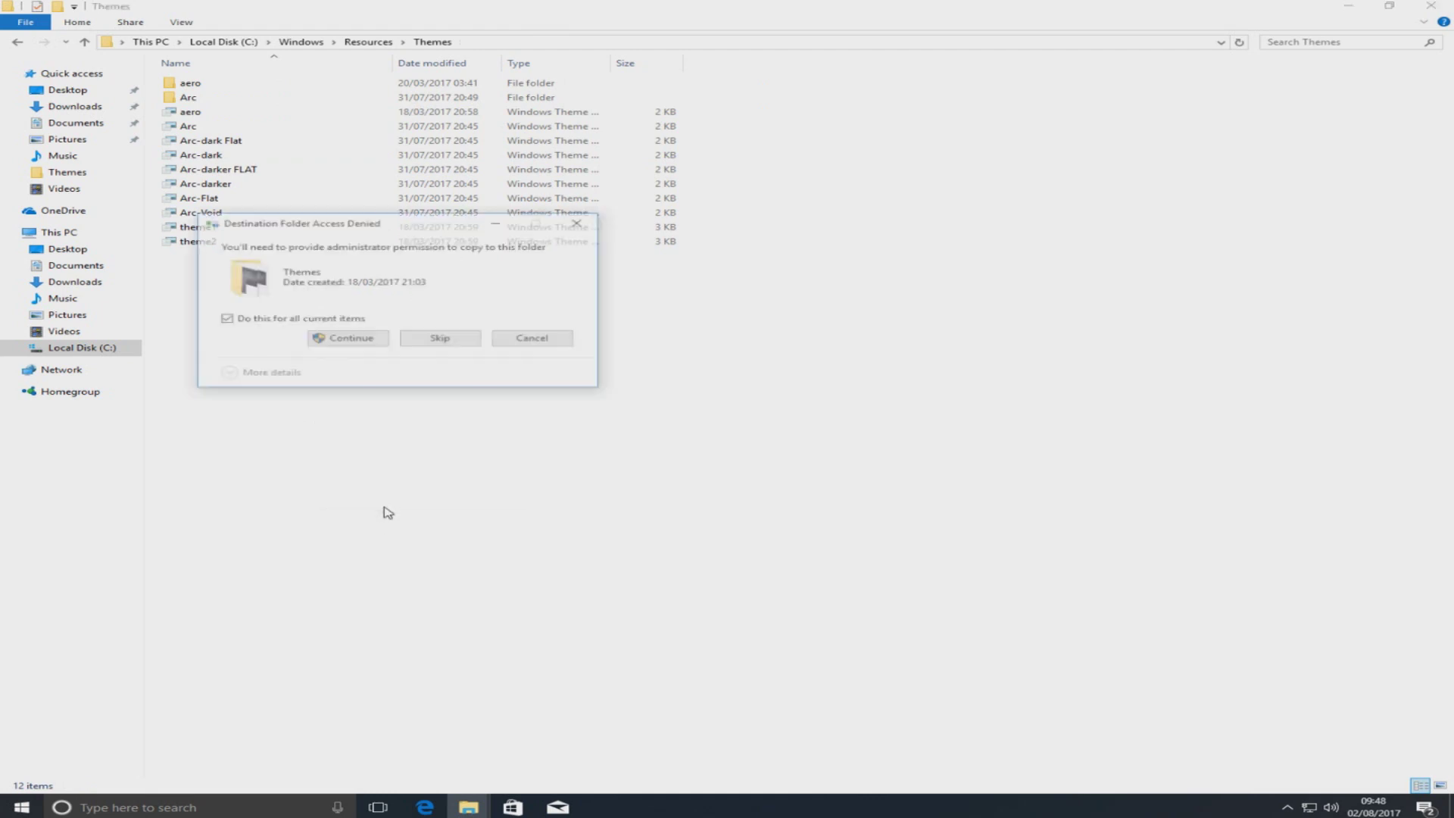
pyautogui.click(339, 340)
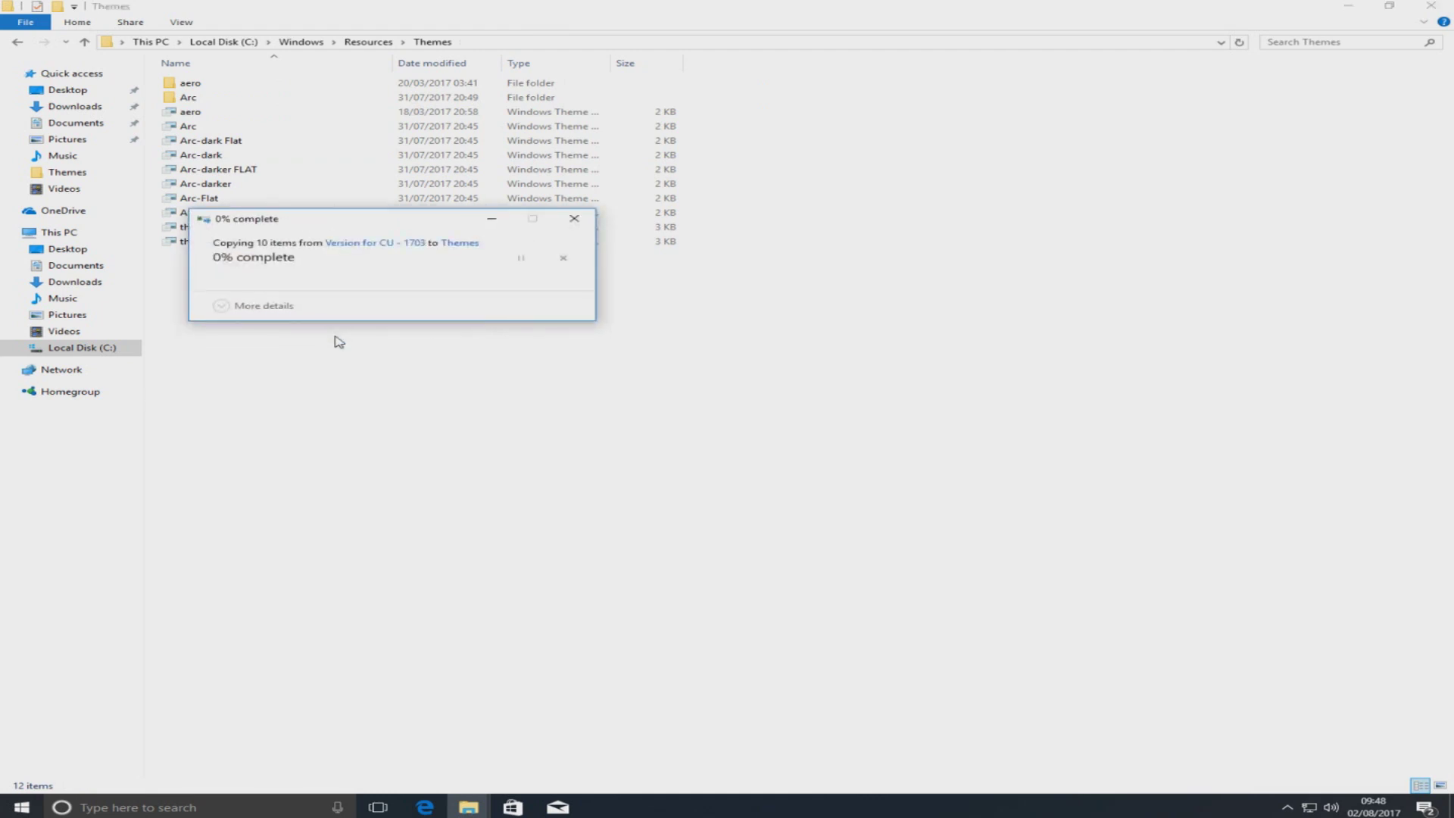
pyautogui.click(383, 441)
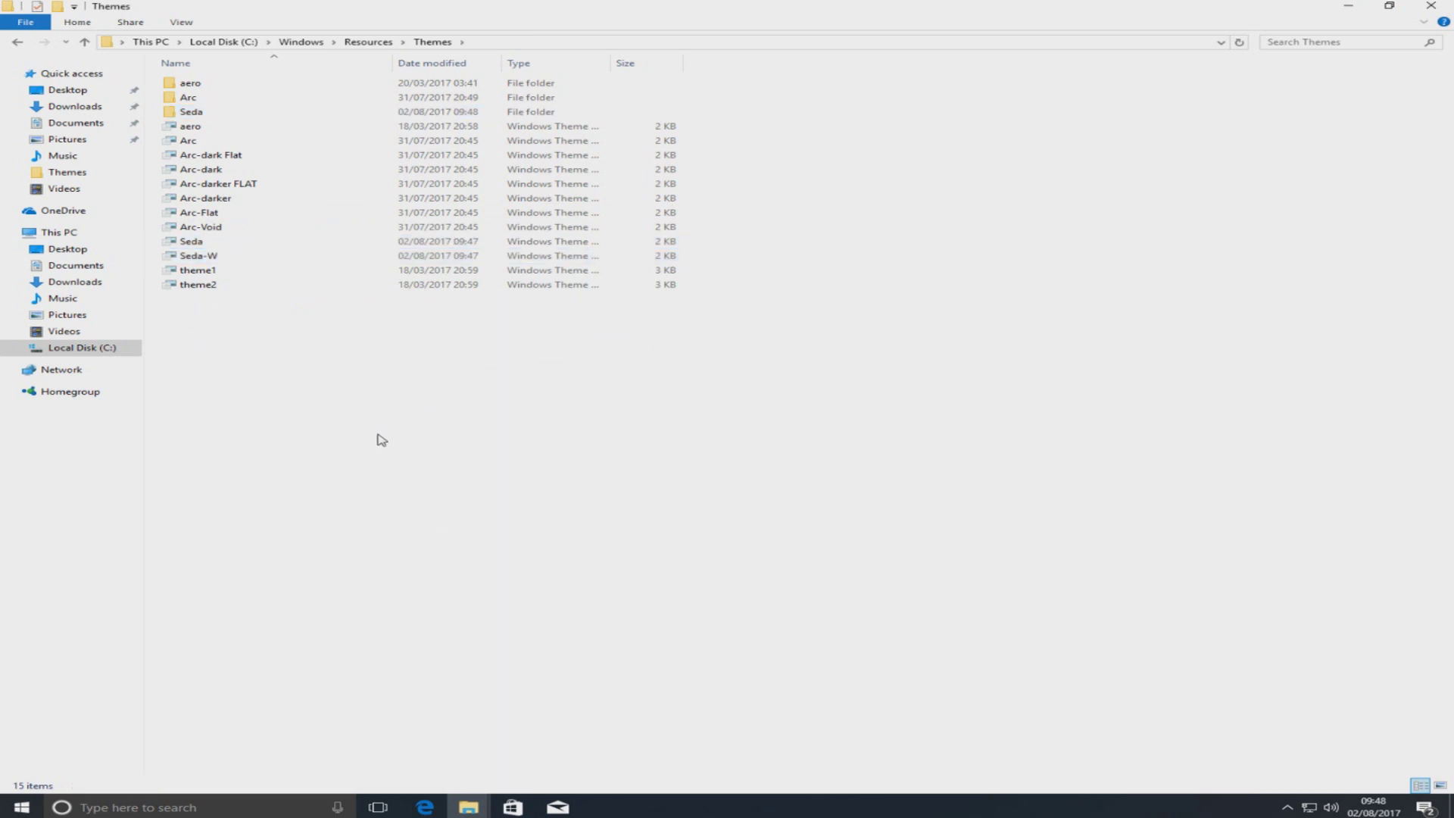
# Step: Apply the Seda theme by opening Seda.theme and confirming the security warning
pyautogui.doubleClick(192, 242)
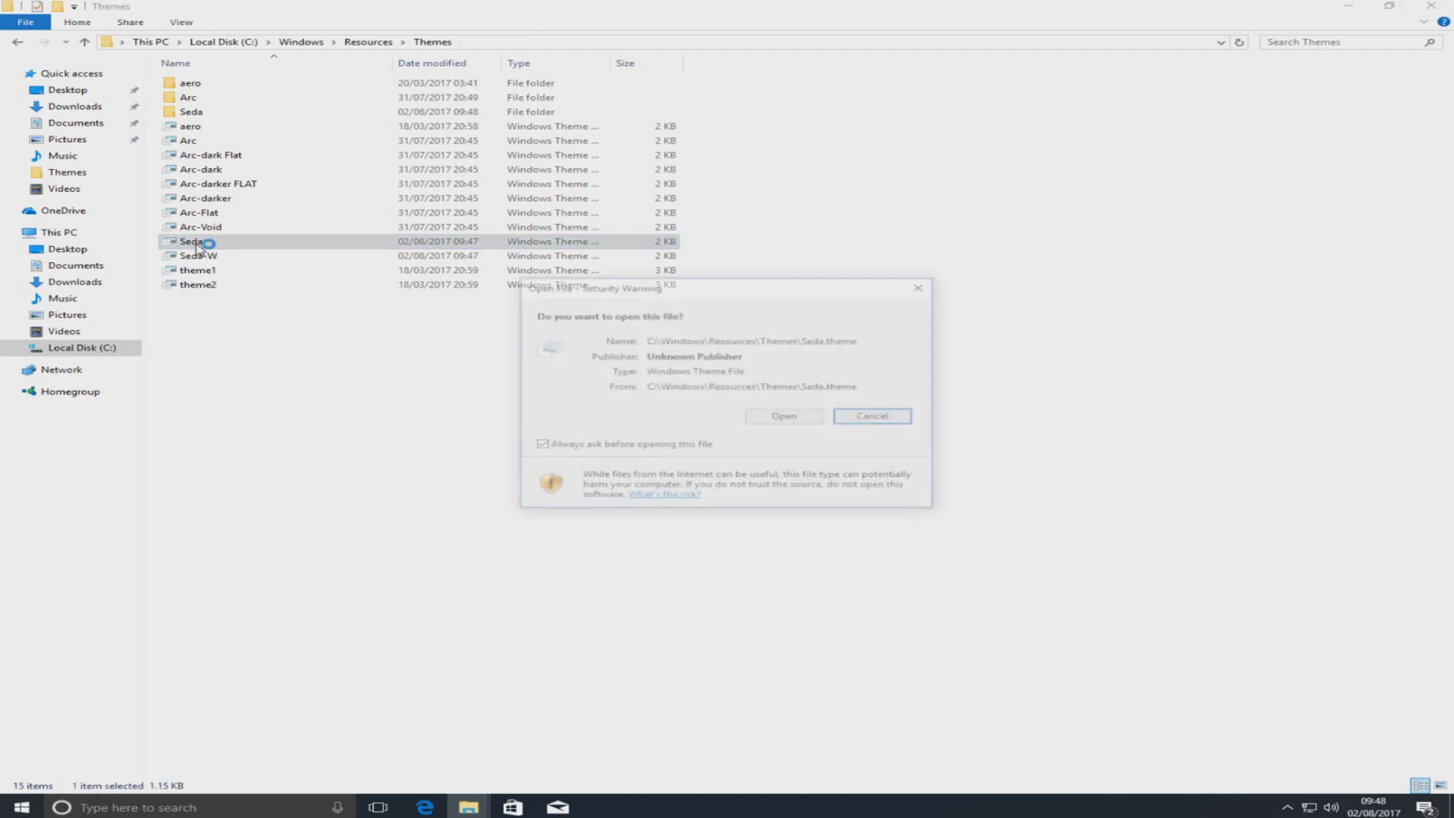
pyautogui.click(765, 422)
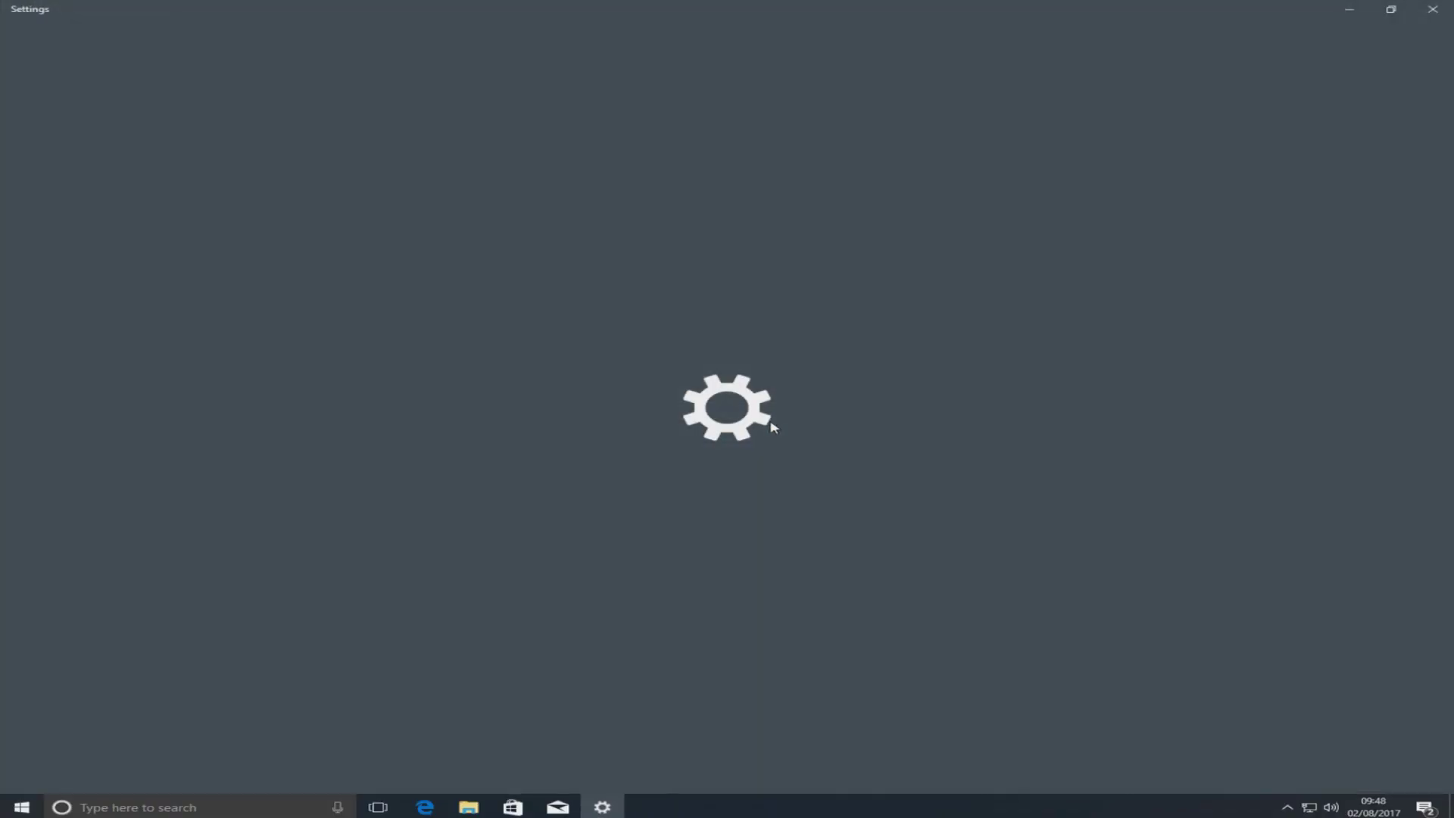
pyautogui.scroll(-3, 1234, 449)
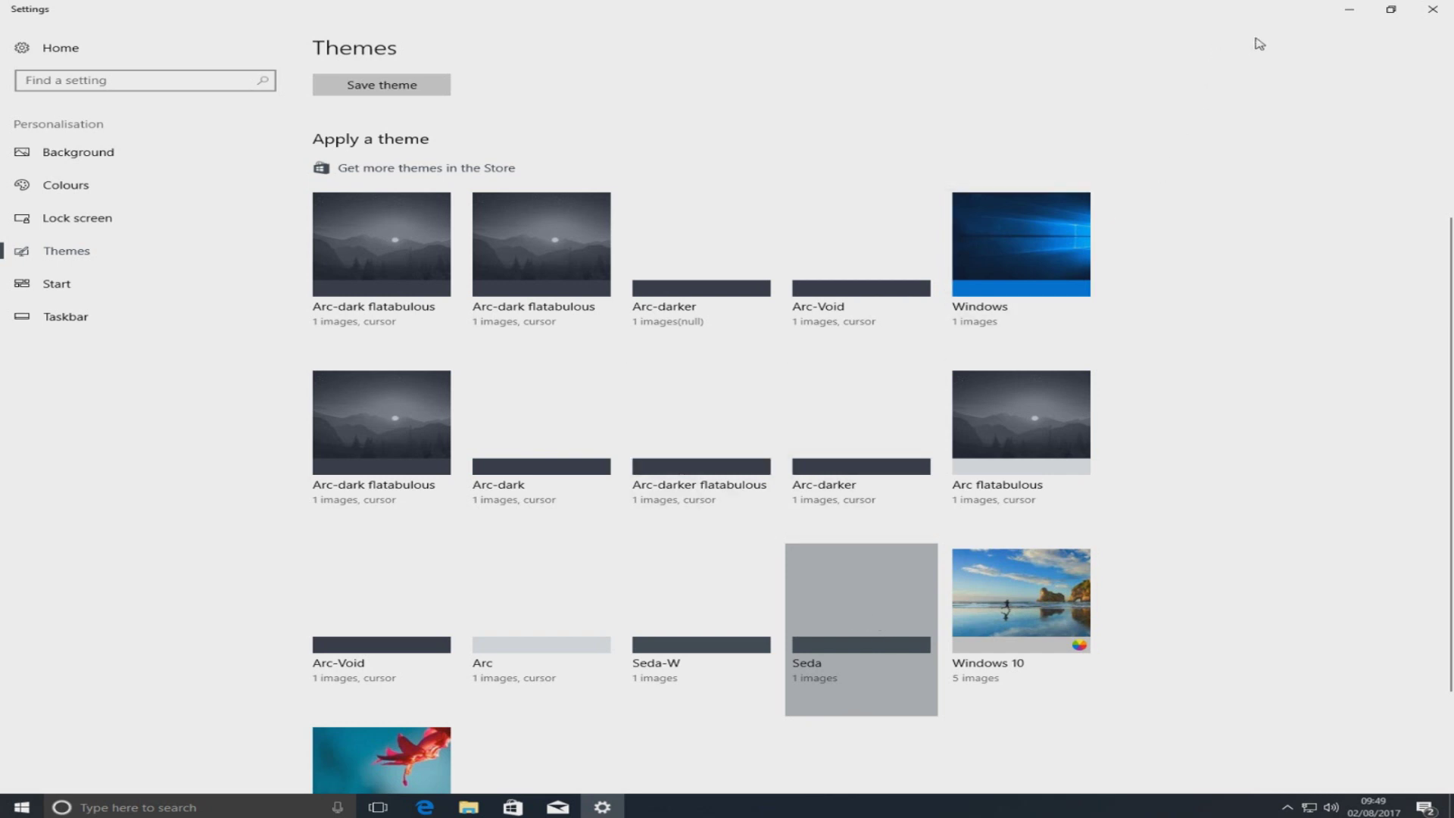
# Step: Minimize Settings and restore the Themes Explorer window to a smaller, repositioned size
pyautogui.click(1348, 10)
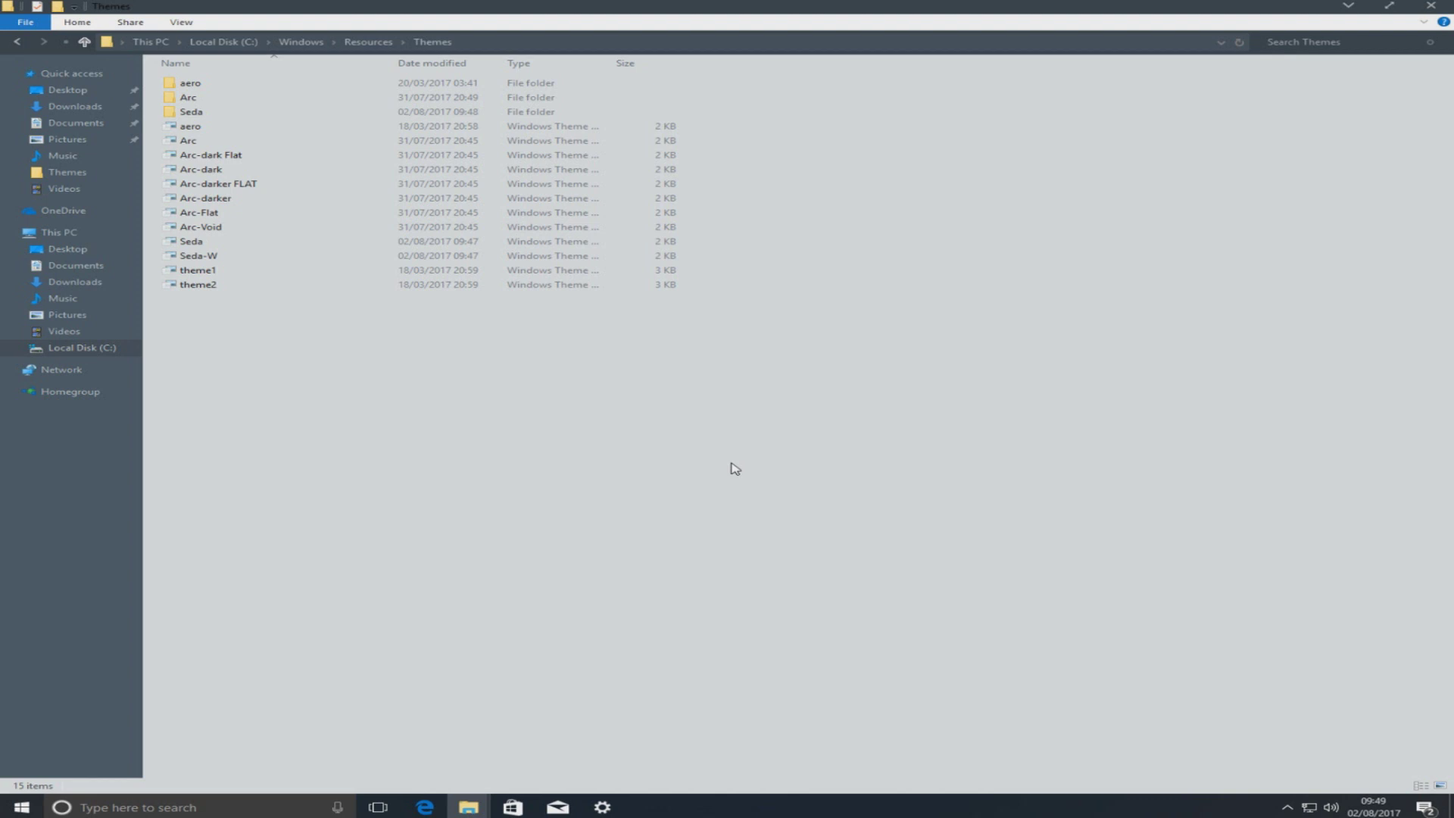
pyautogui.click(1392, 7)
pyautogui.moveTo(666, 161); pyautogui.dragTo(741, 232)
# Step: Clear the Downloads selection and bring the SEDA Theme DeviantArt page in Edge back to the top
pyautogui.click(723, 131)
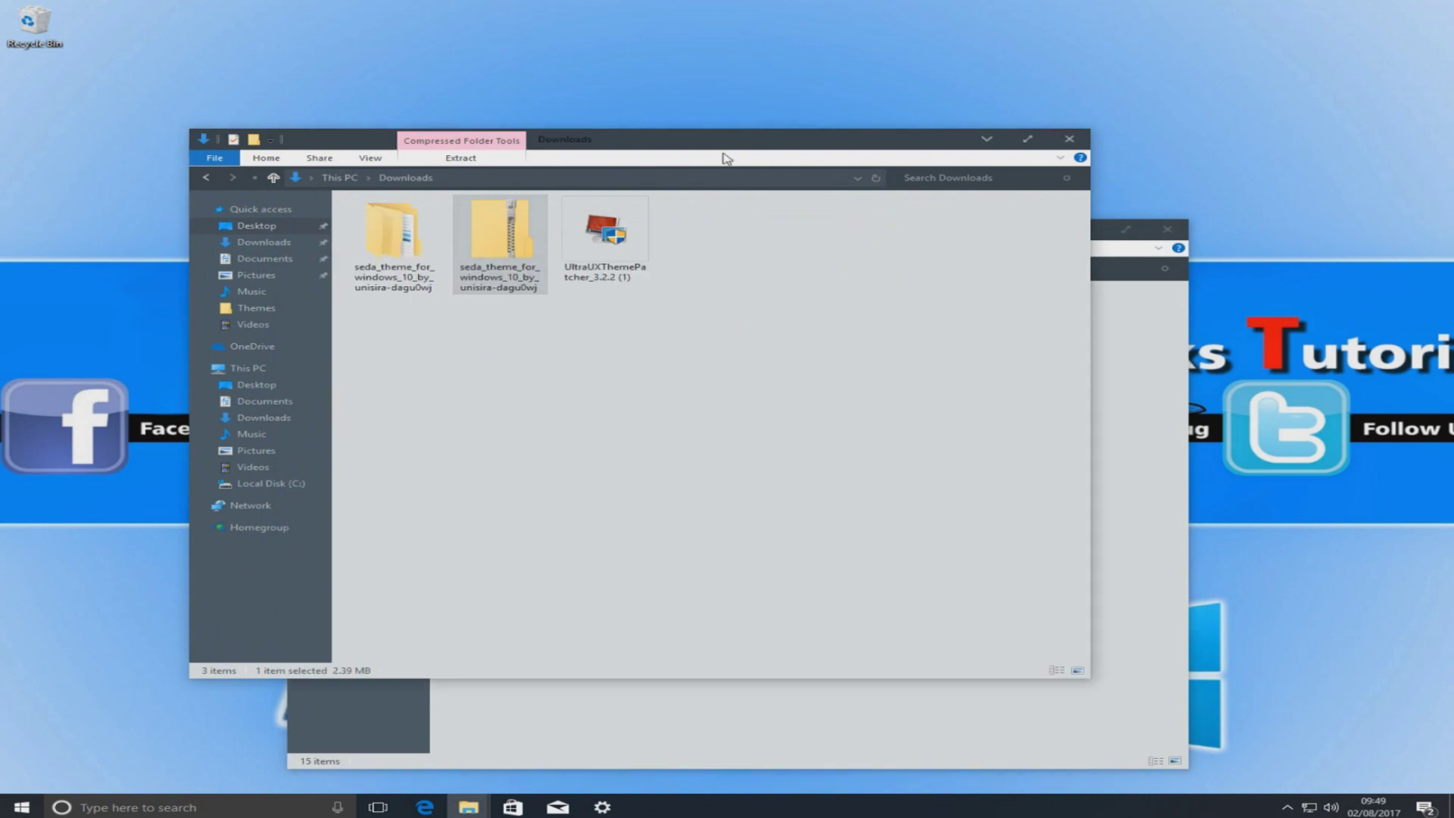
pyautogui.click(703, 331)
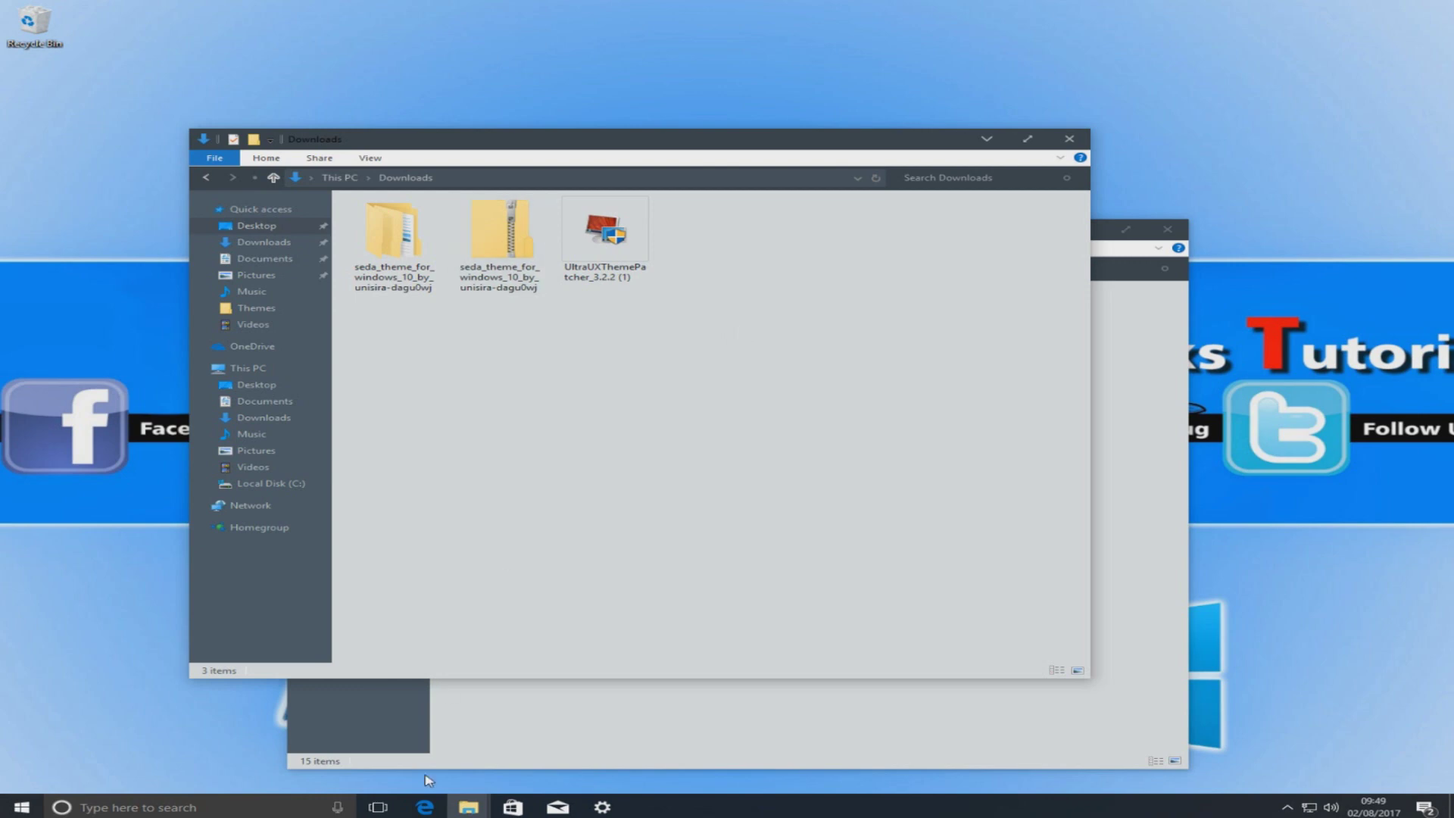
pyautogui.click(425, 807)
pyautogui.scroll(5, 471, 354)
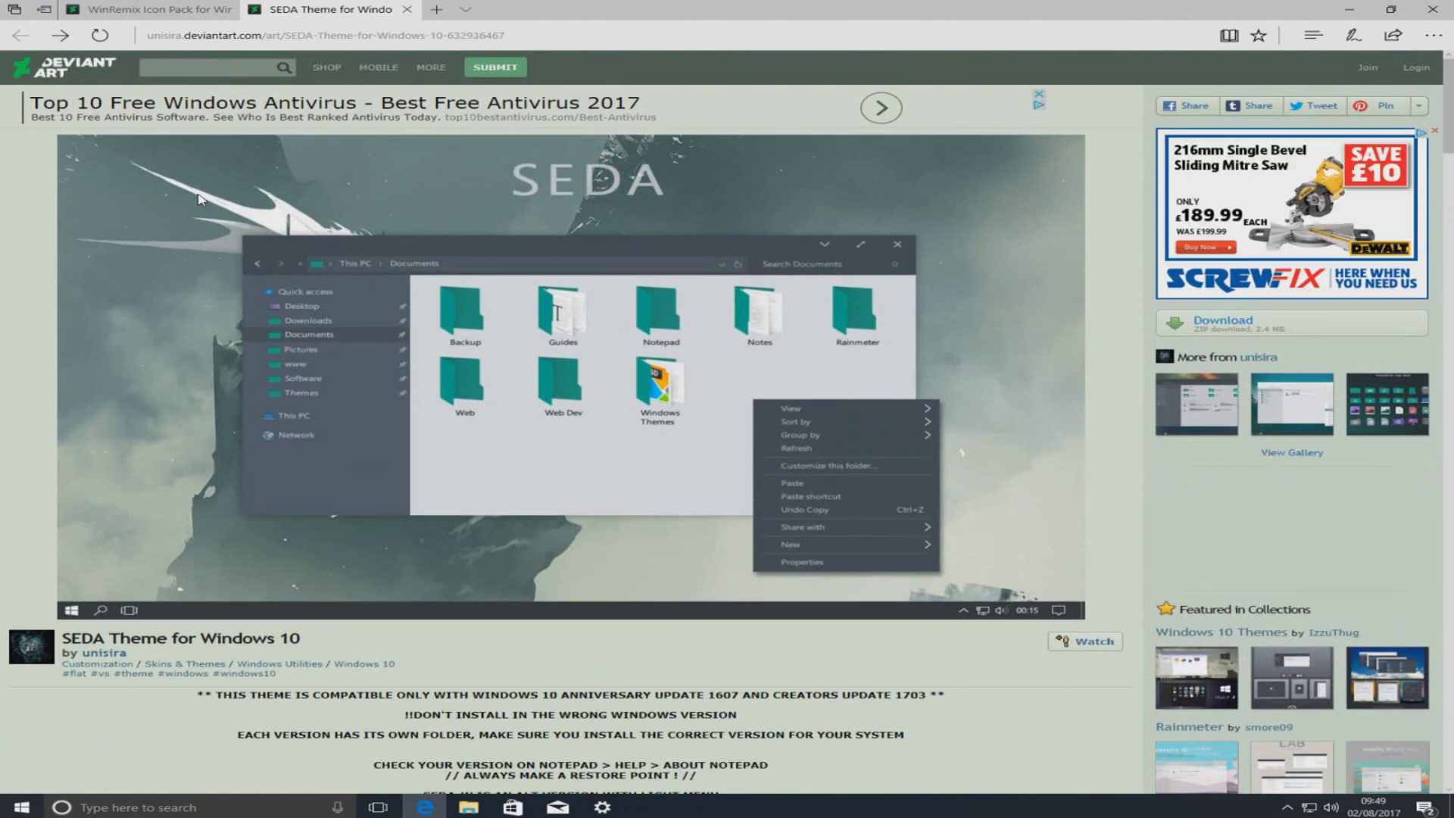
# Step: Download and save the WinRemix Icon Pack zip (30.6 MB), then show it in Downloads
pyautogui.click(159, 10)
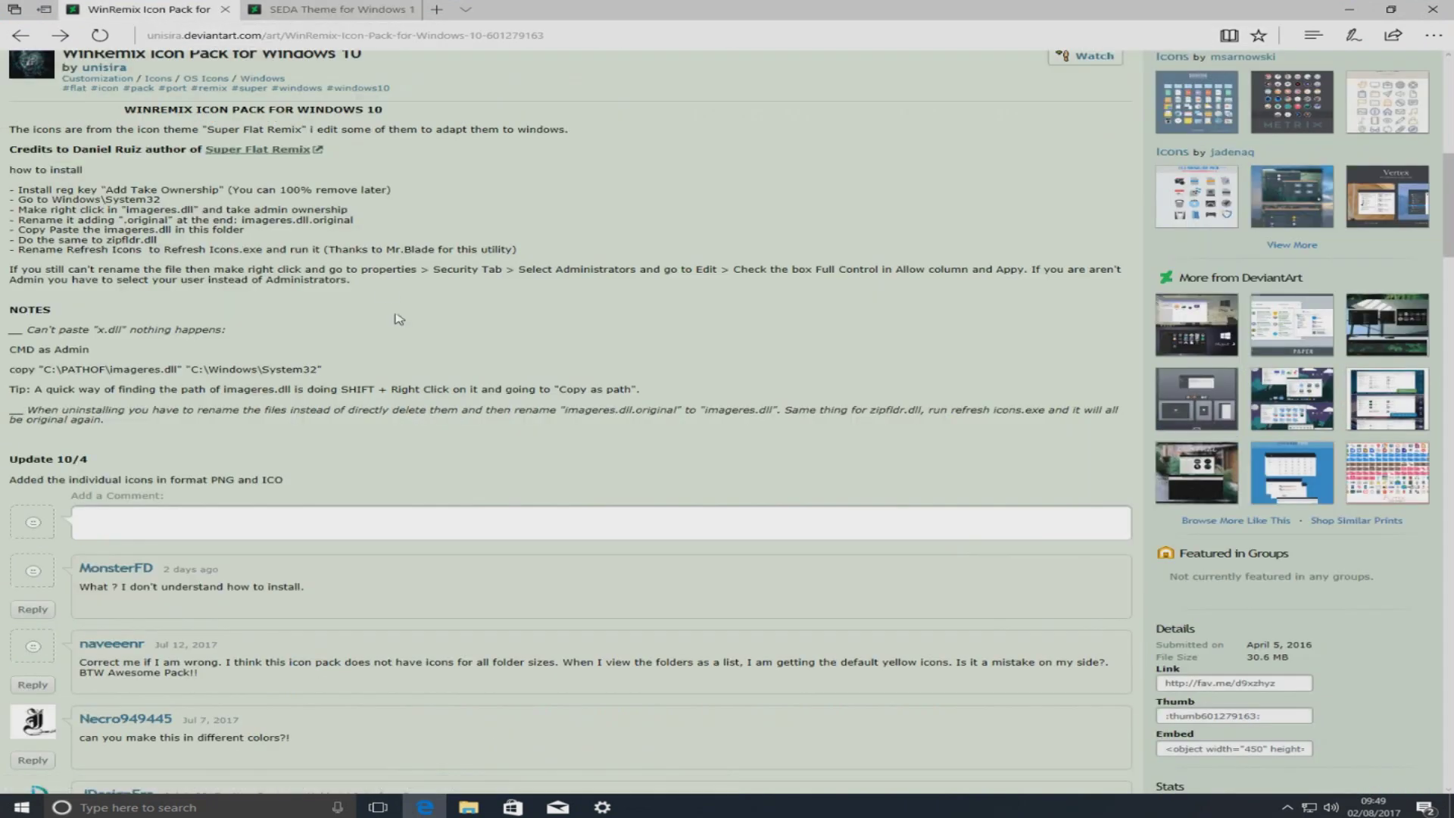
pyautogui.scroll(3, 444, 375)
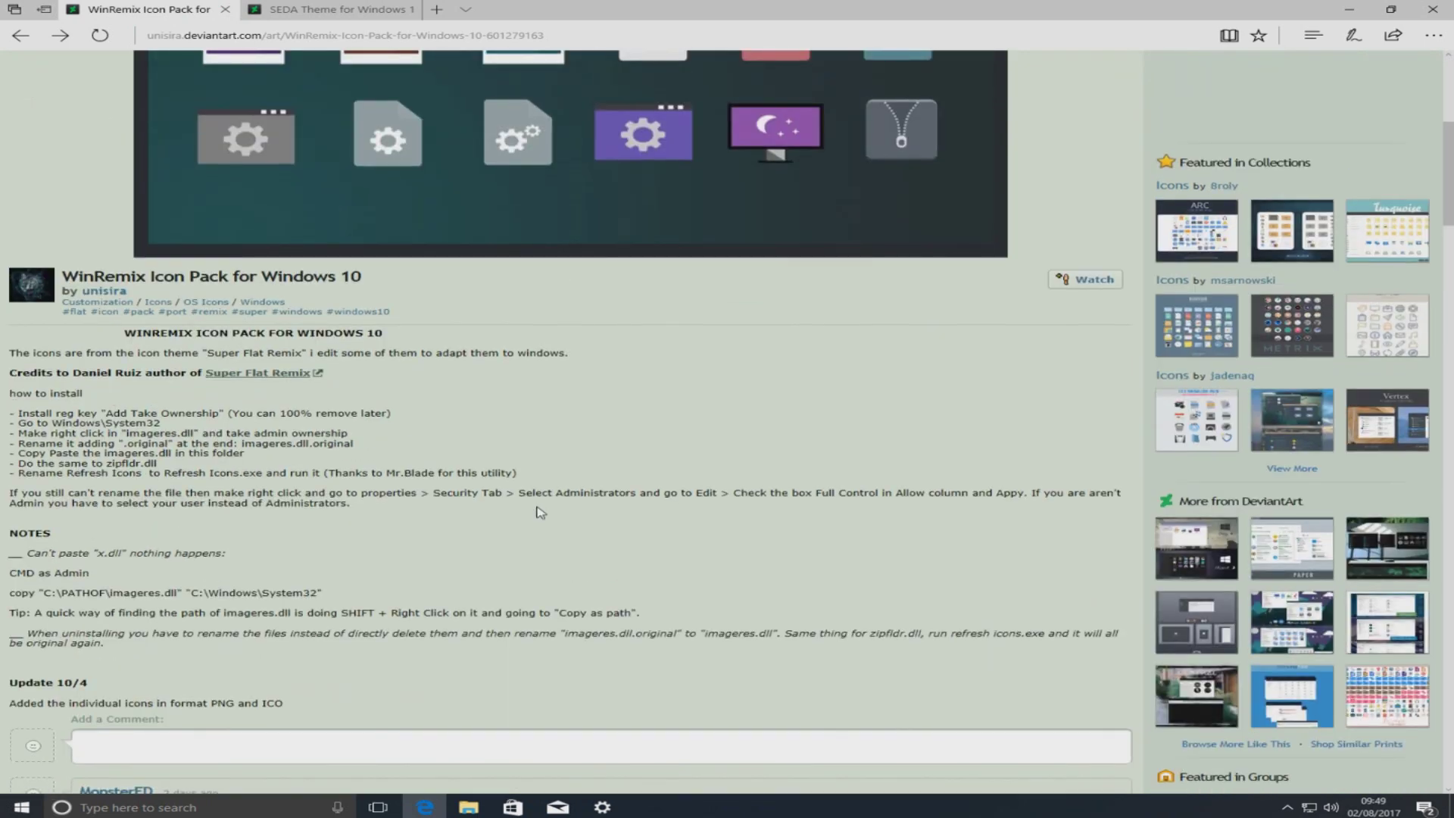
pyautogui.scroll(2, 681, 560)
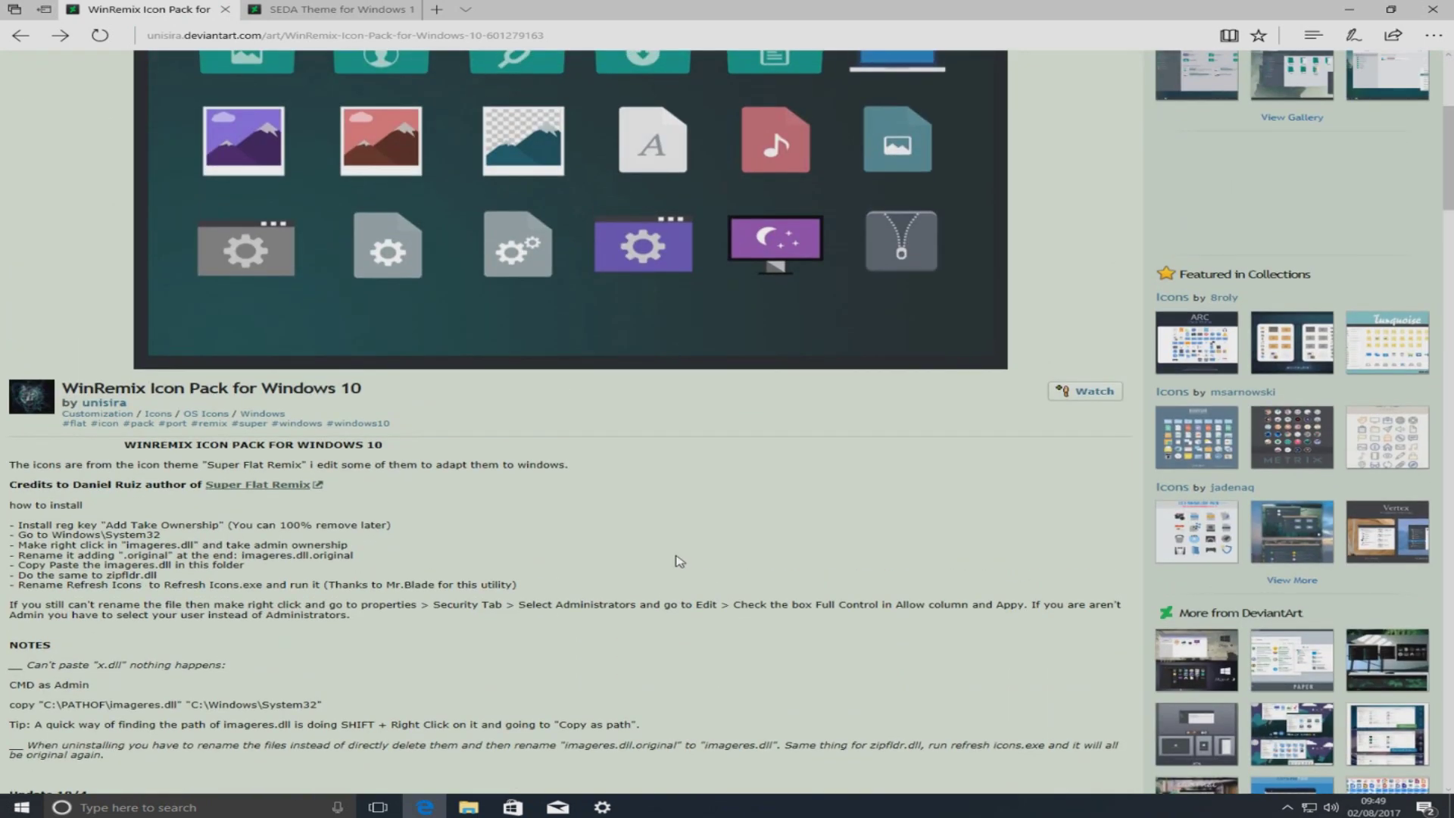
pyautogui.scroll(5, 680, 561)
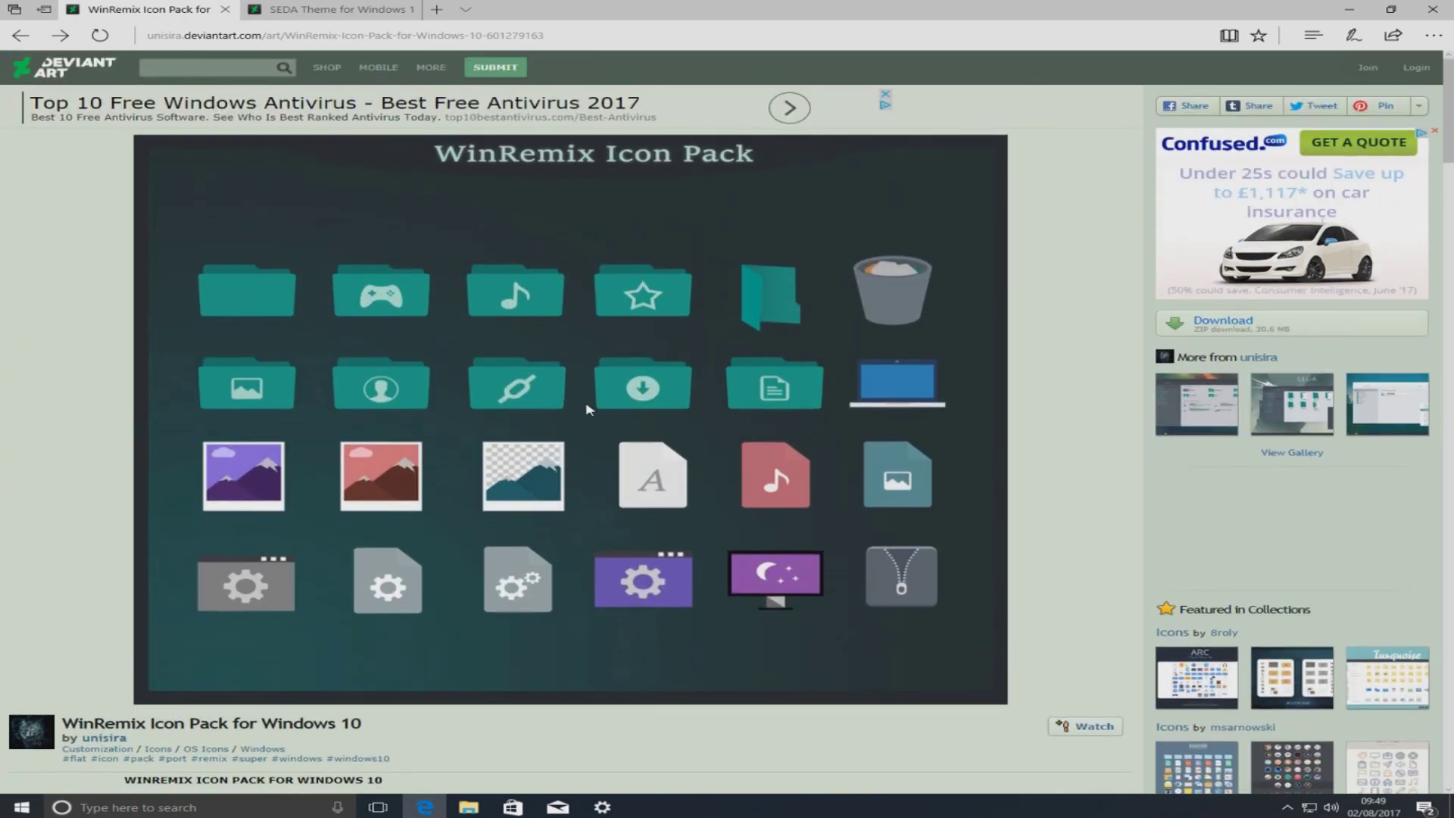
pyautogui.scroll(-3, 588, 410)
pyautogui.scroll(2, 1217, 182)
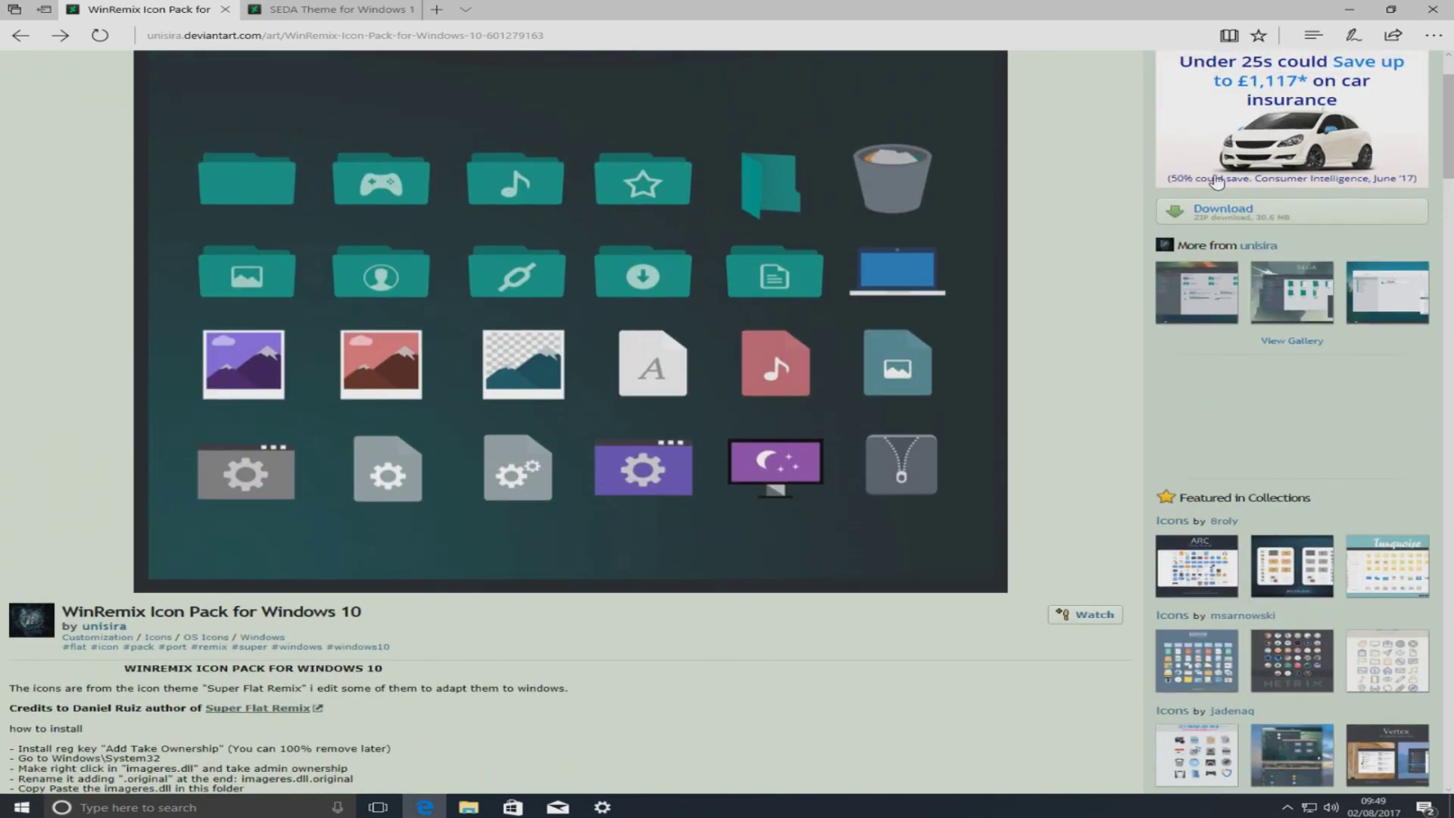
pyautogui.click(1236, 221)
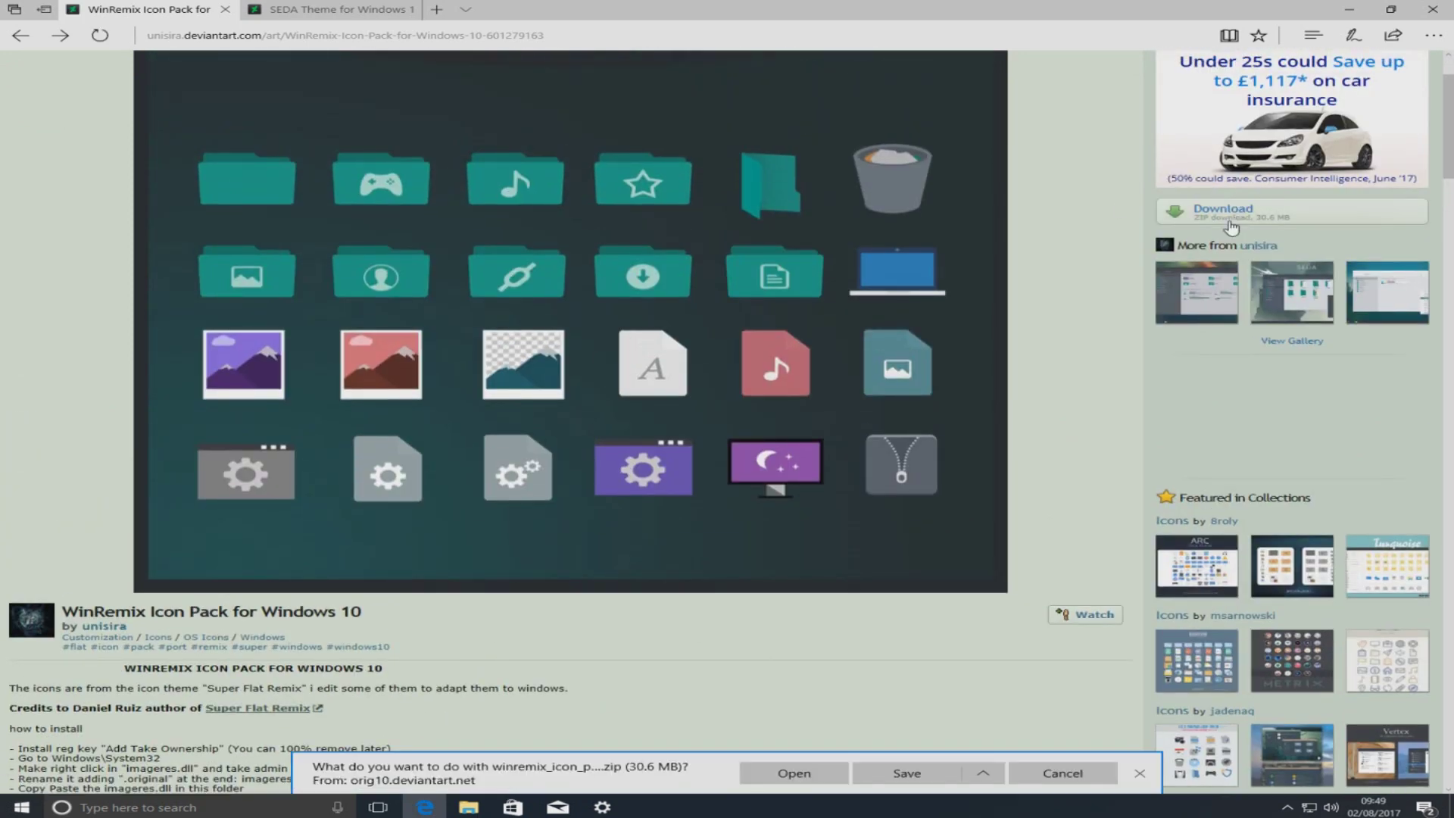
pyautogui.click(919, 777)
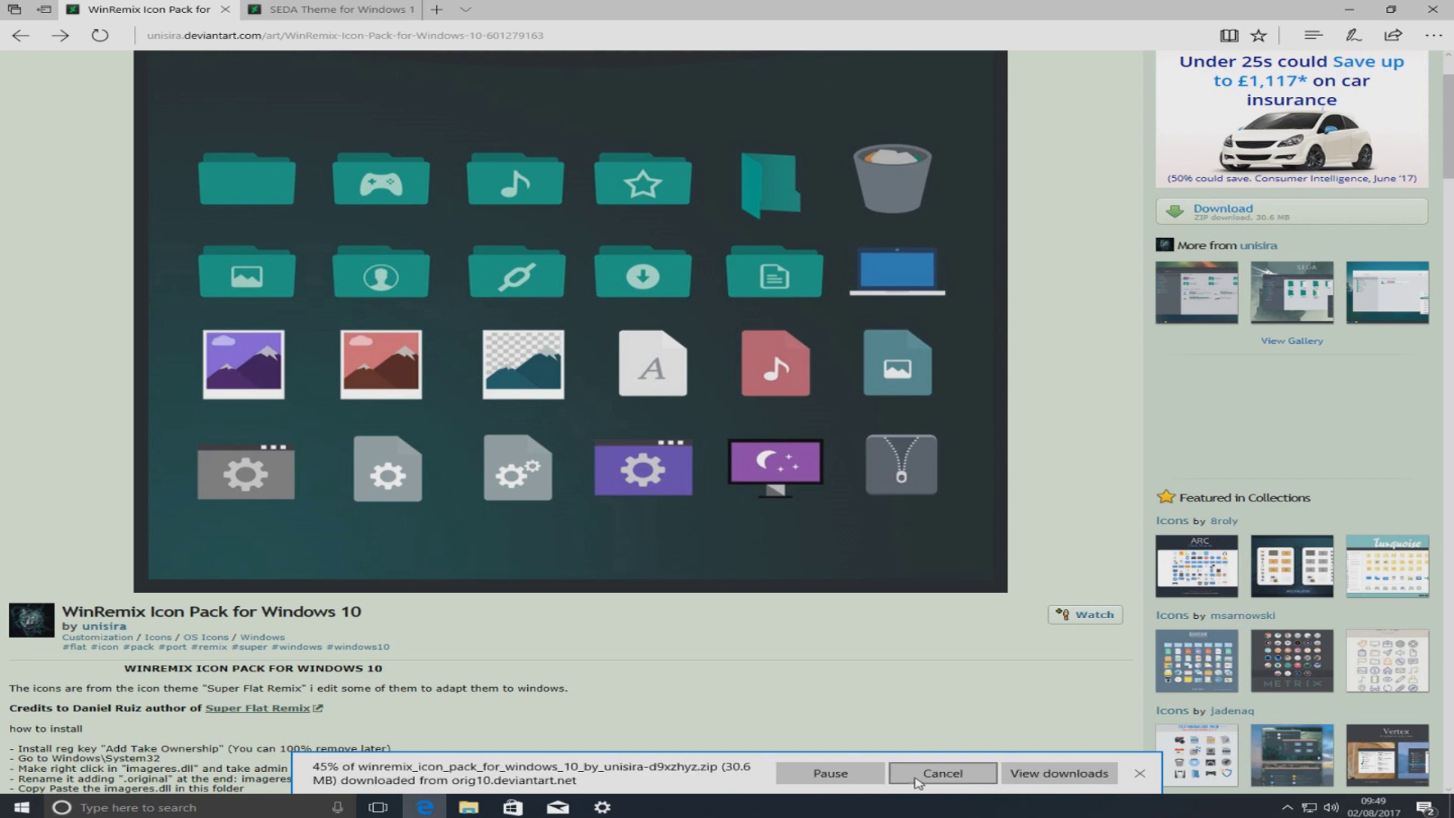
pyautogui.scroll(-3, 767, 617)
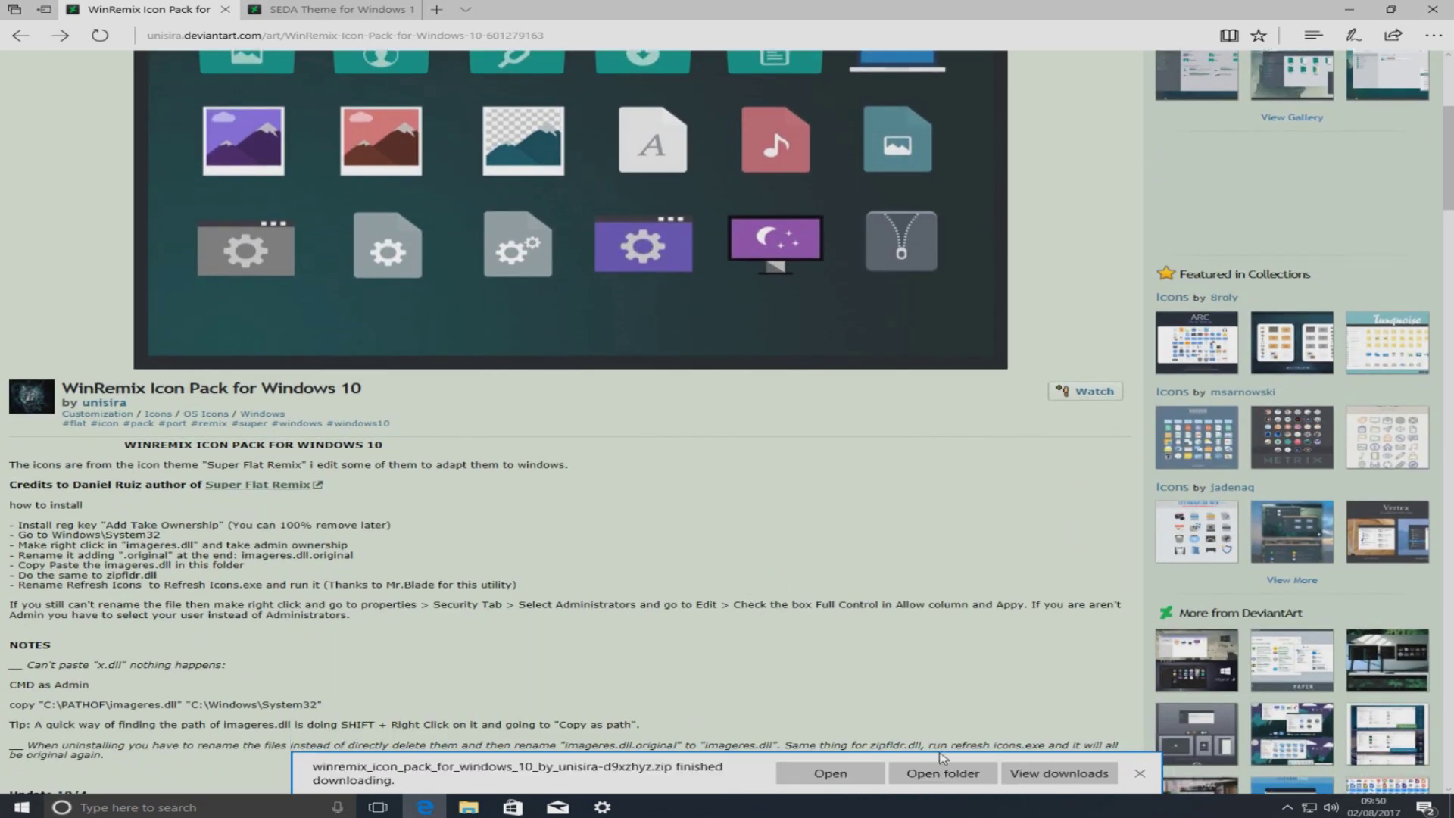
pyautogui.click(943, 774)
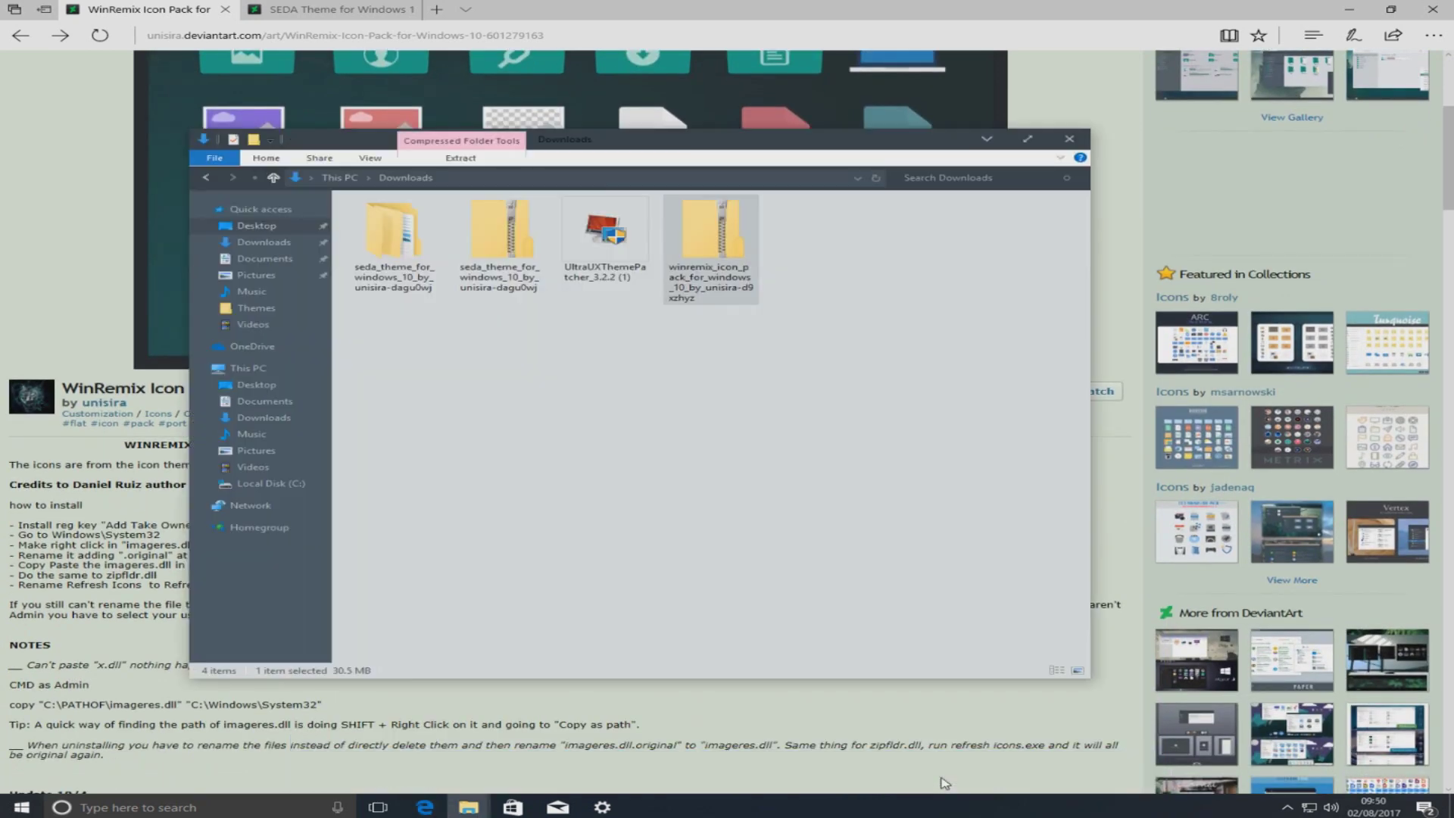
# Step: Extract the WinRemix zip to its suggested folder and open WinRemix Icon Pack for Windows 10
pyautogui.rightClick(738, 264)
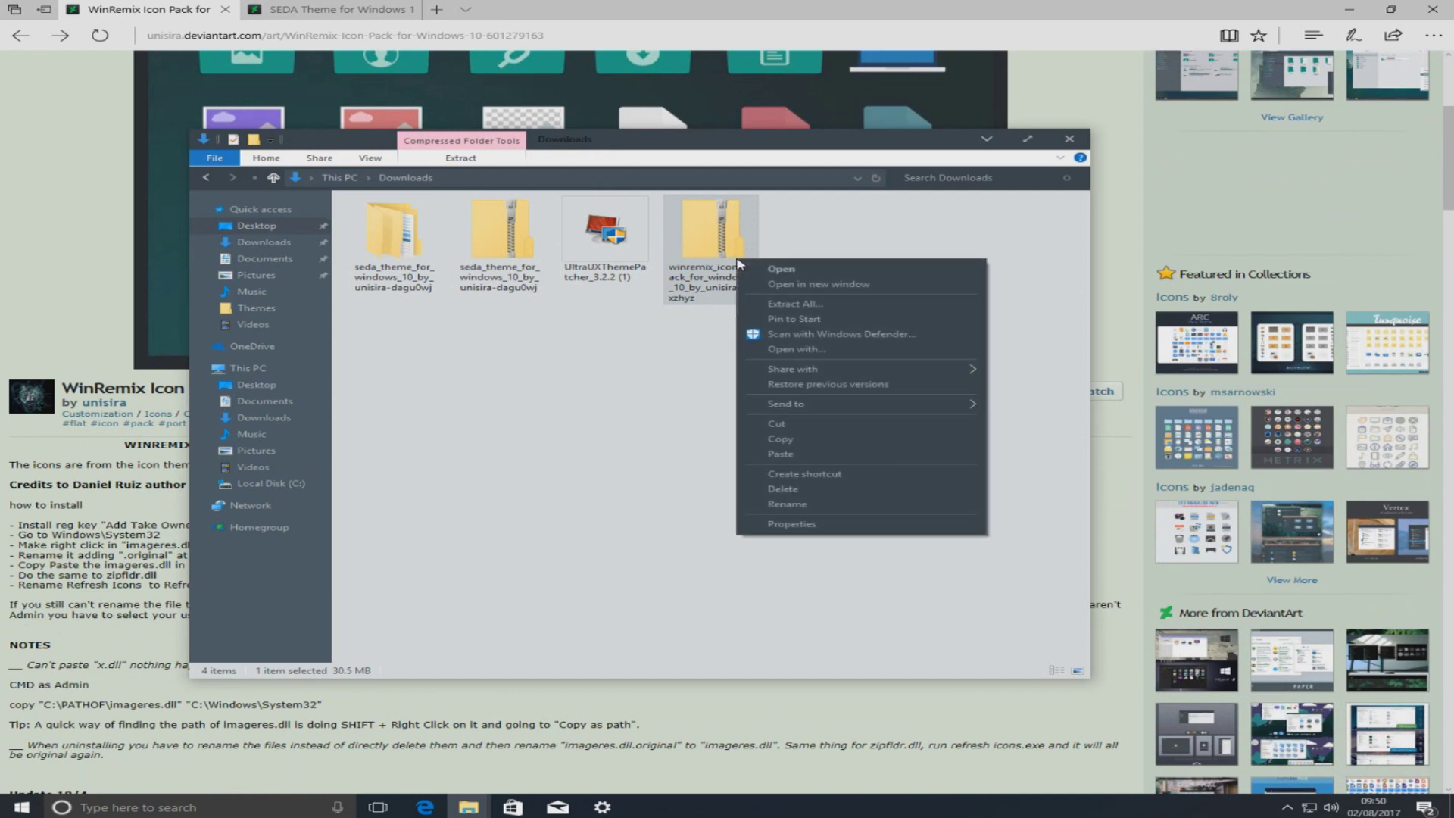
pyautogui.click(780, 300)
pyautogui.click(883, 532)
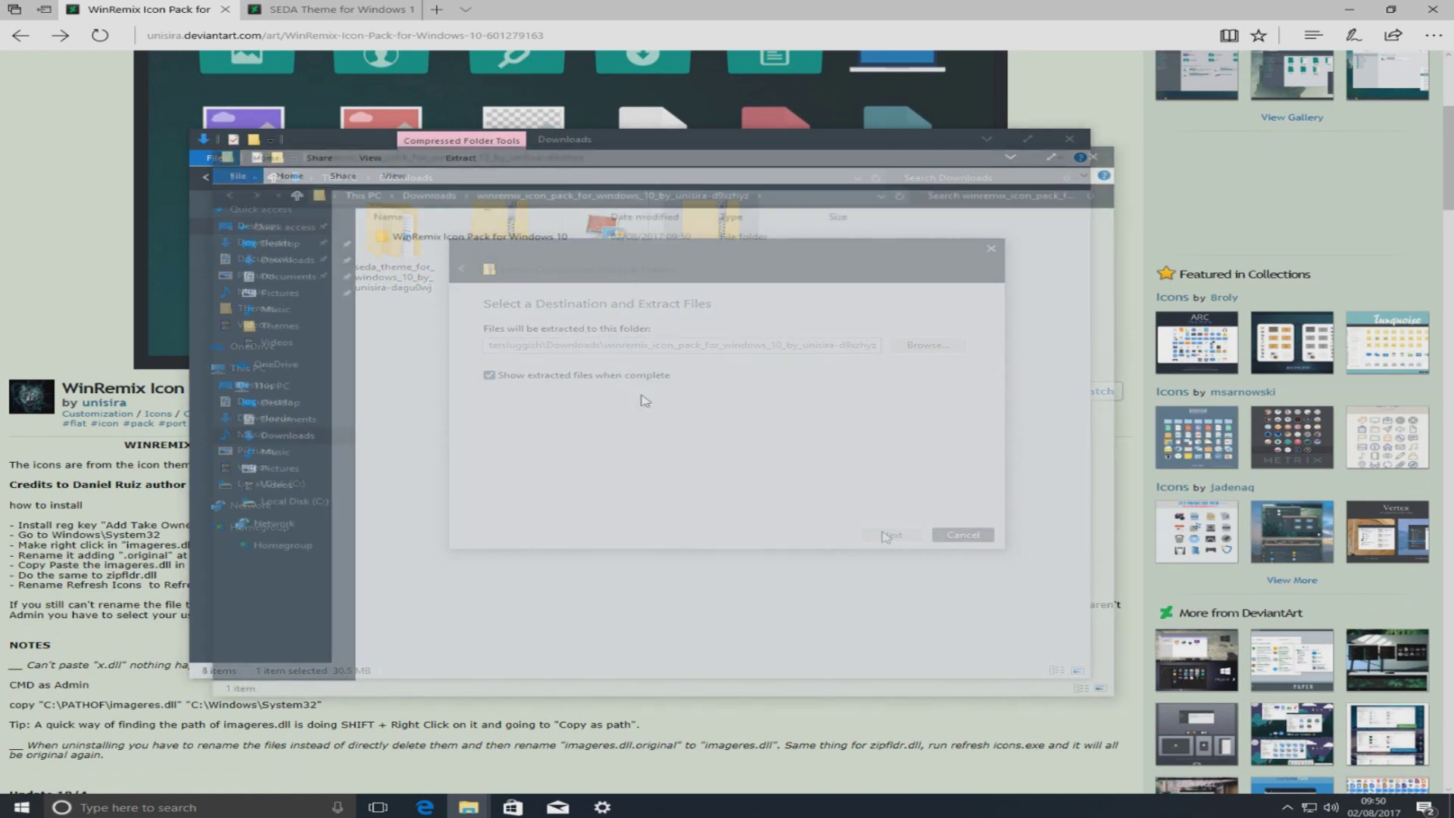
pyautogui.doubleClick(460, 243)
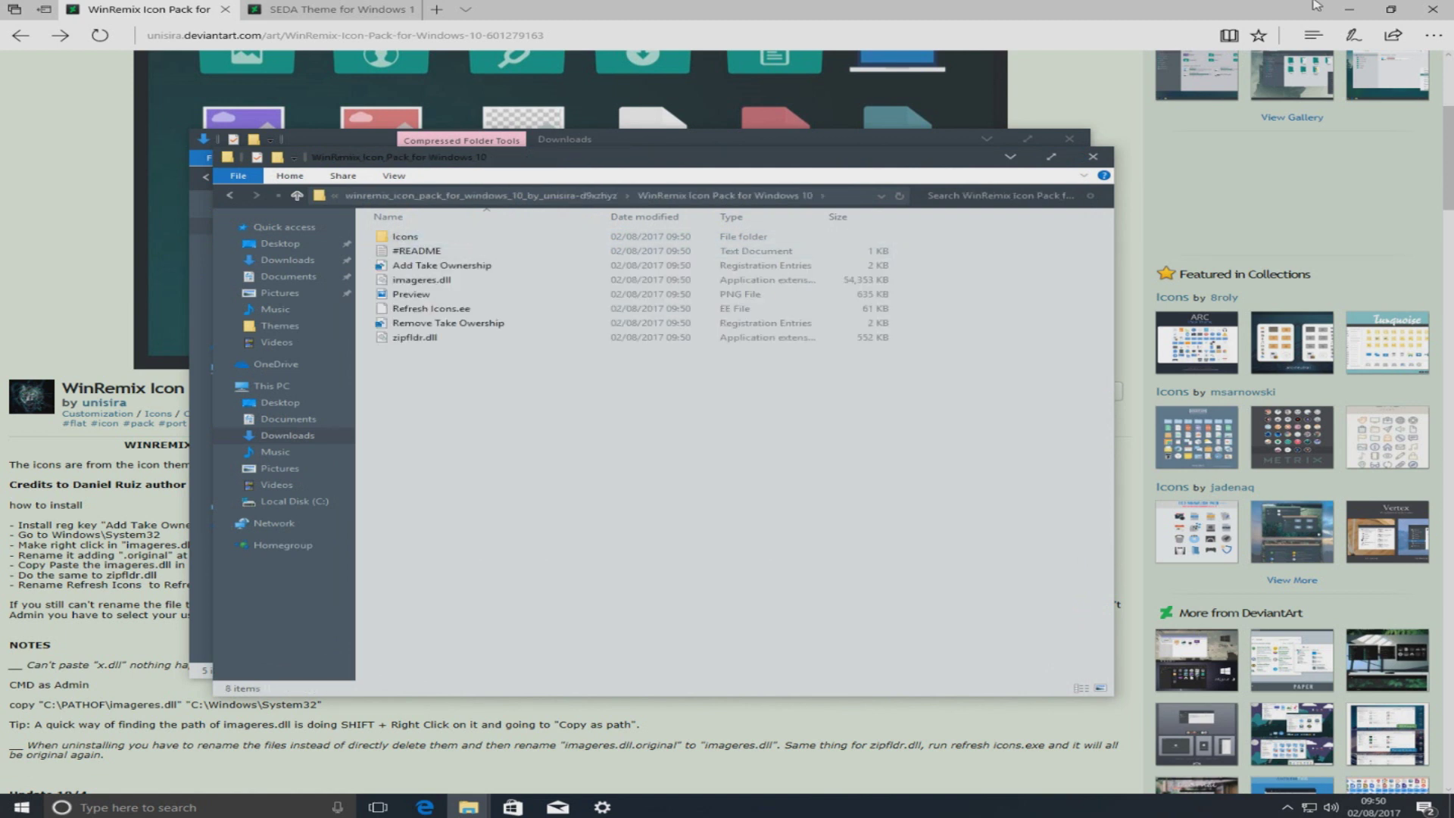
# Step: Minimize Edge, close the older Downloads and 15-item windows, and maximize the extracted folder
pyautogui.click(1354, 11)
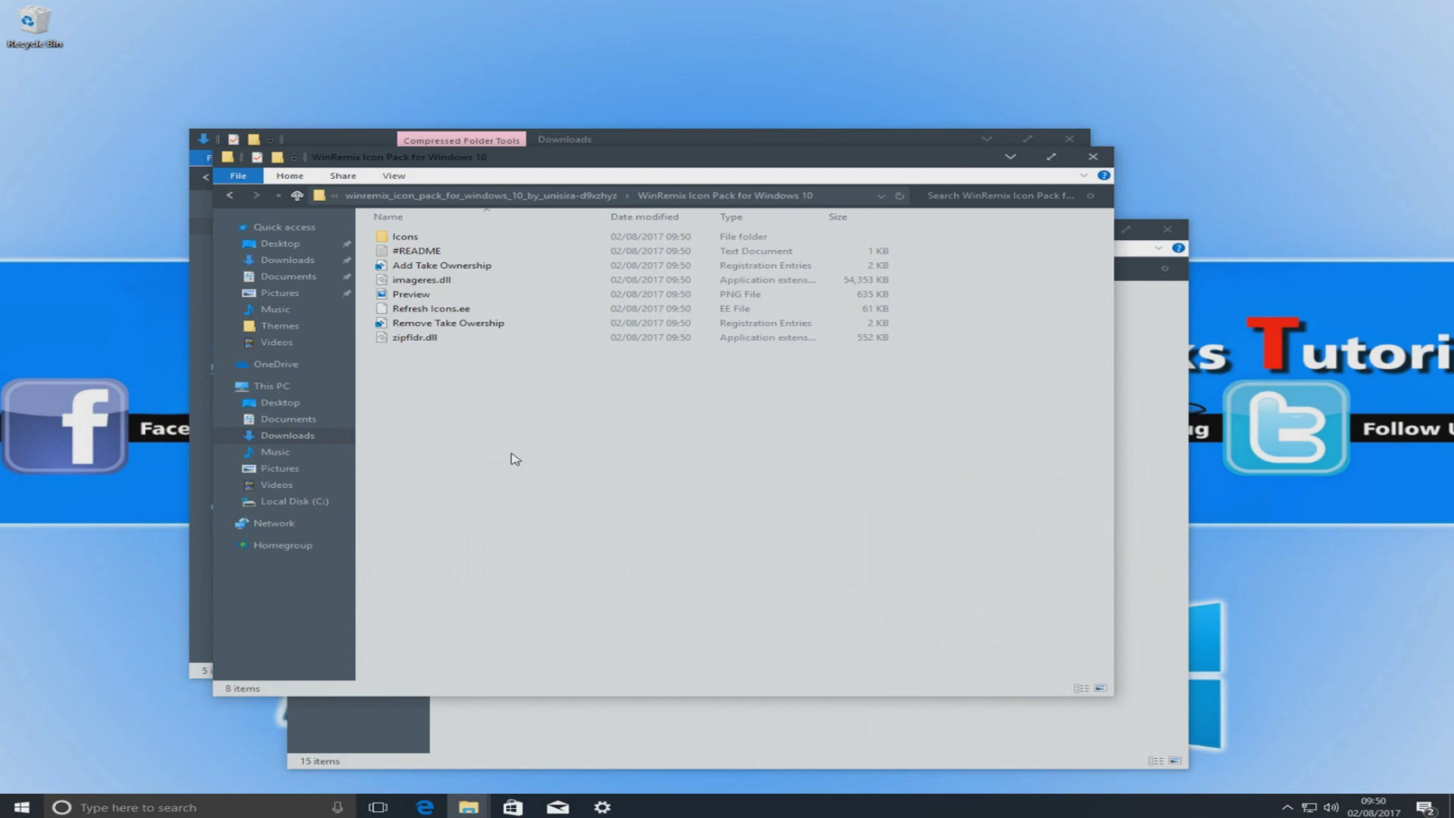
pyautogui.click(1069, 139)
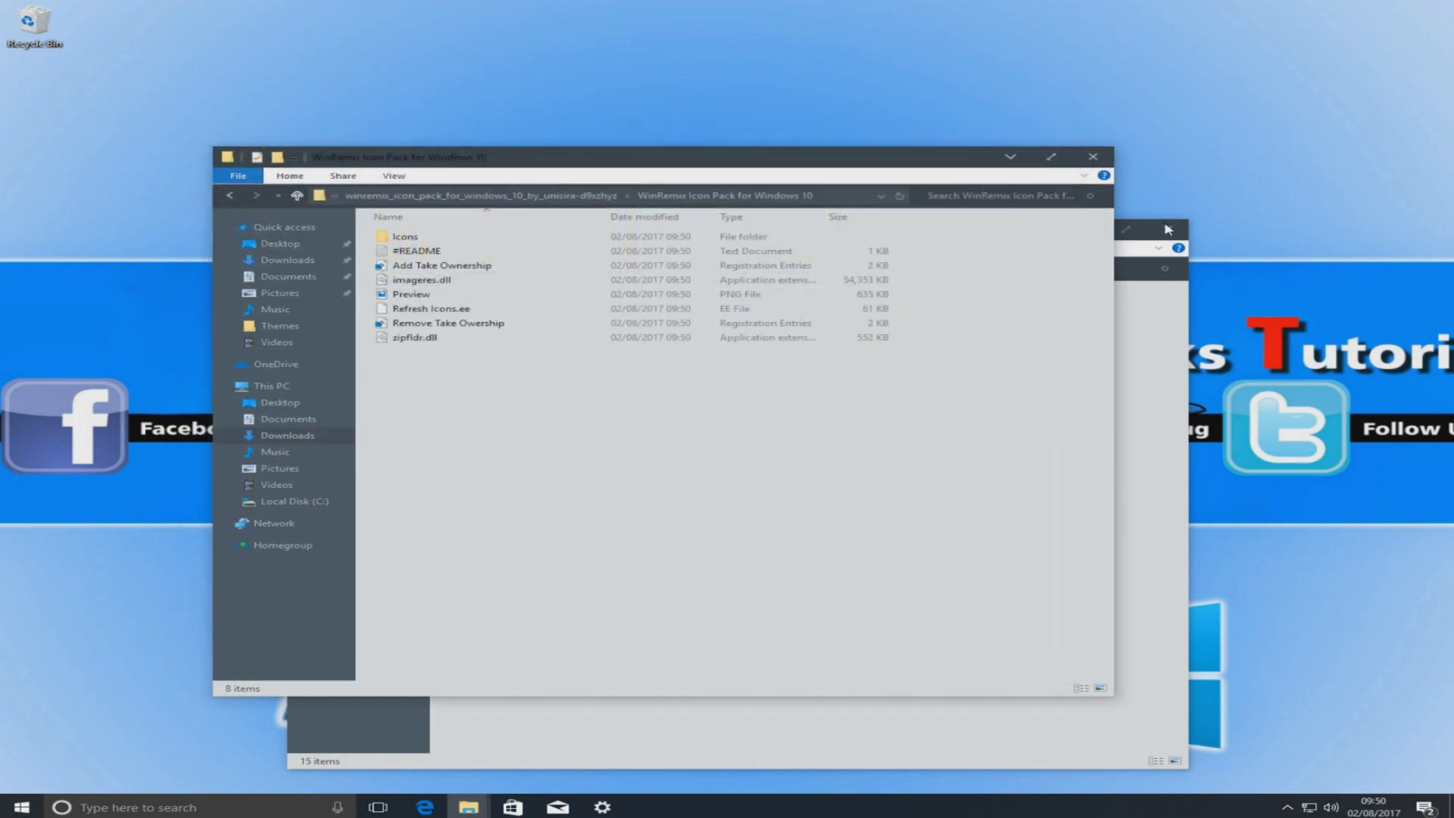
pyautogui.click(1168, 230)
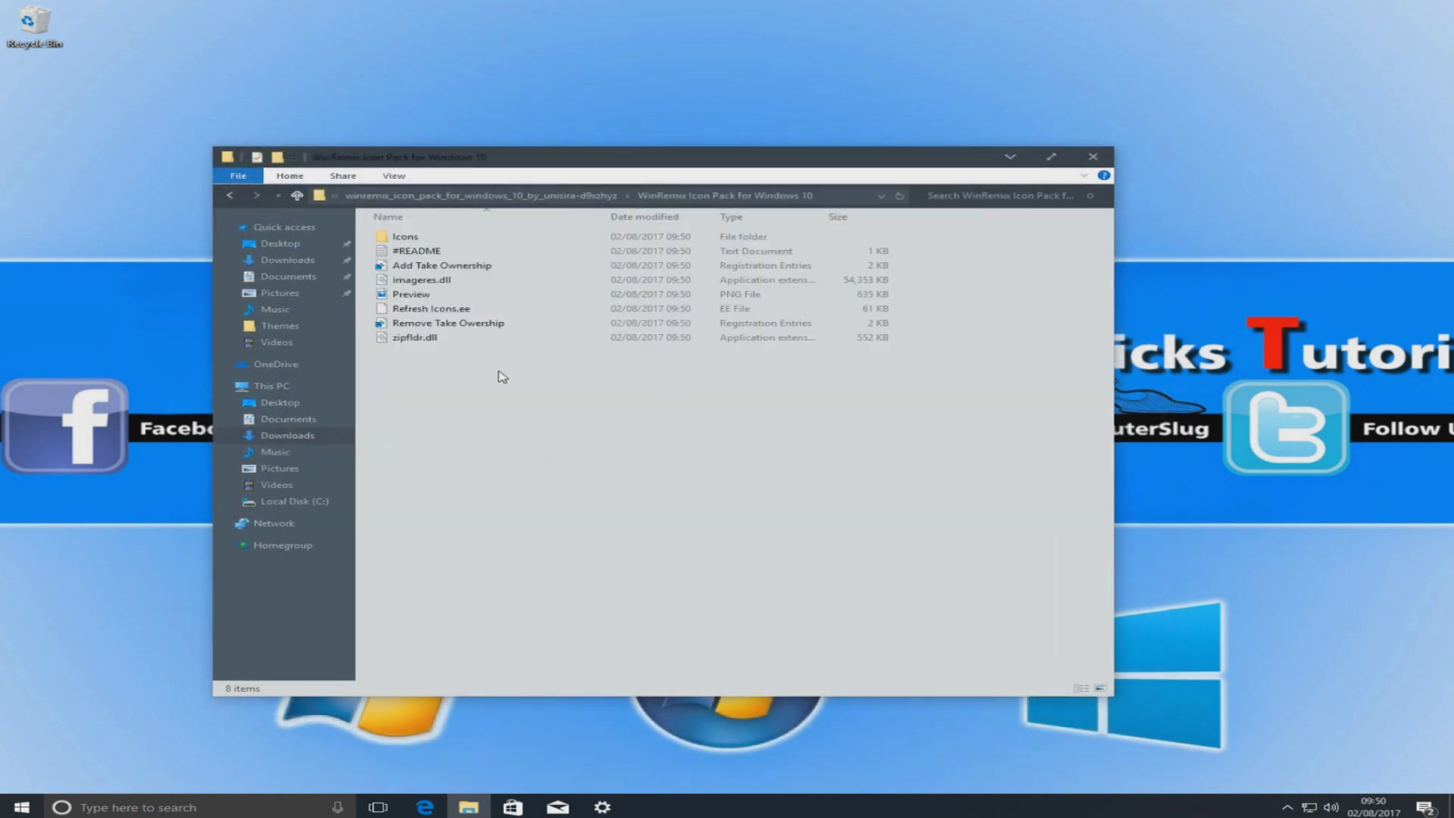
pyautogui.click(1057, 159)
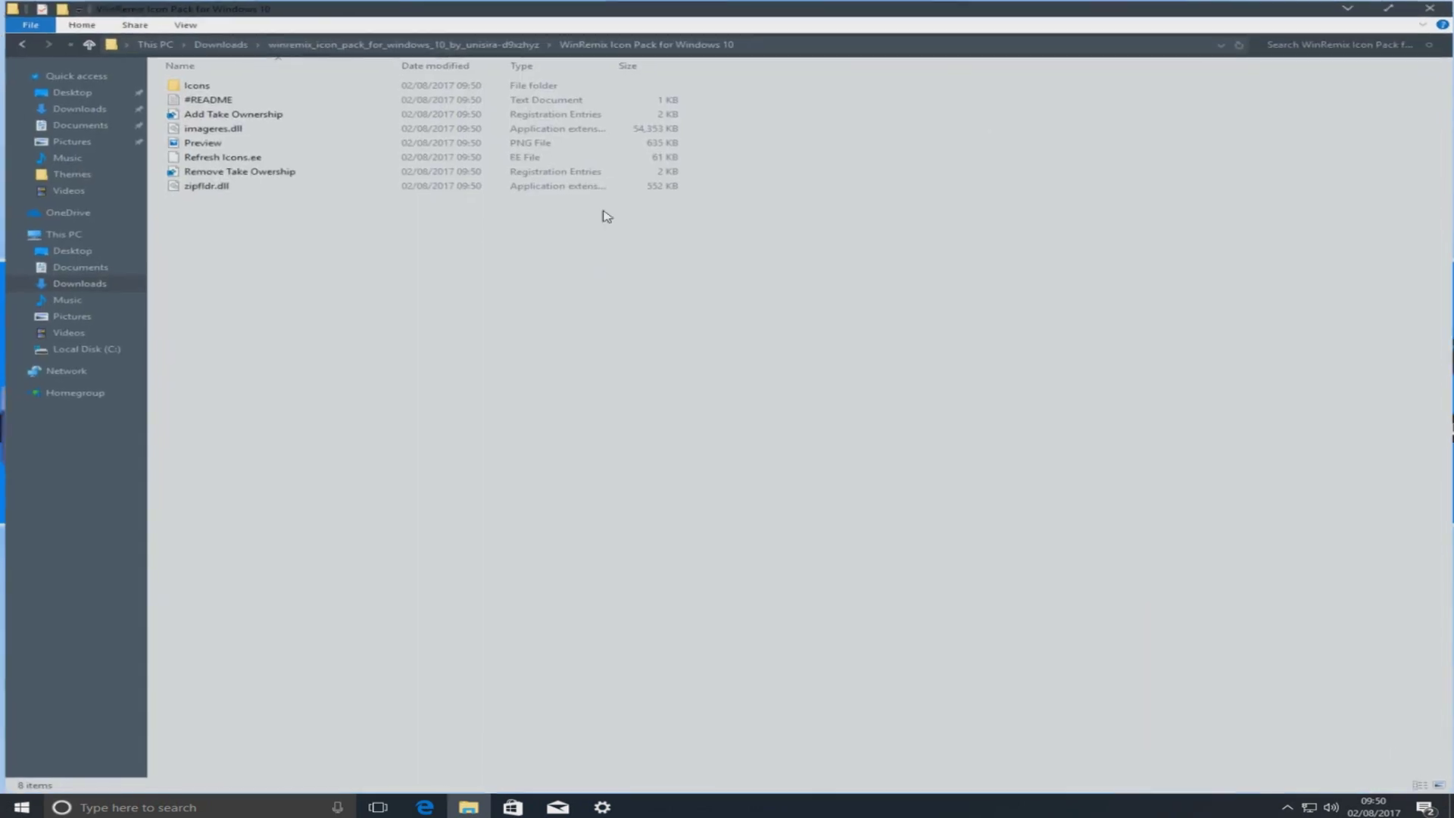
# Step: Show the folder's files as extra large icons
pyautogui.rightClick(218, 271)
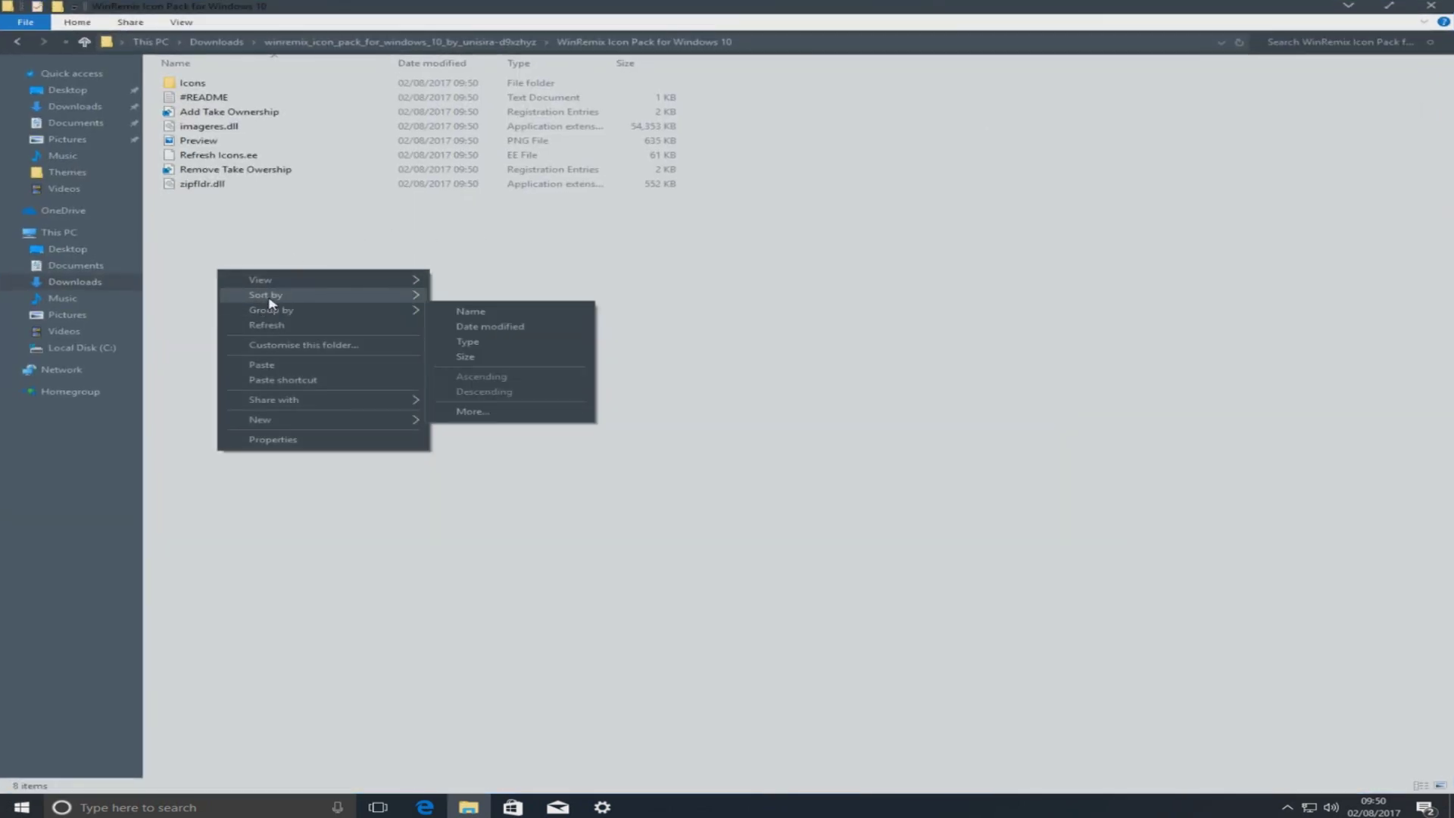
pyautogui.moveTo(261, 281)
pyautogui.click(502, 302)
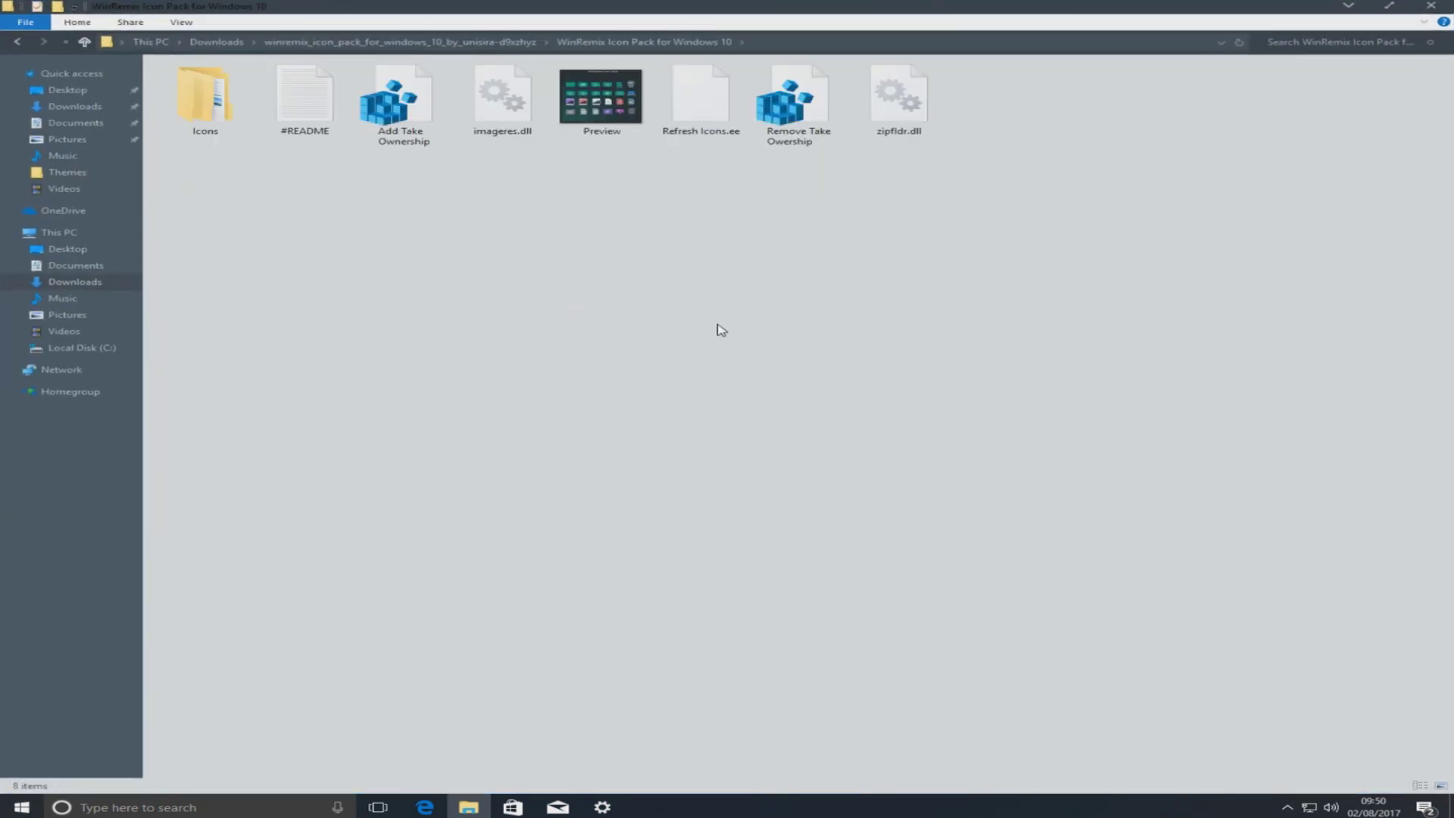
pyautogui.rightClick(412, 297)
pyautogui.moveTo(523, 313)
pyautogui.click(714, 309)
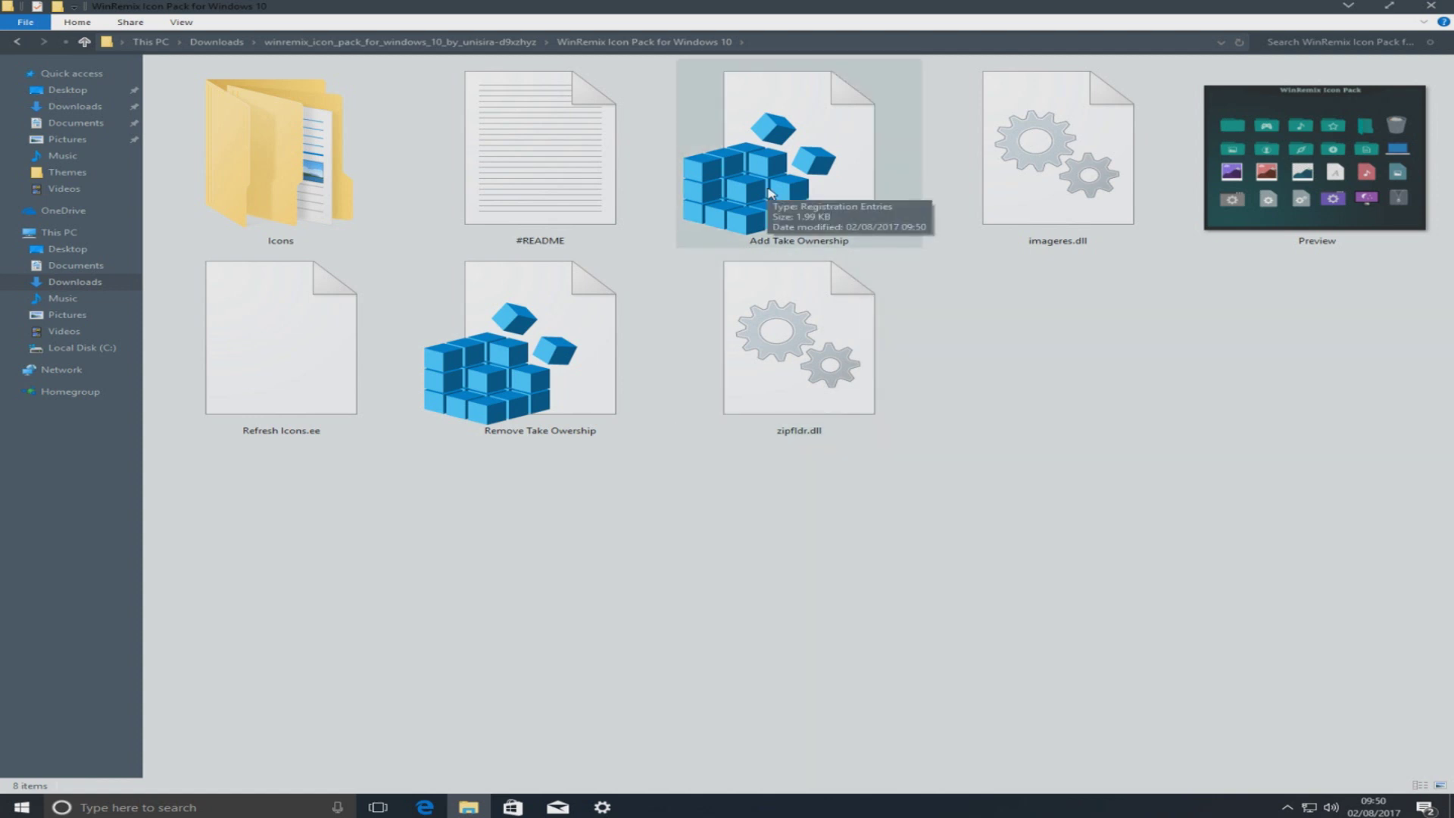
# Step: Merge Add Take Ownership.reg into the registry, approving the security, UAC and Registry Editor prompts
pyautogui.doubleClick(816, 194)
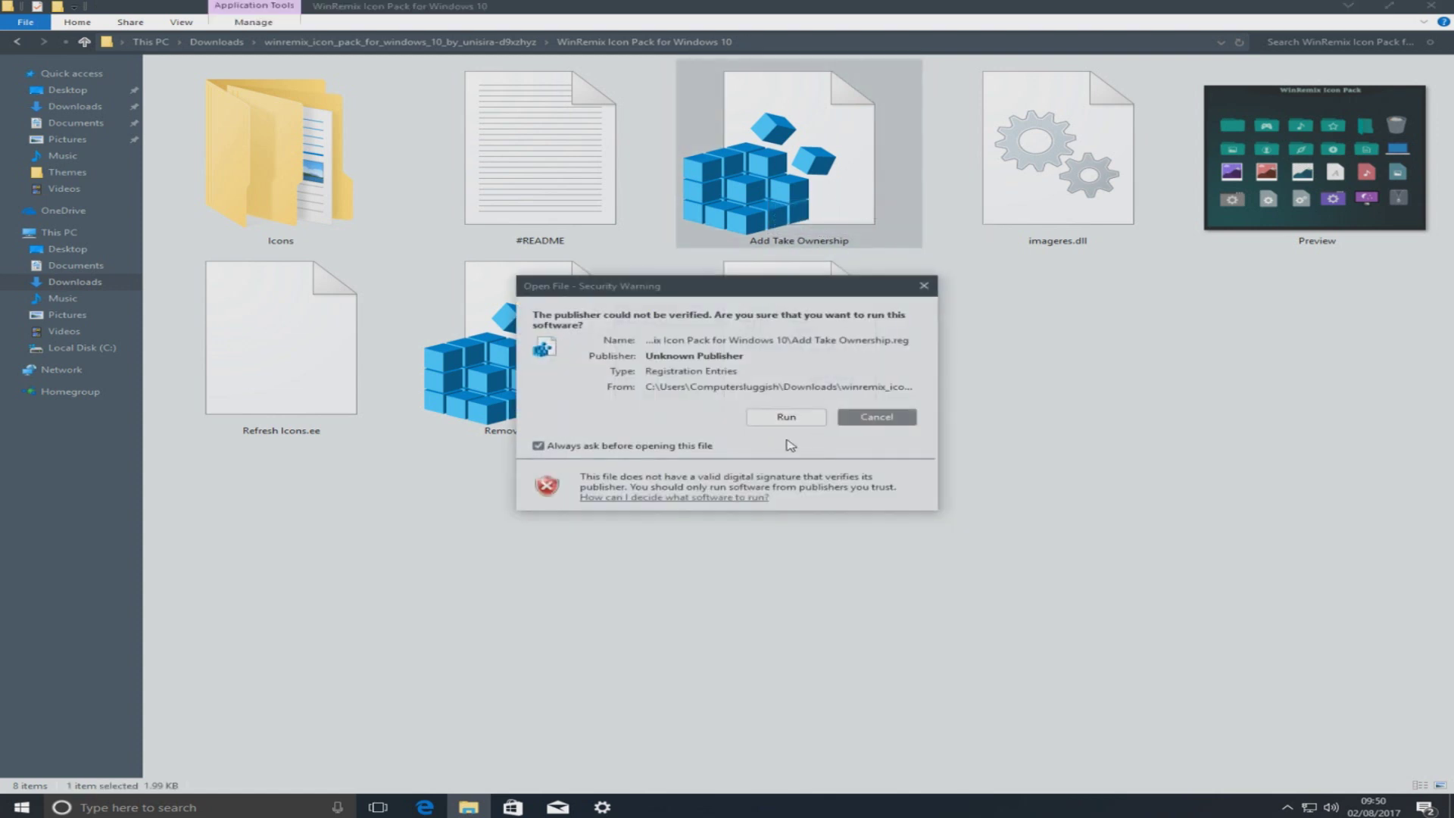
pyautogui.click(785, 418)
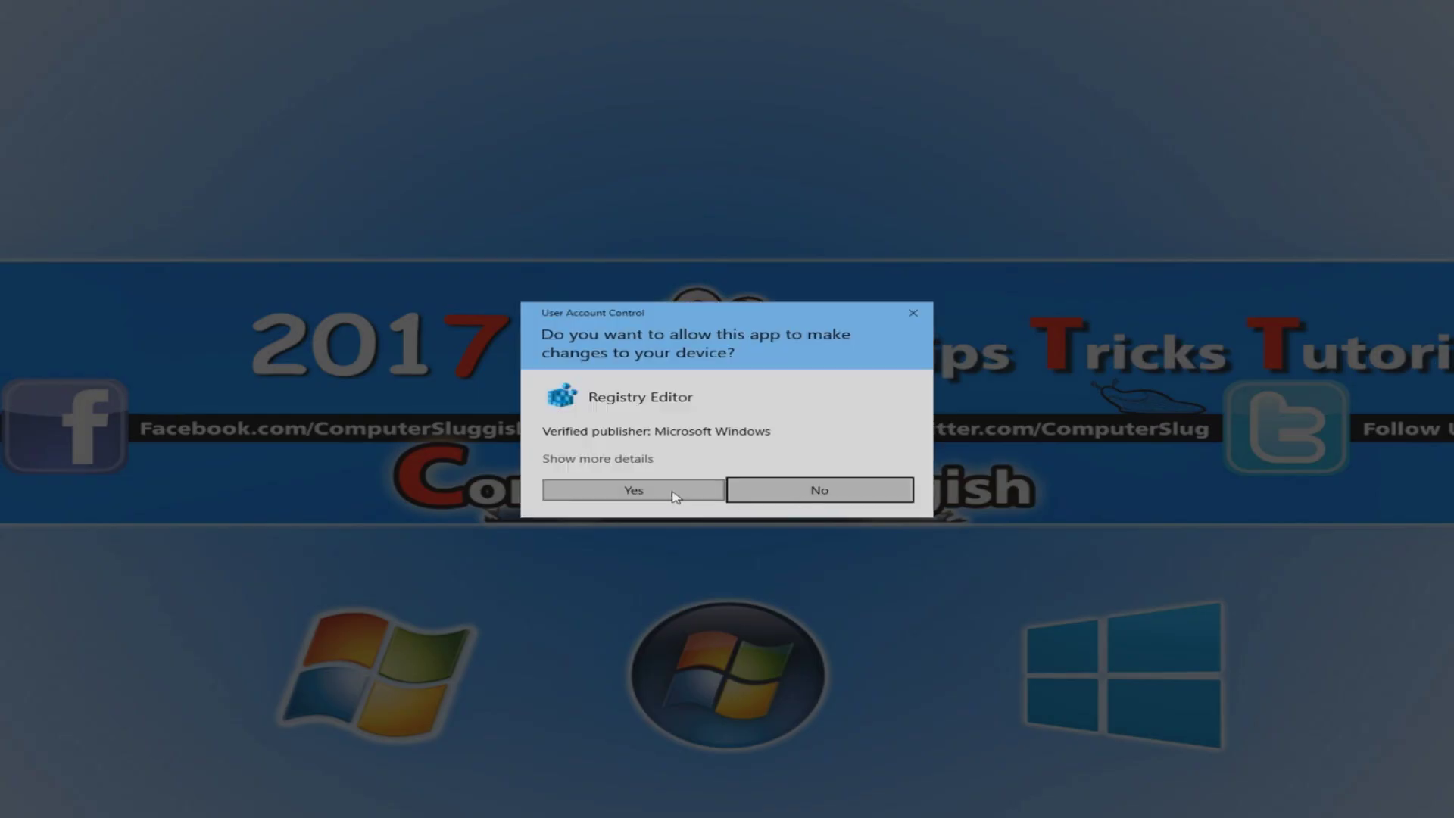
pyautogui.click(682, 494)
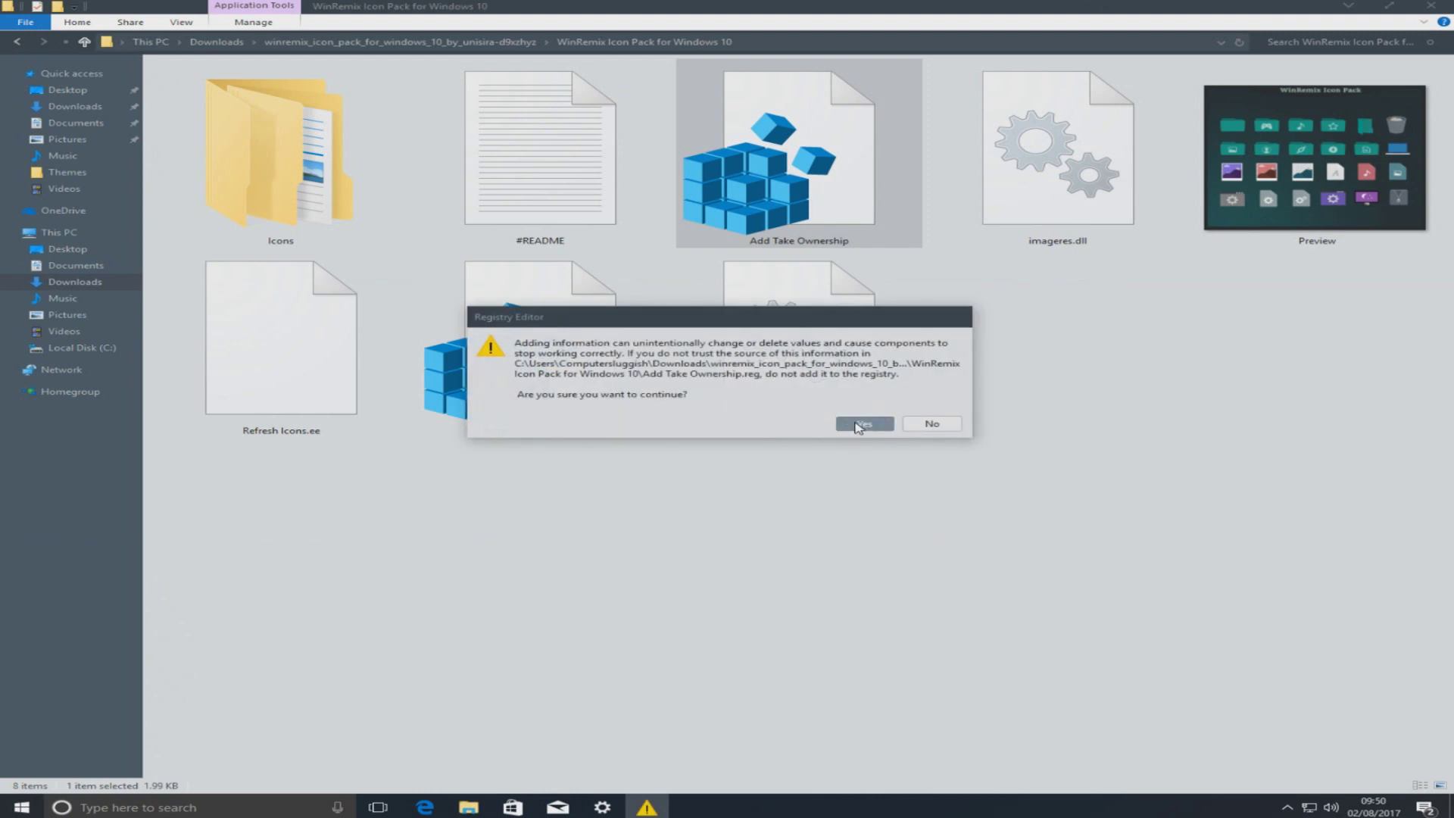
pyautogui.click(857, 427)
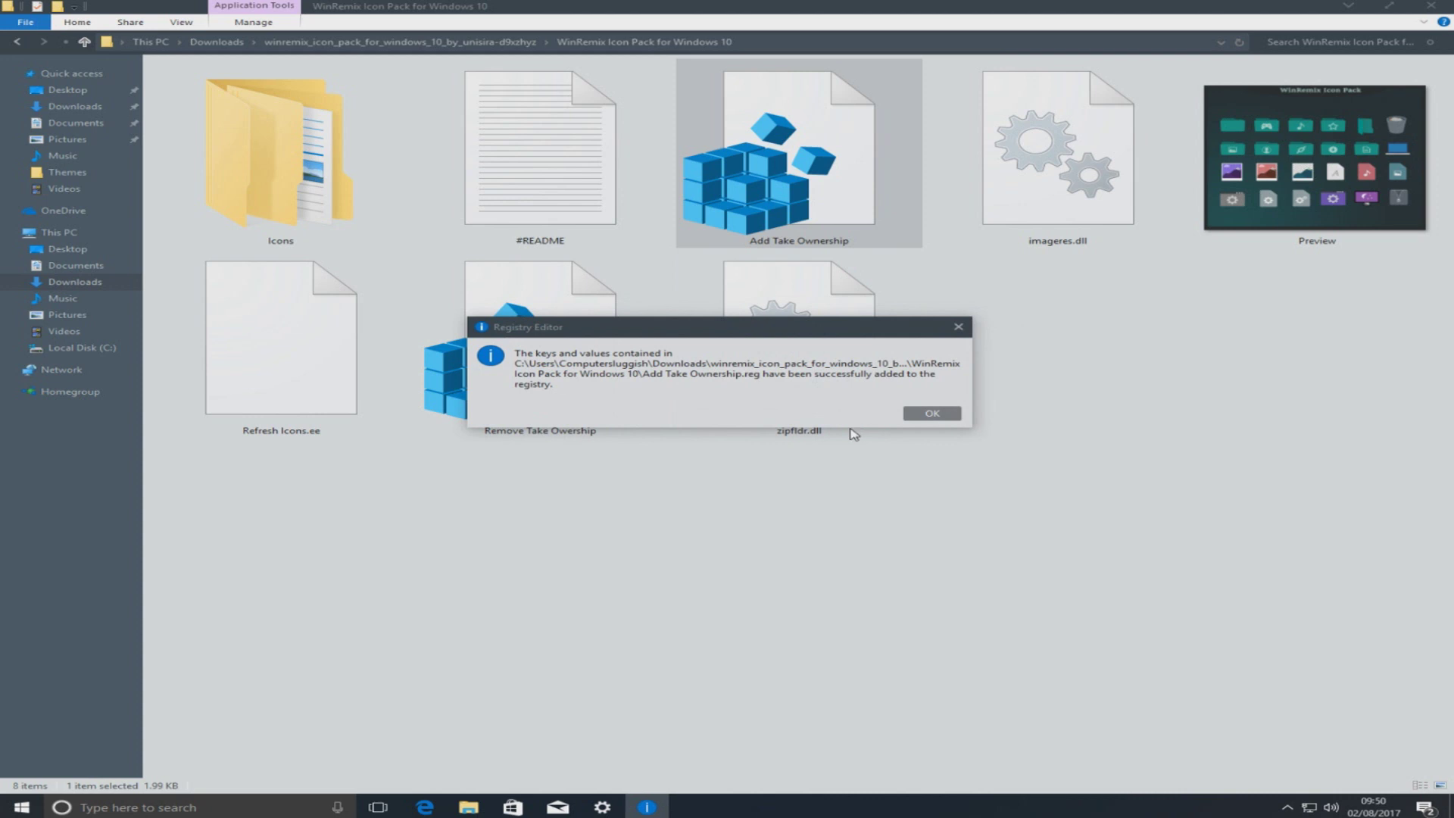
pyautogui.click(932, 413)
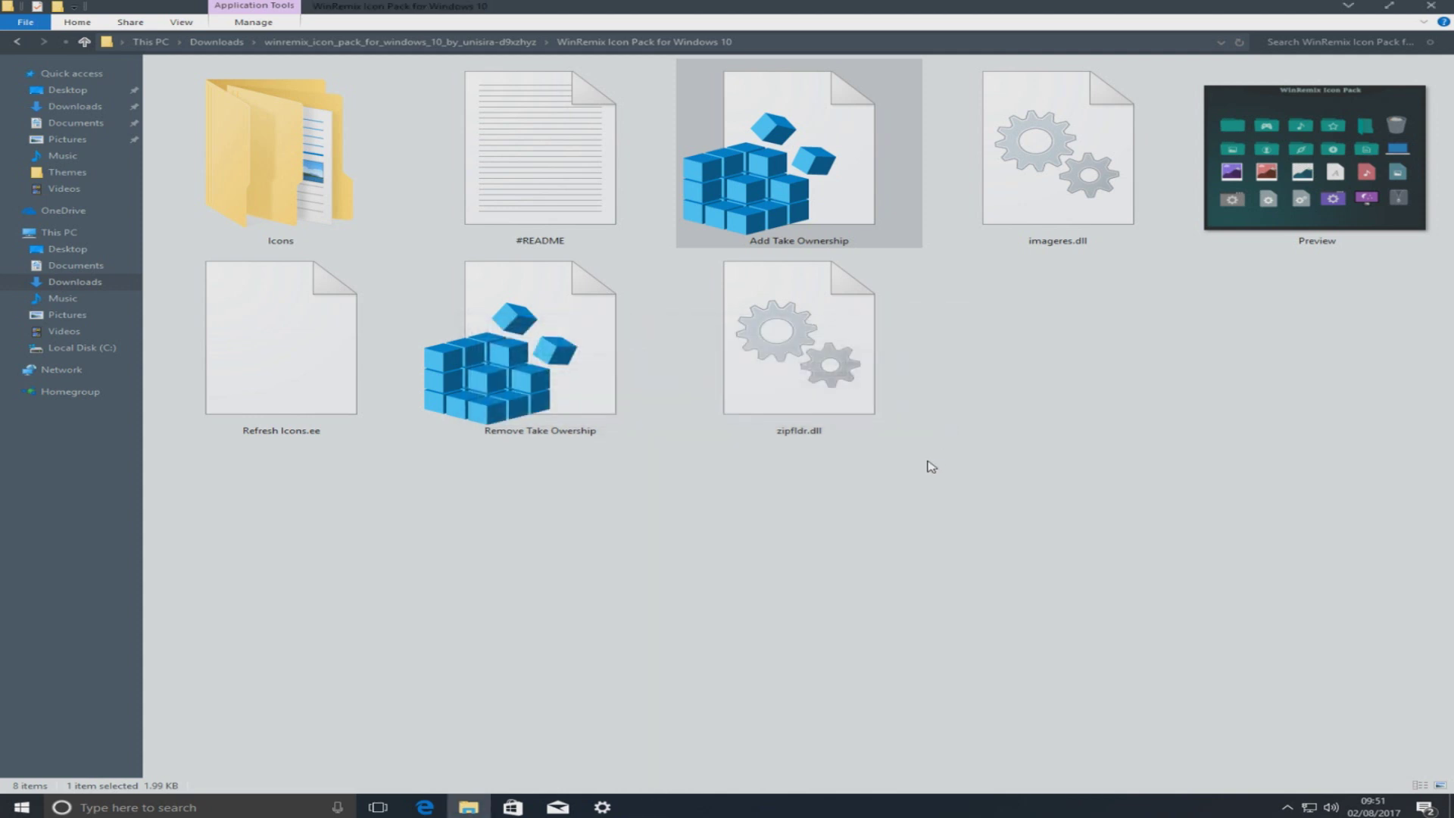
pyautogui.click(883, 610)
pyautogui.moveTo(603, 529); pyautogui.dragTo(536, 561)
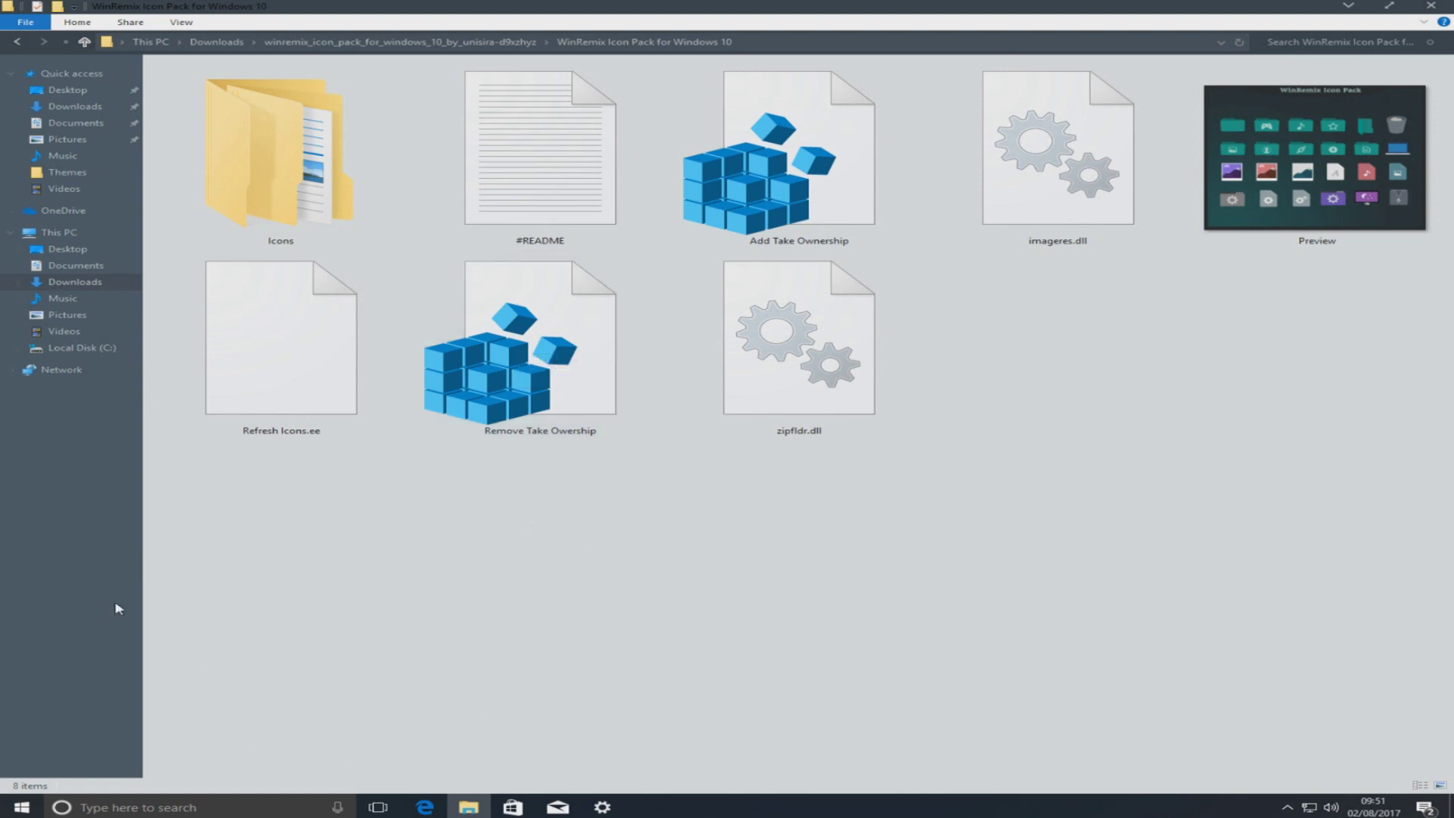
# Step: Launch a new File Explorer window from the Start button's system menu
pyautogui.click(23, 808)
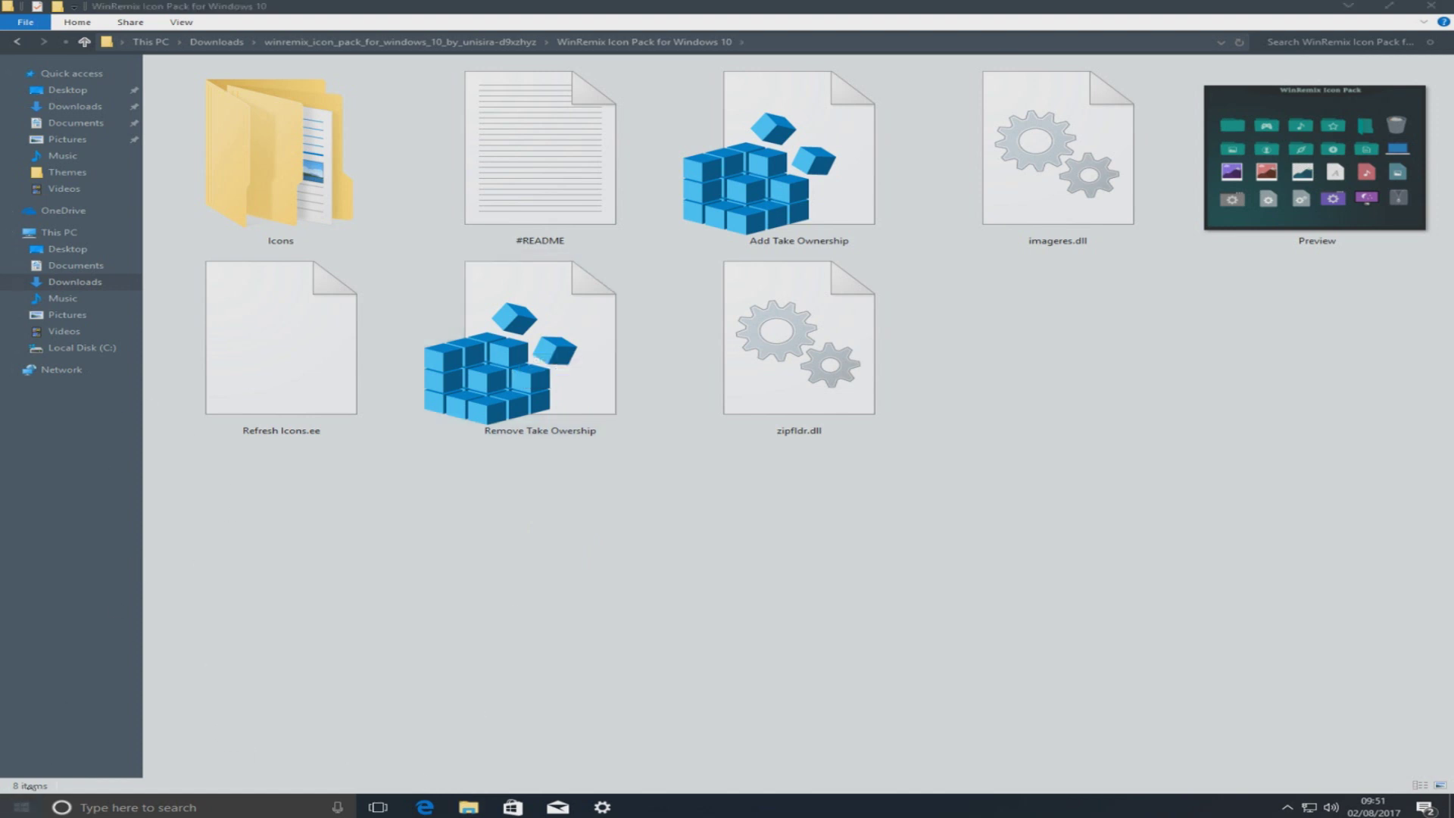
pyautogui.click(555, 561)
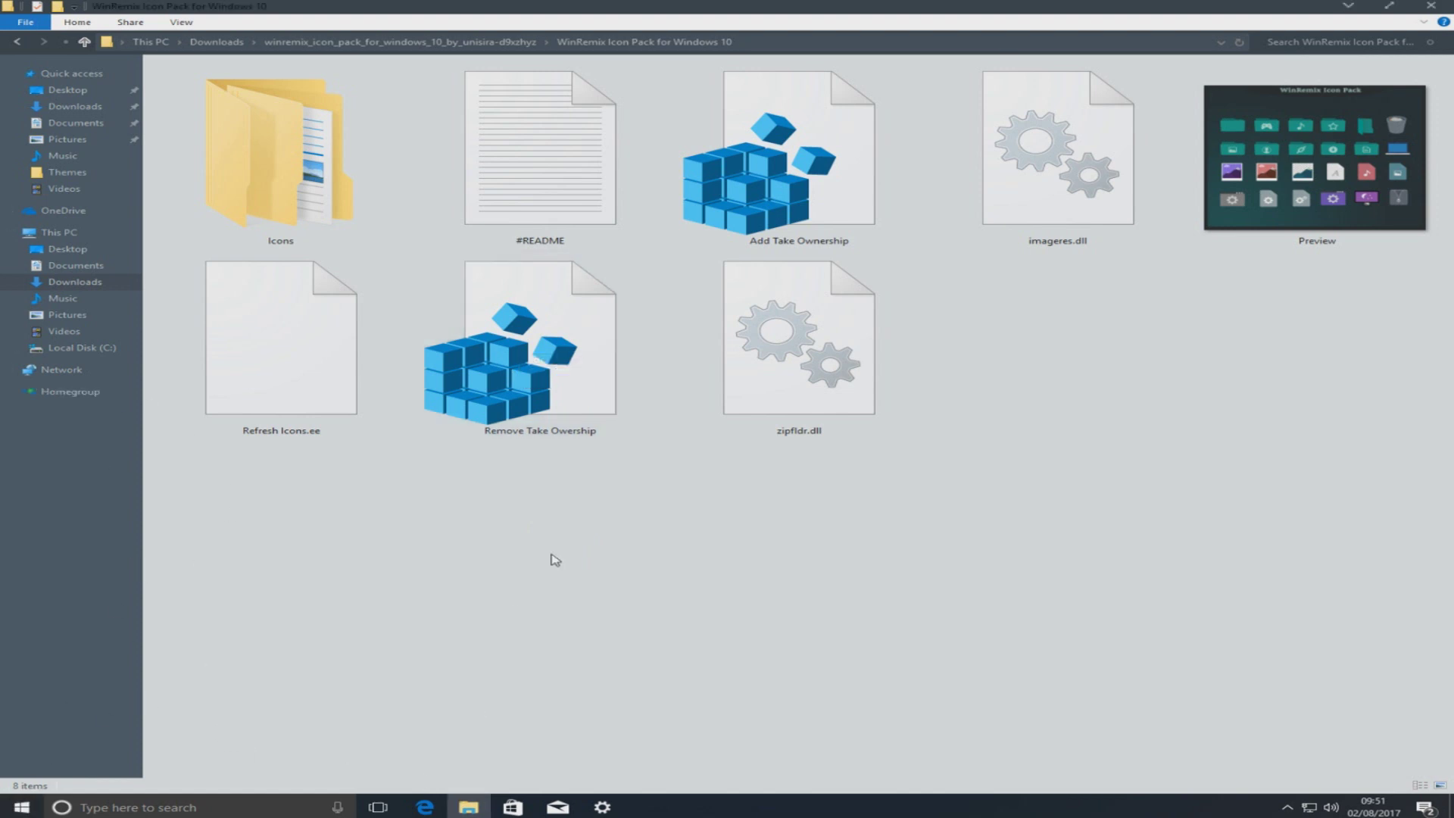
pyautogui.rightClick(11, 815)
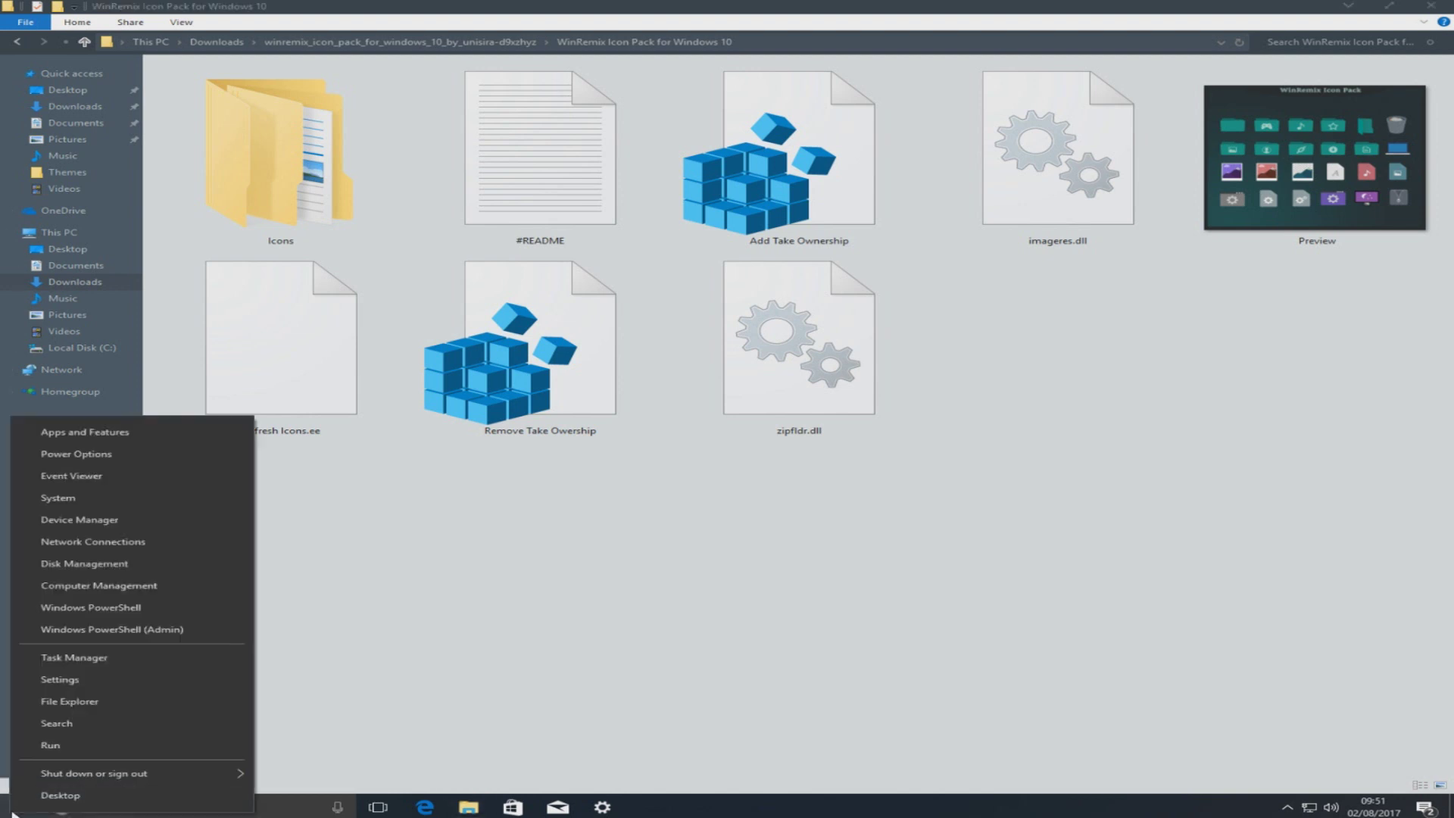
pyautogui.click(85, 709)
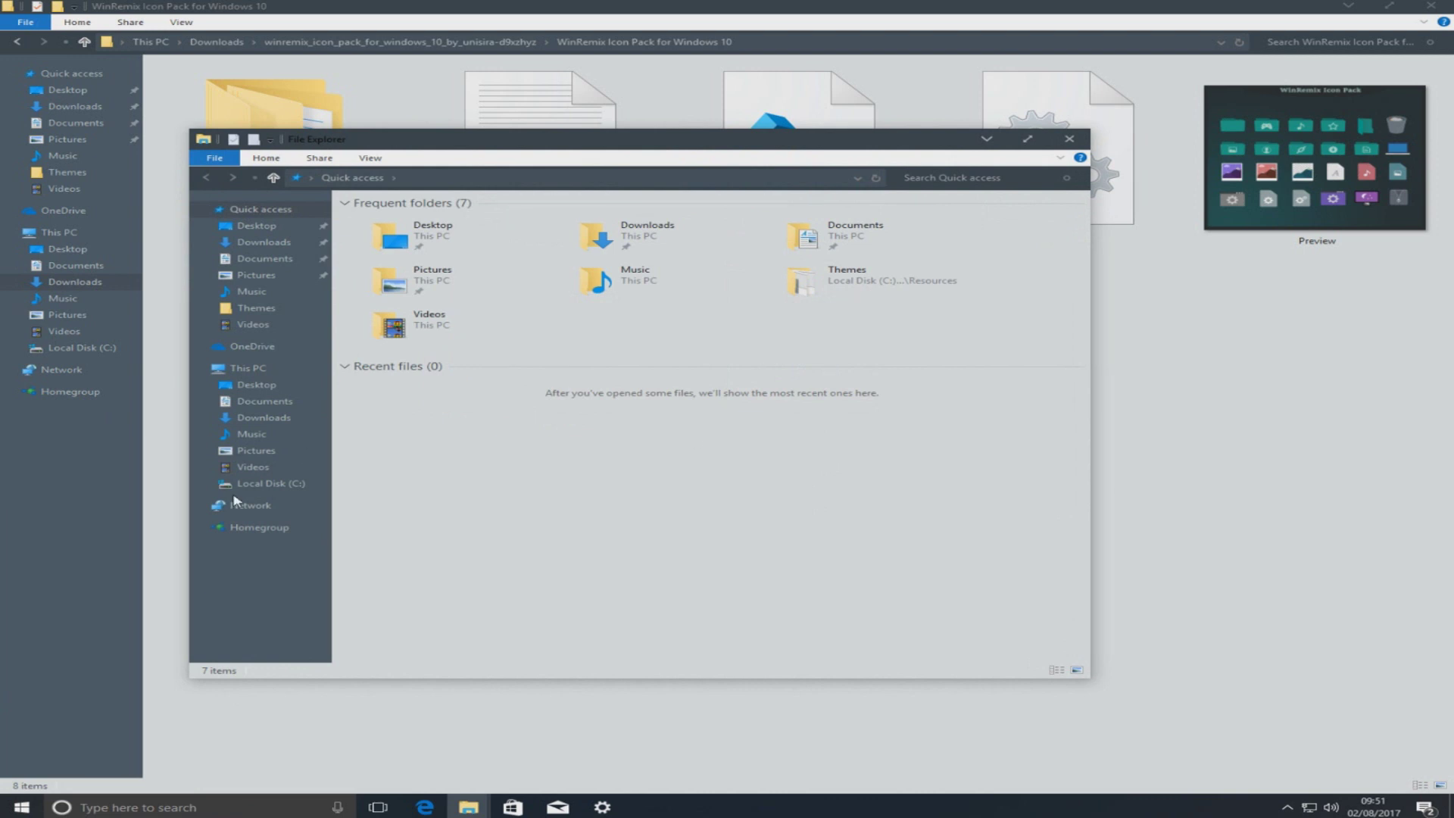
# Step: Navigate through This PC, Local Disk (C:) and Windows into the System32 folder
pyautogui.click(252, 369)
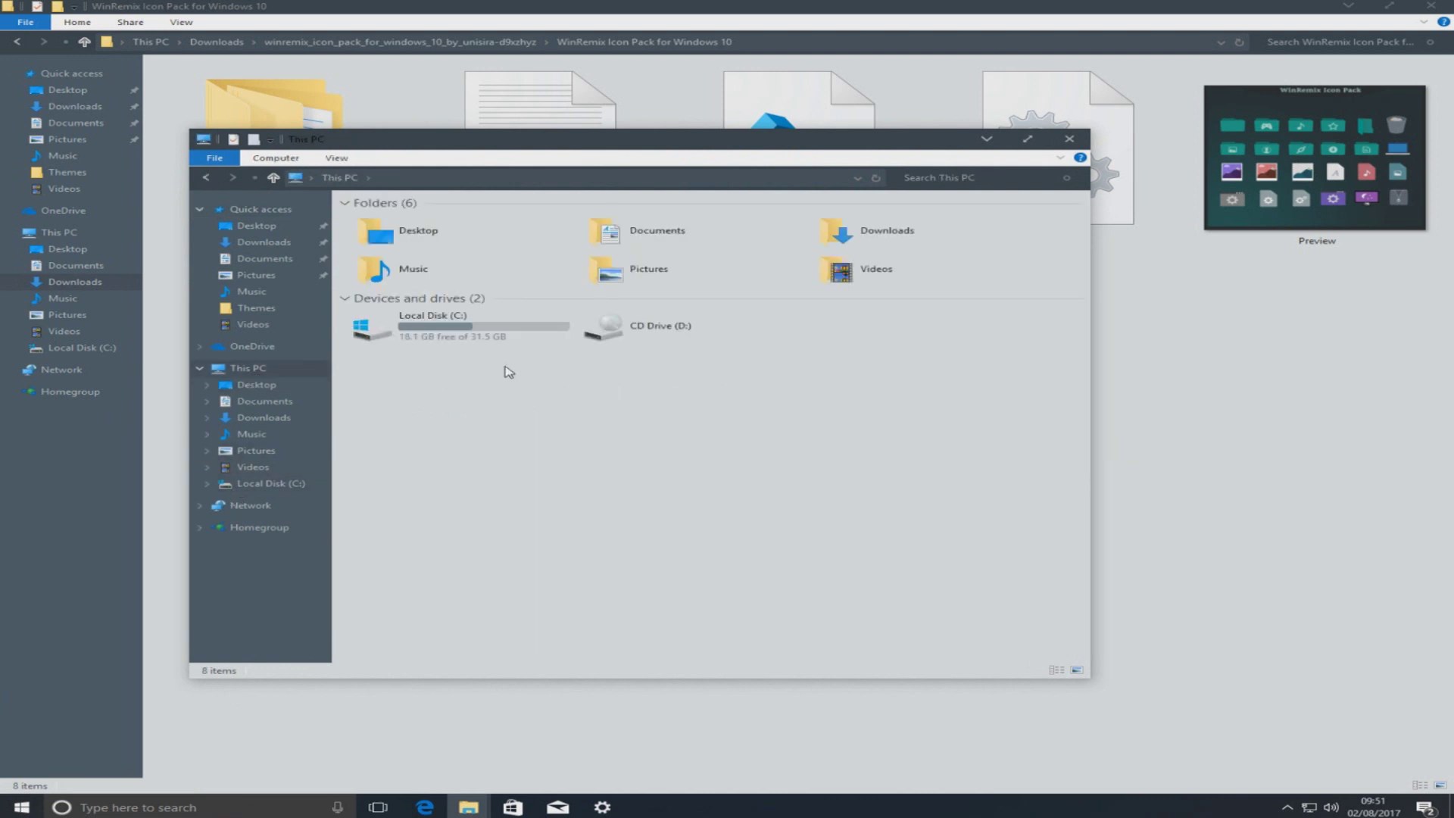
pyautogui.doubleClick(483, 333)
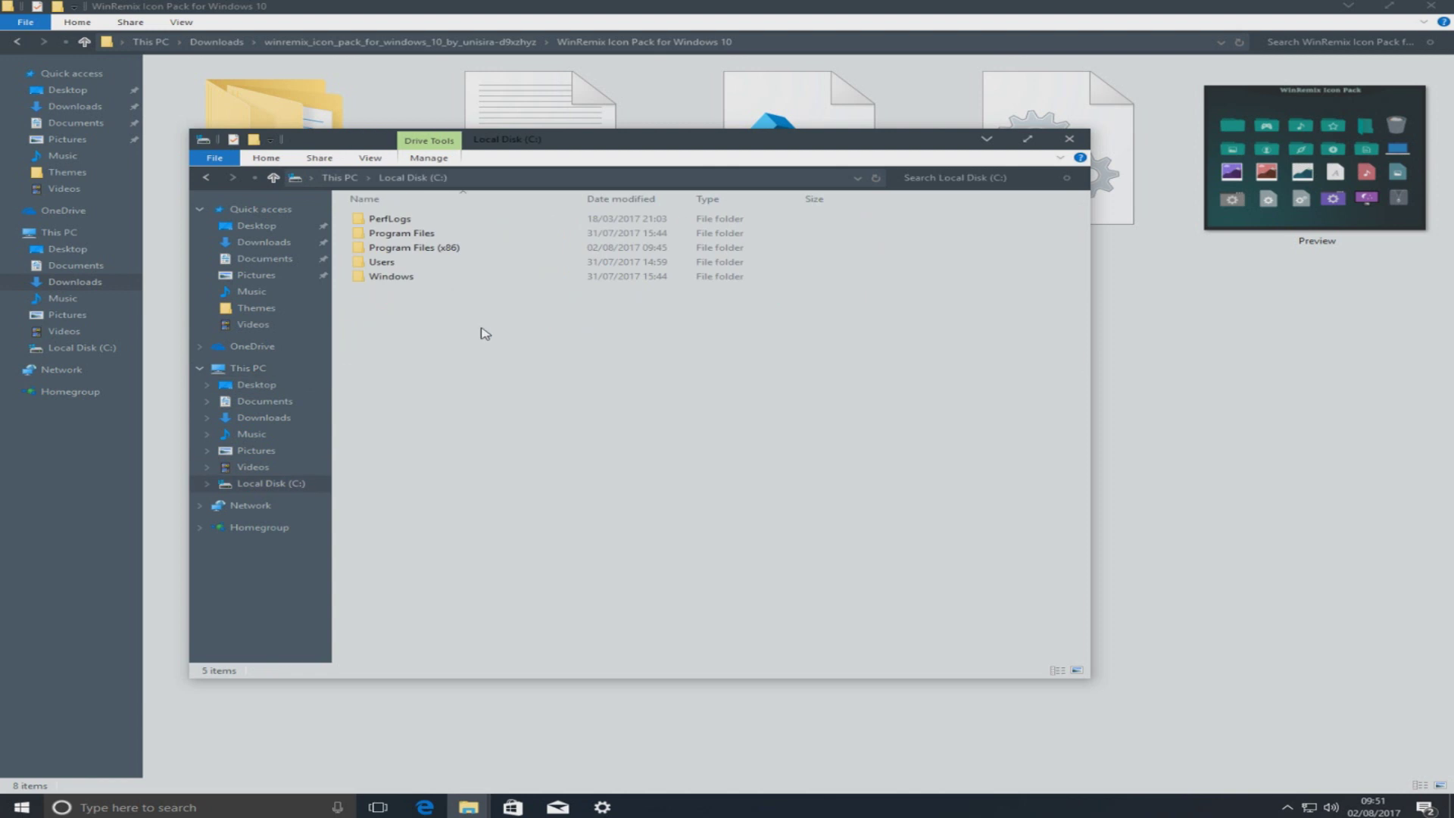
pyautogui.doubleClick(435, 278)
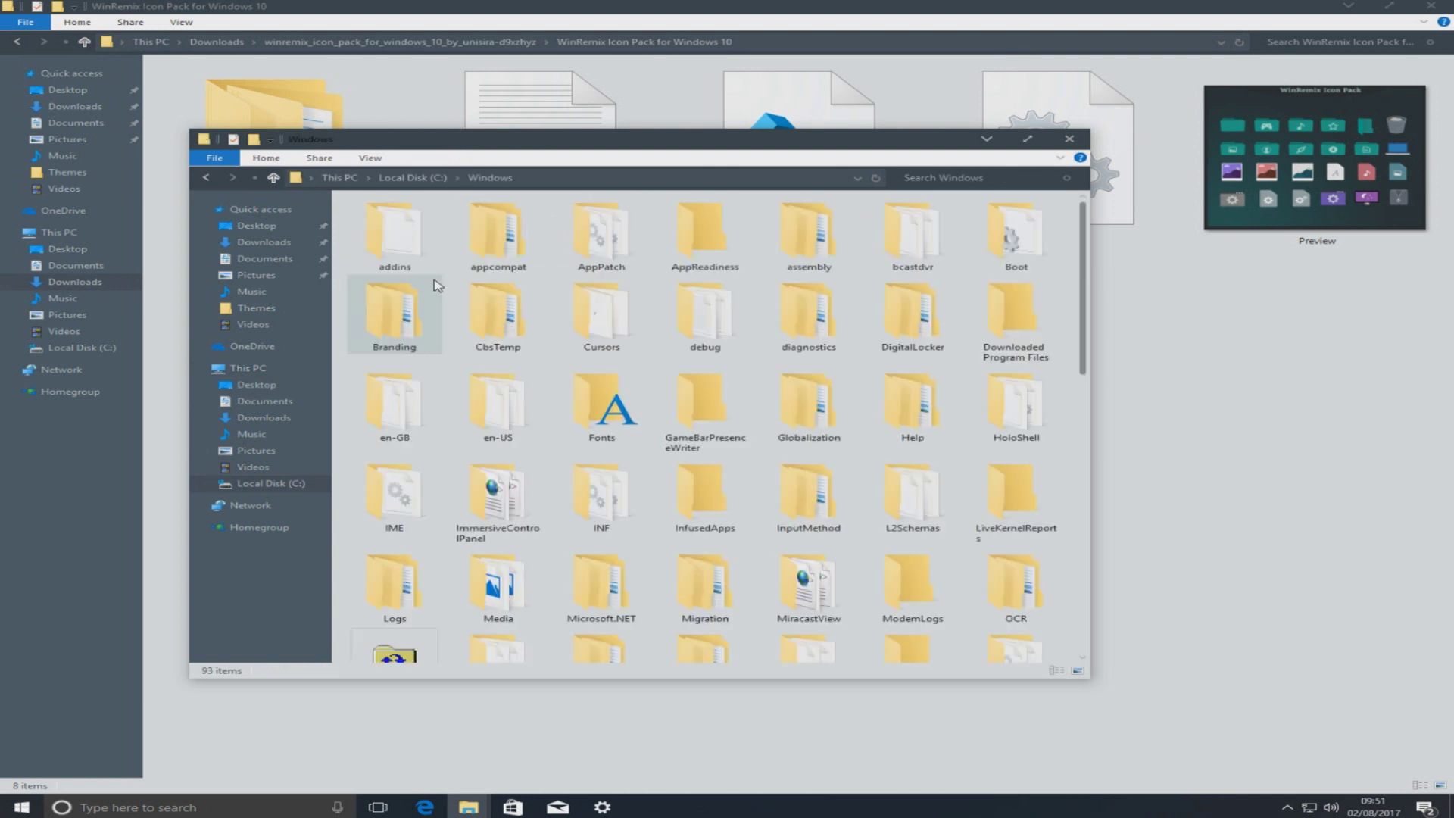
pyautogui.scroll(-10, 871, 531)
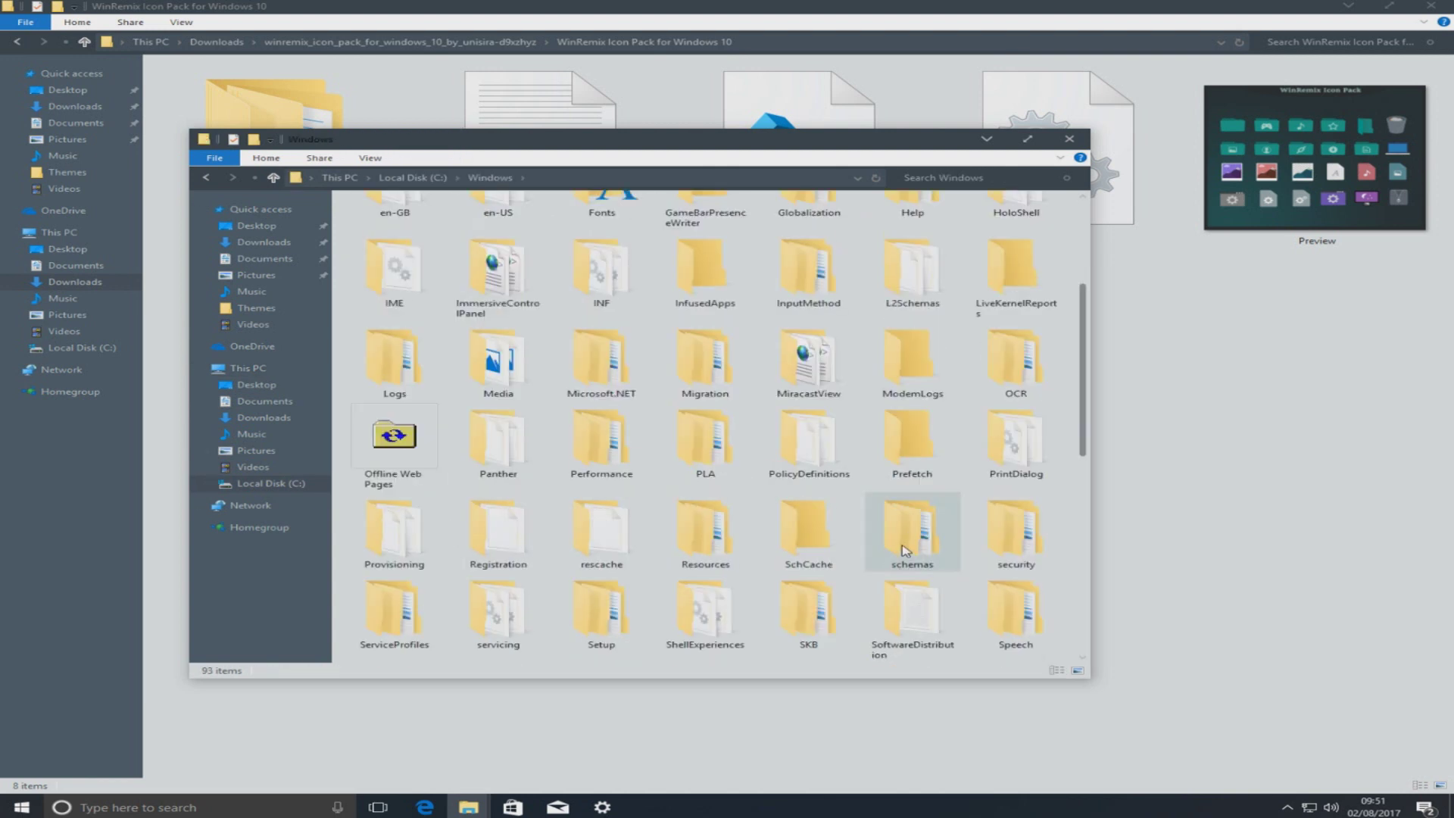
pyautogui.scroll(2, 850, 547)
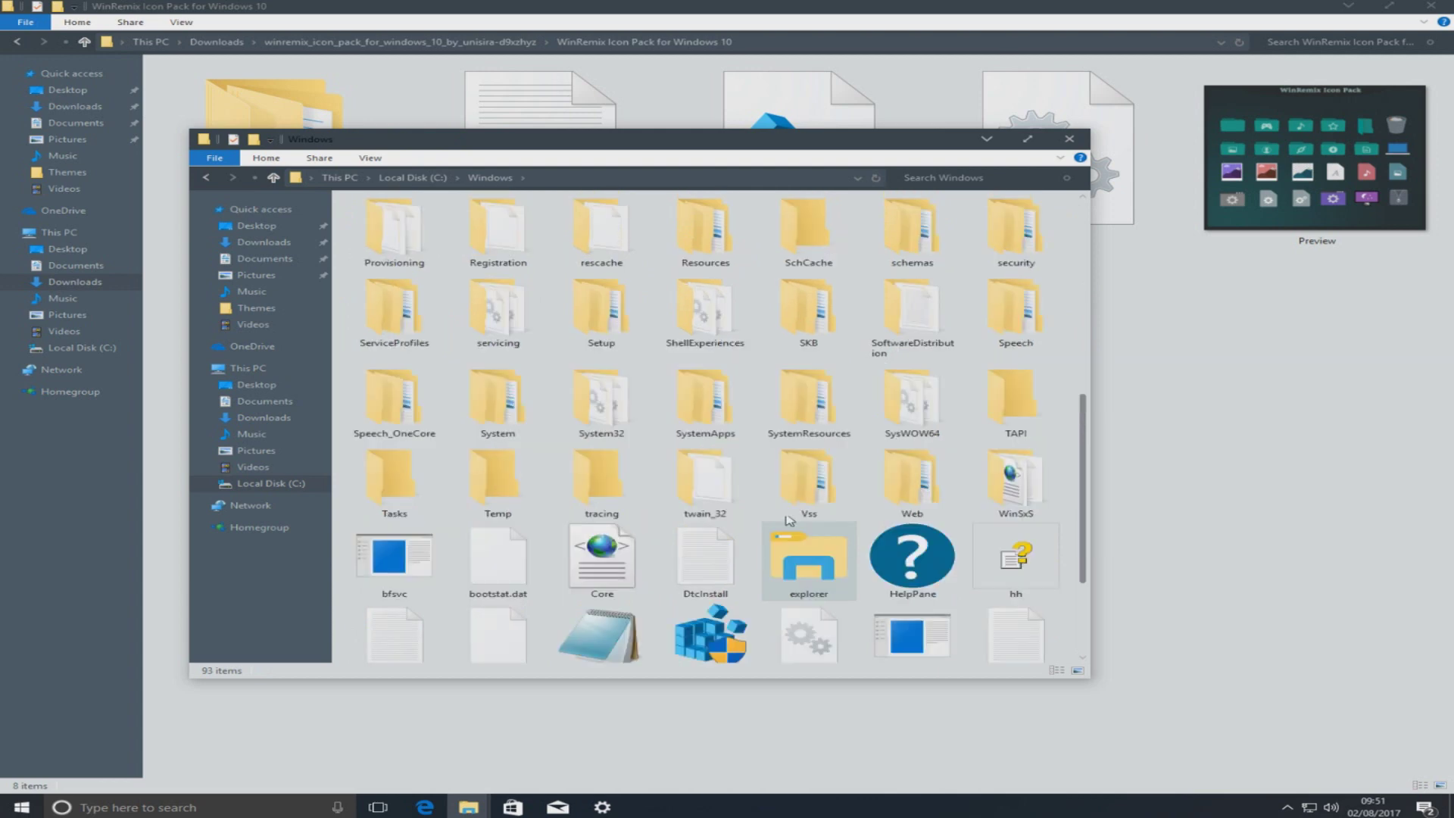
pyautogui.click(607, 408)
pyautogui.doubleClick(607, 407)
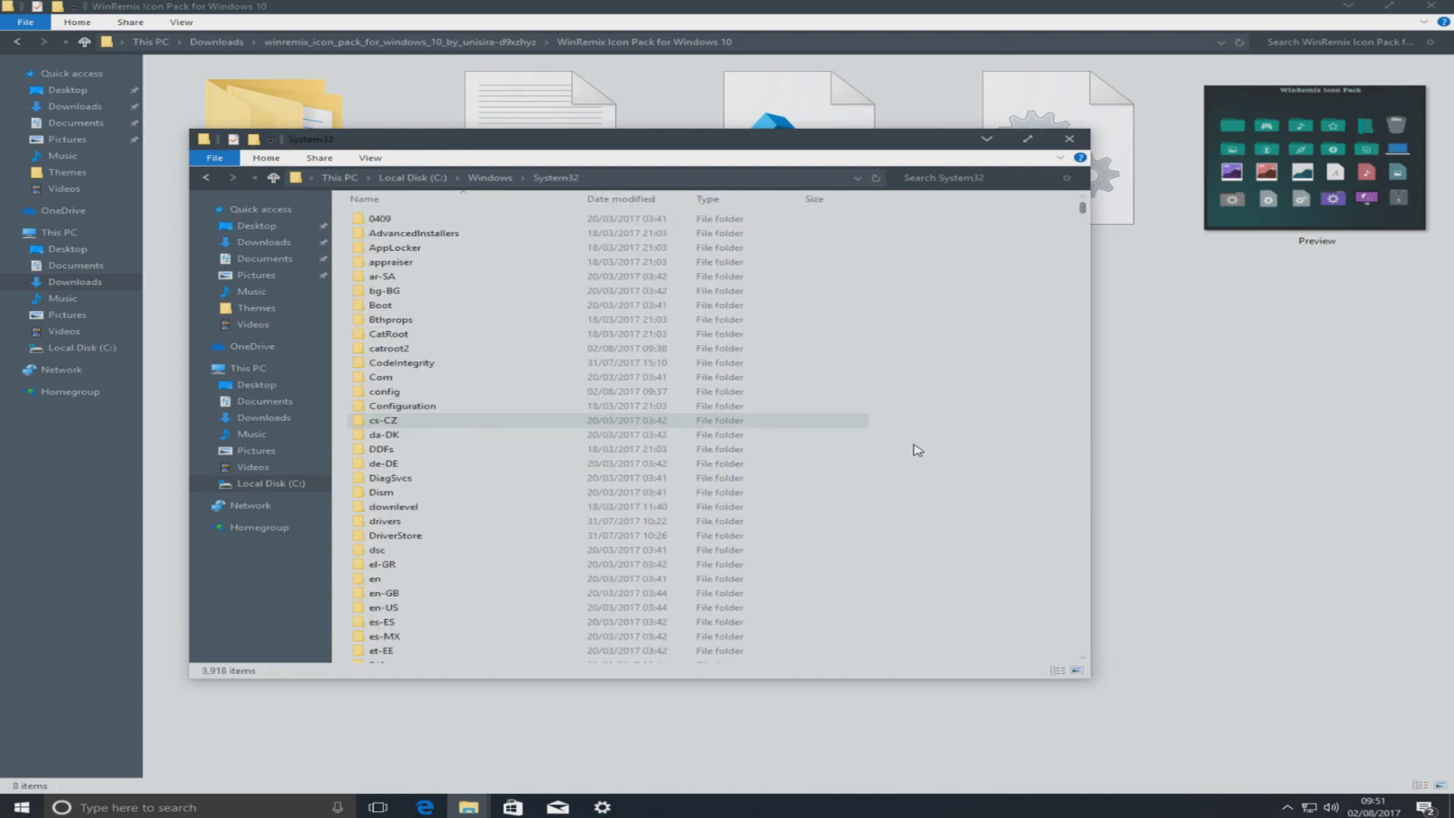
# Step: Maximize the System32 window and scroll down through its file list
pyautogui.click(1028, 139)
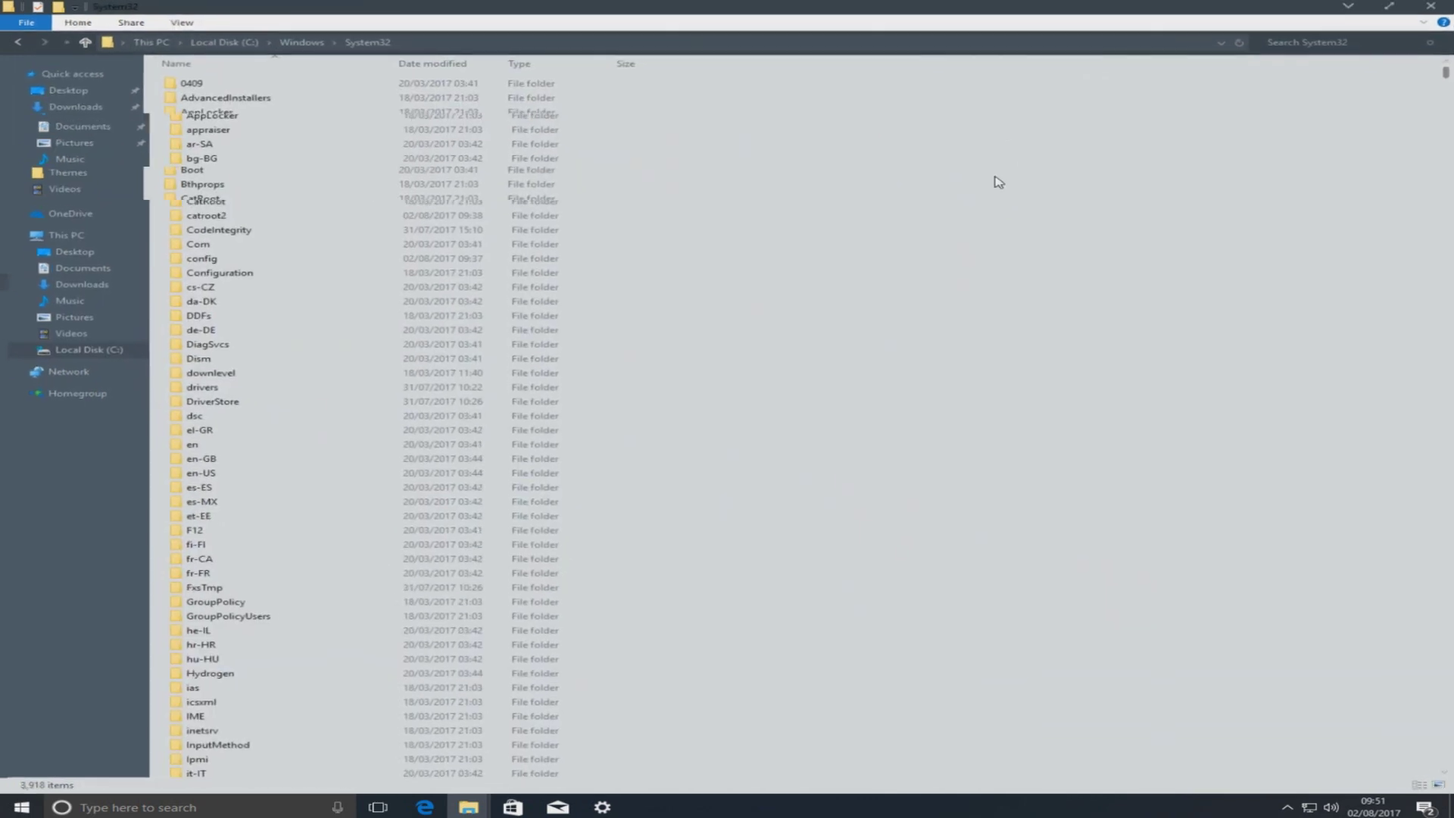
pyautogui.scroll(-2, 781, 400)
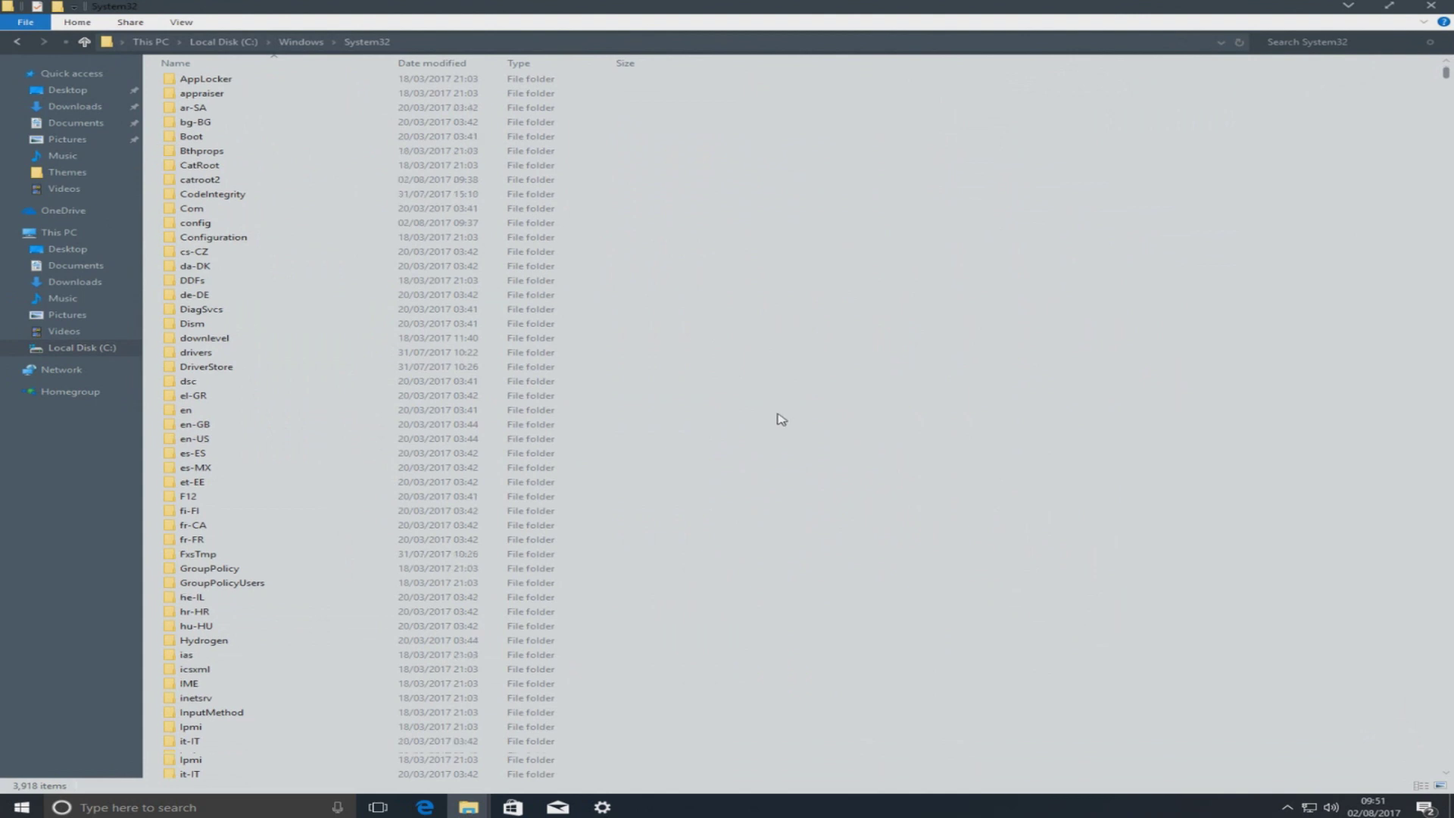
pyautogui.scroll(-2, 770, 461)
pyautogui.scroll(-13, 778, 474)
pyautogui.scroll(-20, 777, 478)
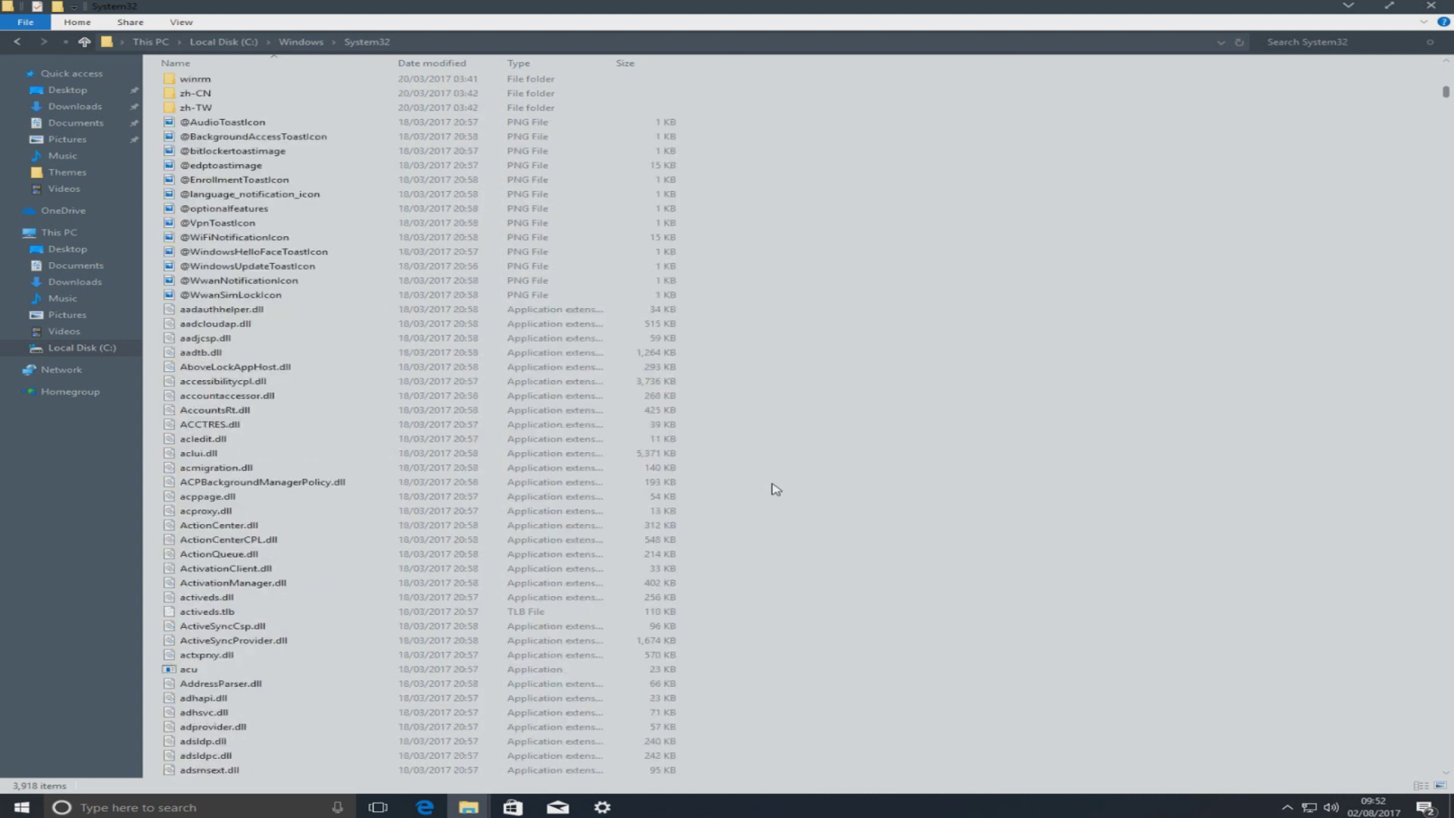
pyautogui.scroll(-20, 777, 489)
pyautogui.scroll(-20, 793, 625)
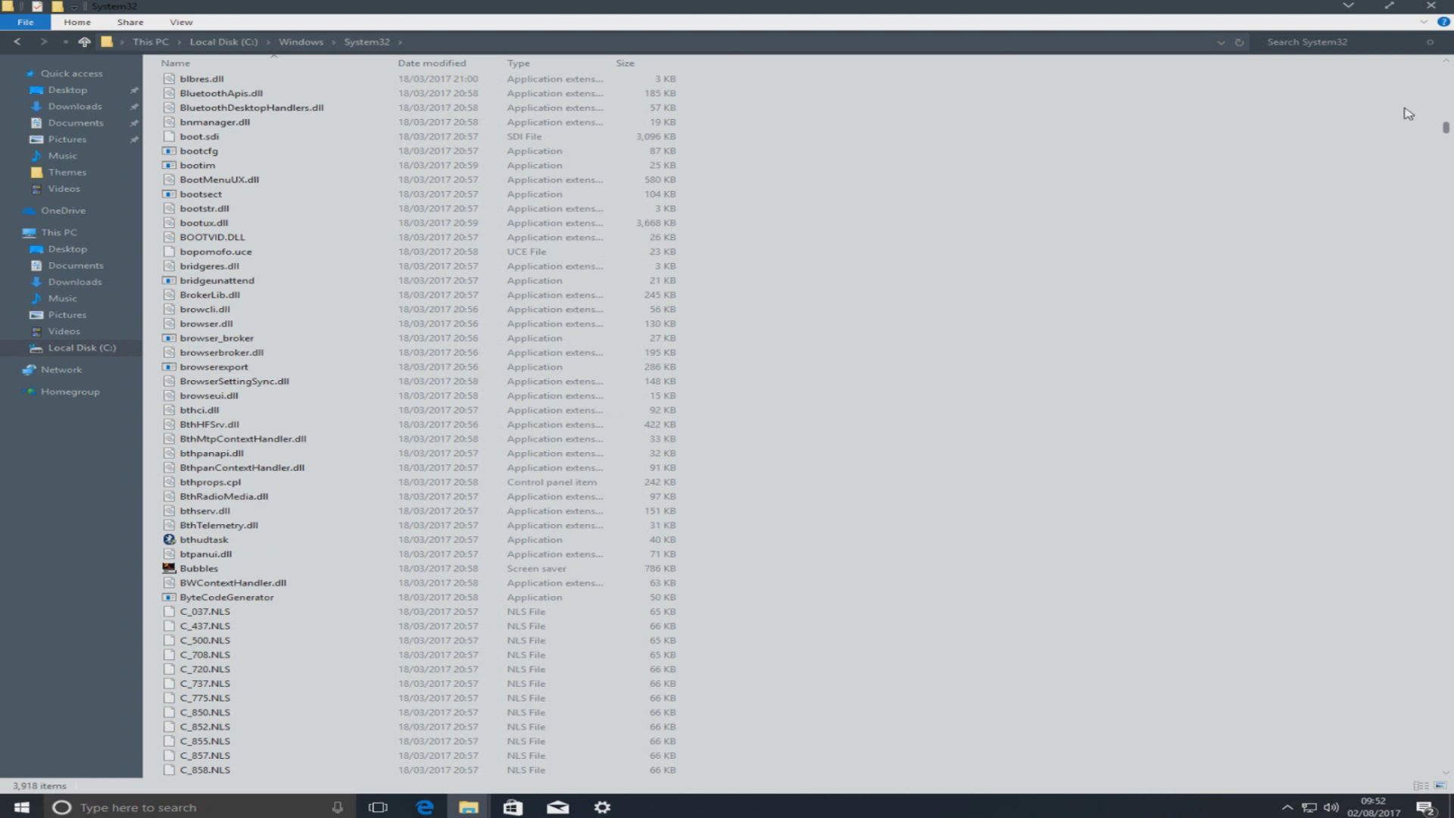
# Step: Search the System32 folder for 'imageres.dll'
pyautogui.click(1305, 44)
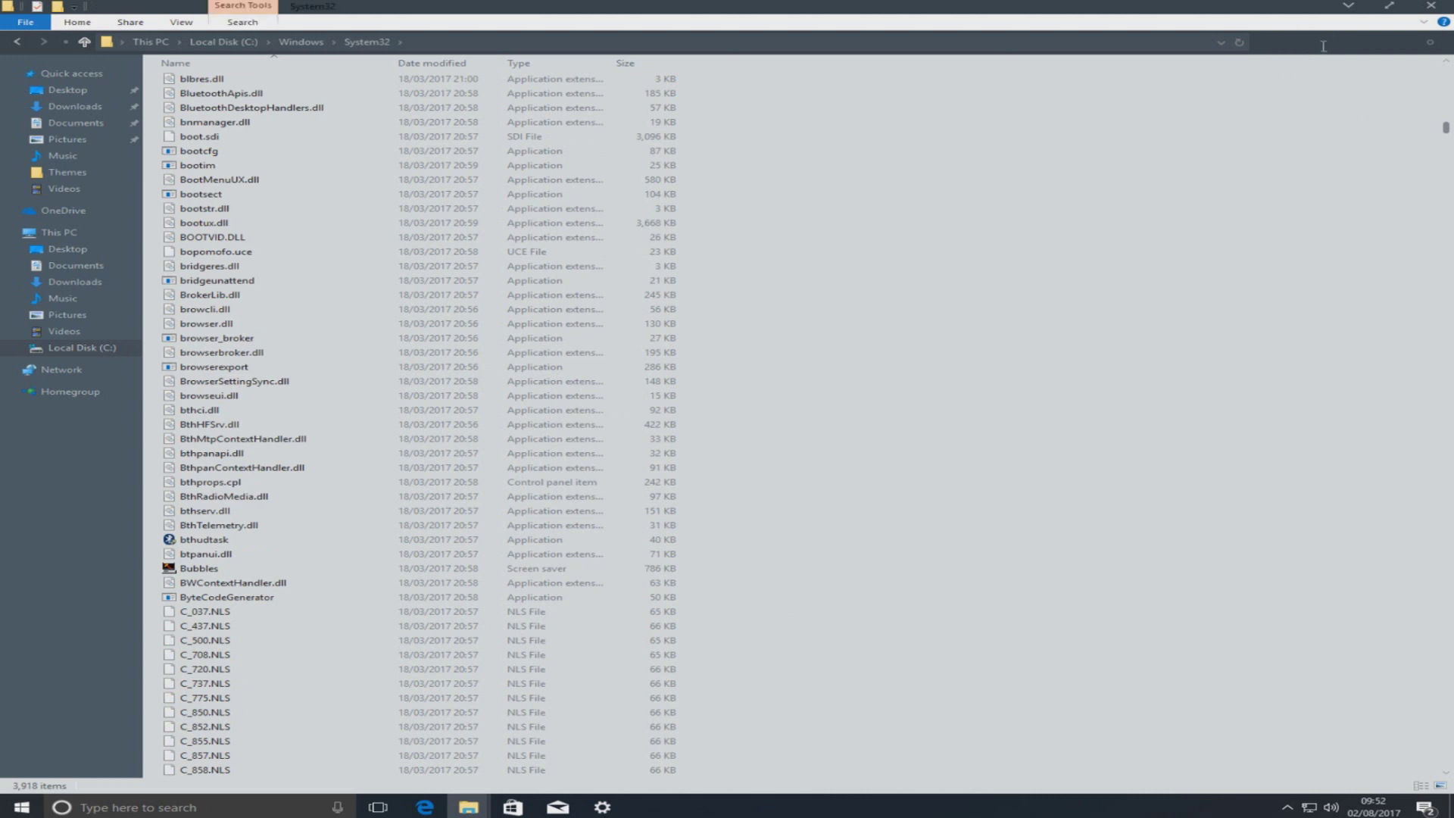
pyautogui.write('ima')
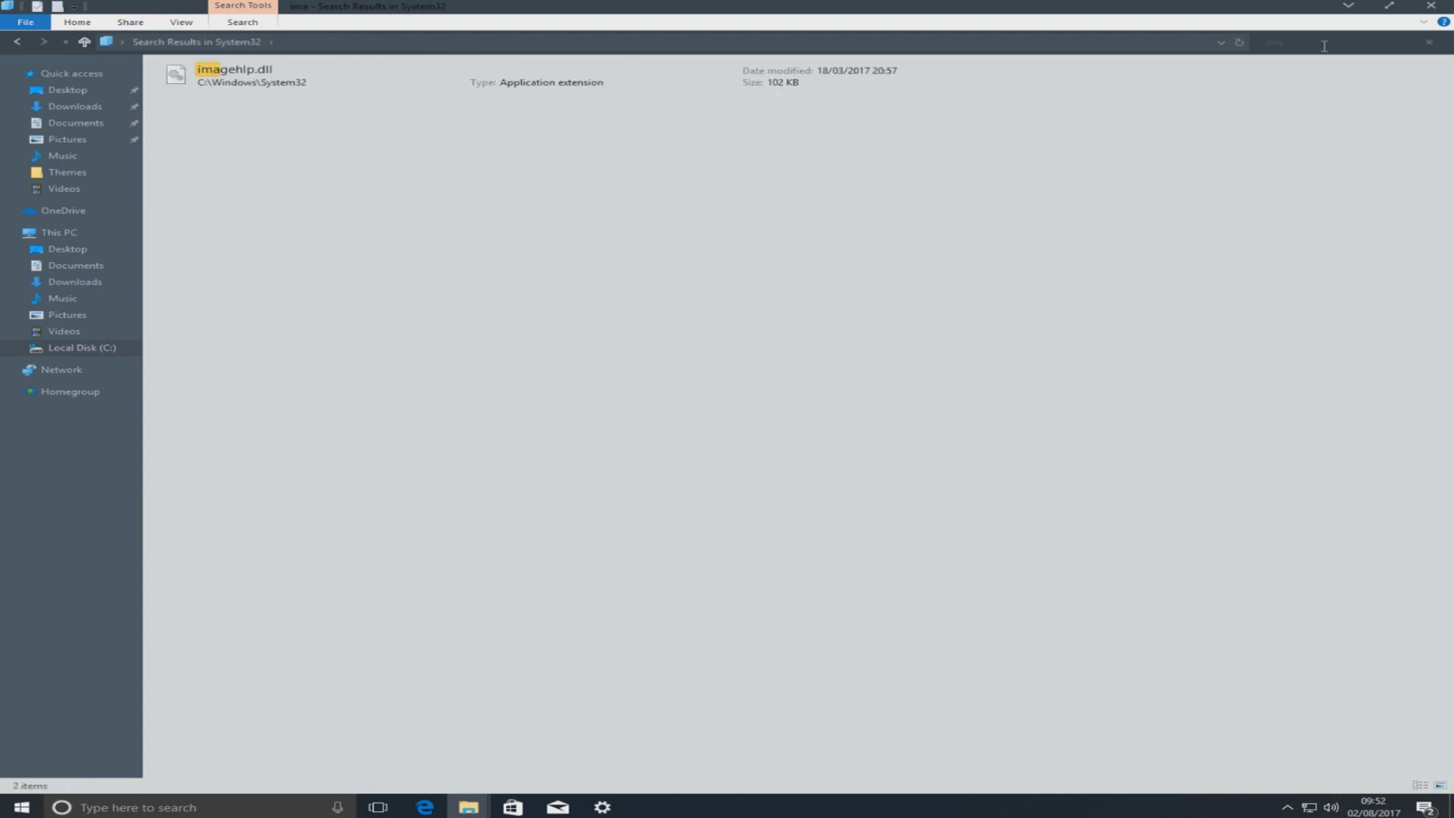
pyautogui.write('ge')
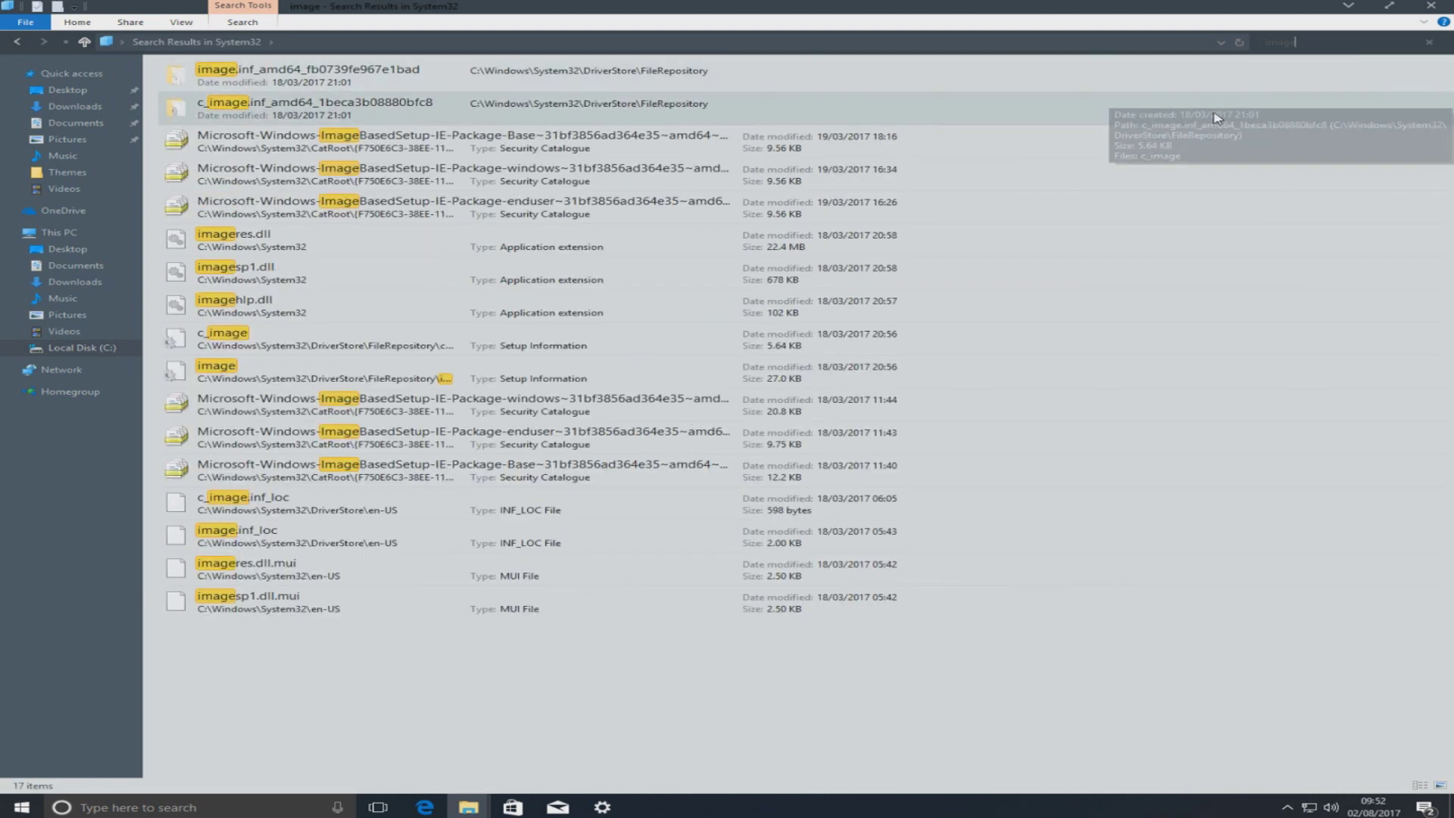
pyautogui.write('res')
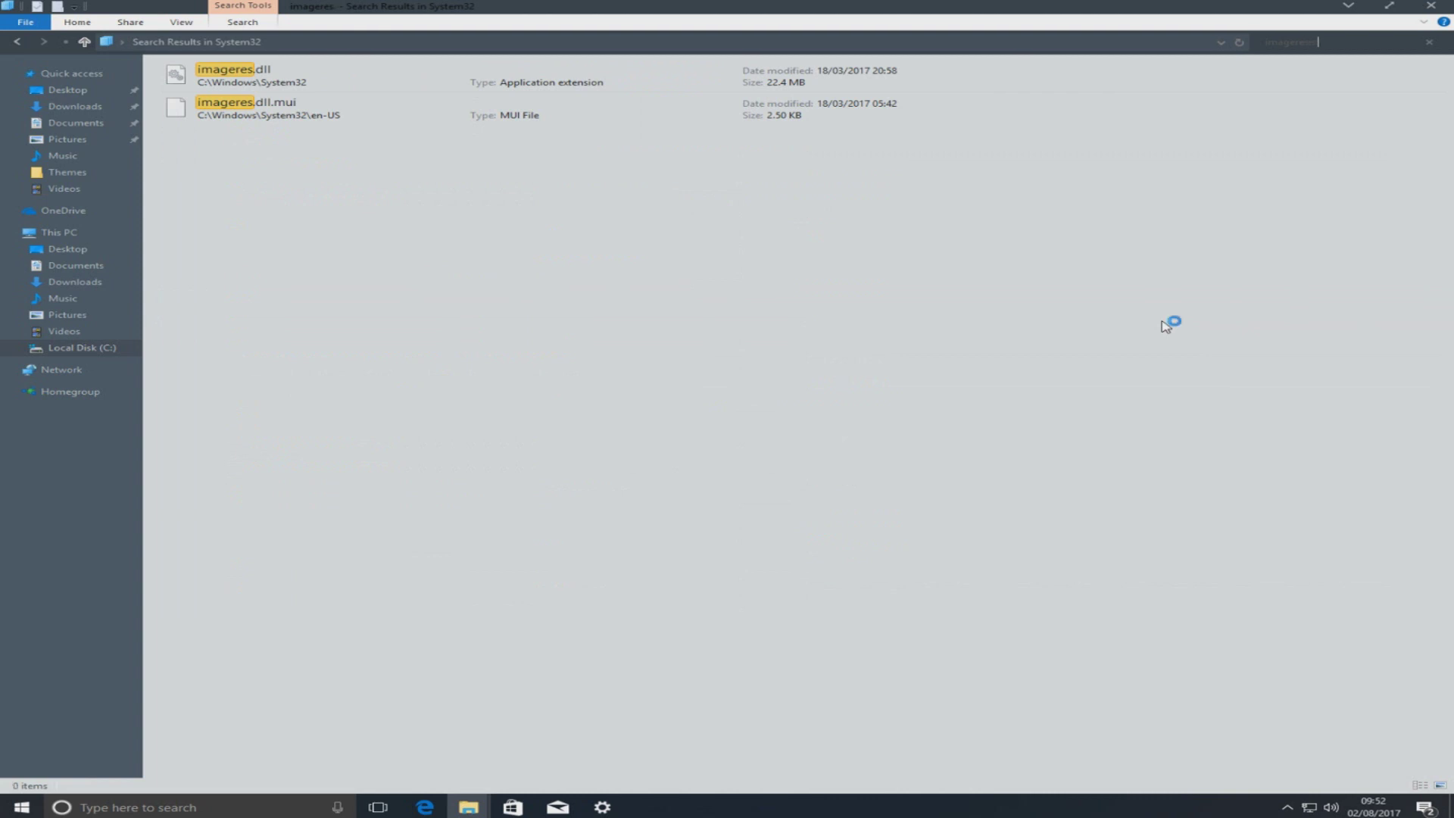
pyautogui.write('.dll')
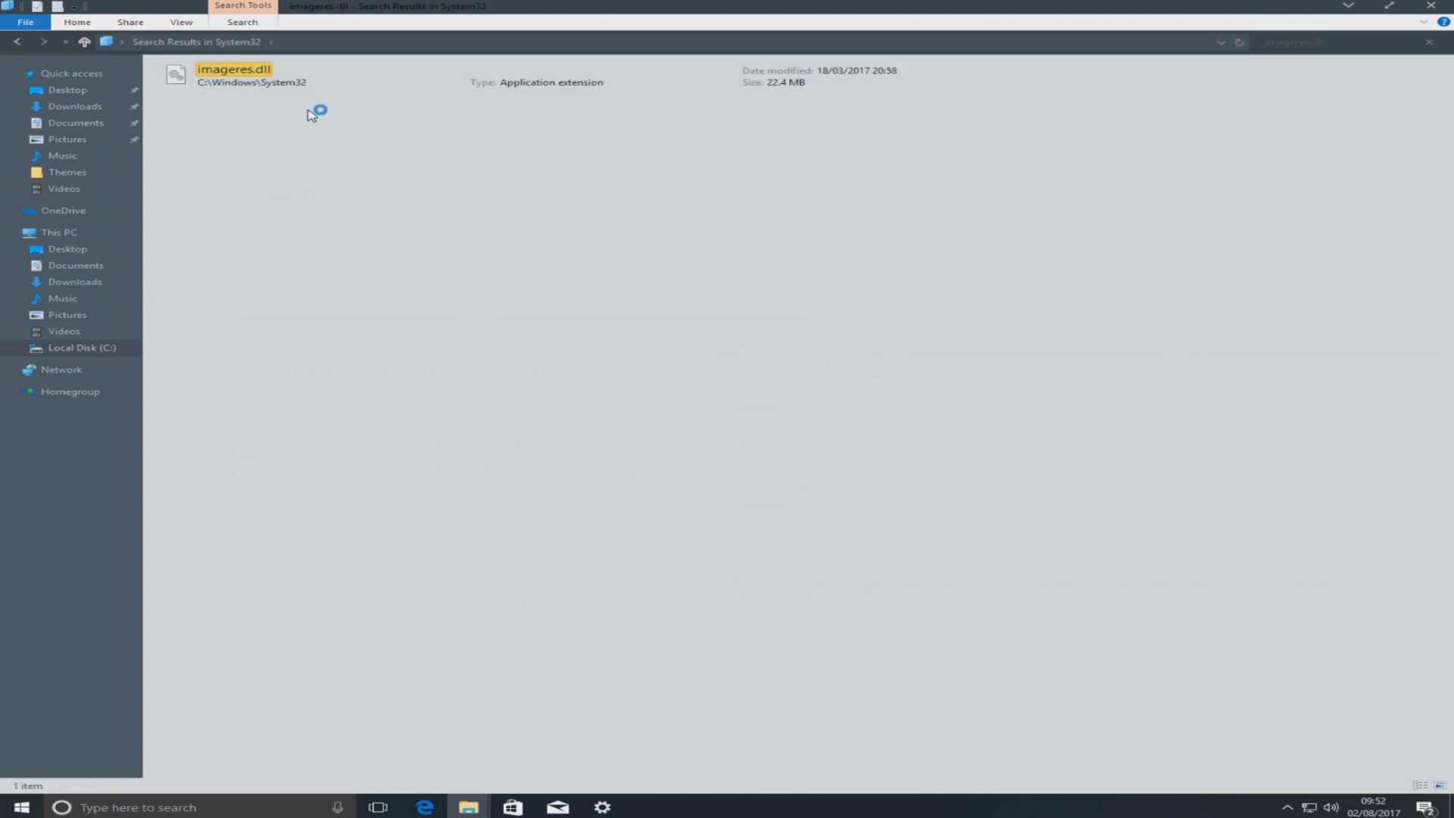
# Step: Run Take Ownership on System32's imageres.dll and approve the administrator prompt
pyautogui.rightClick(277, 80)
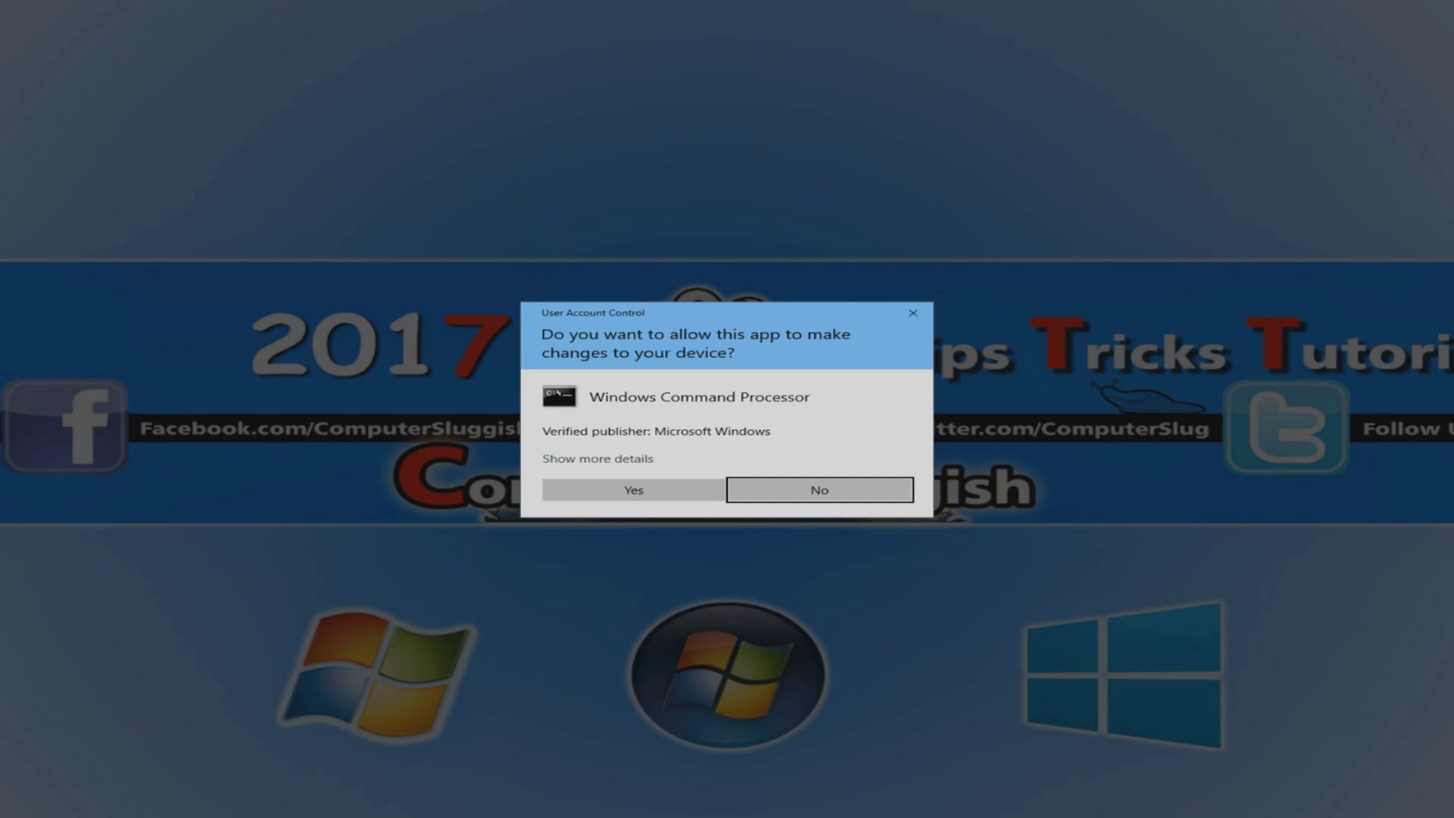
pyautogui.click(670, 493)
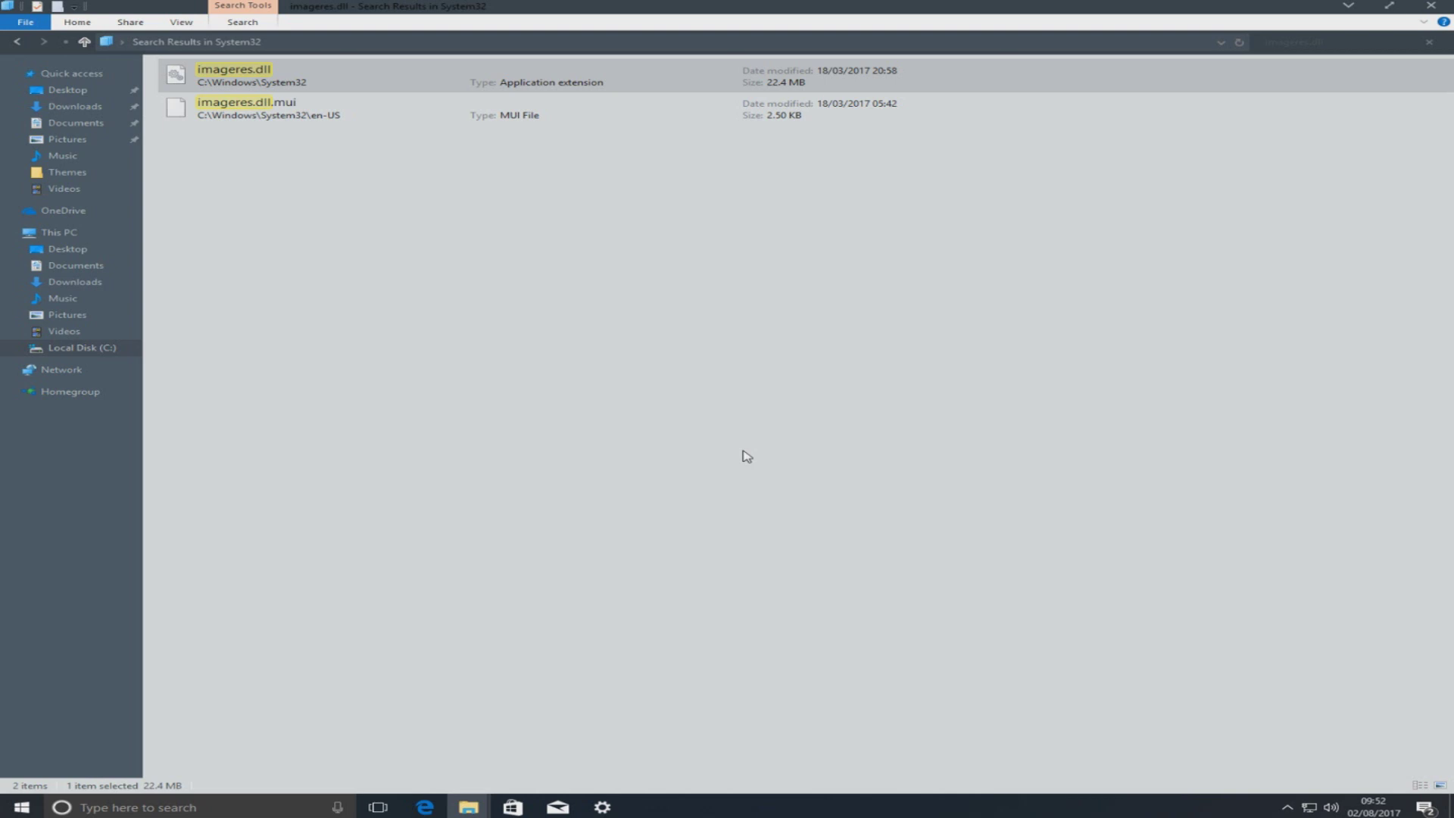
# Step: Rename System32's imageres.dll to imageres.dll.original
pyautogui.rightClick(253, 75)
pyautogui.click(303, 235)
pyautogui.press('End')
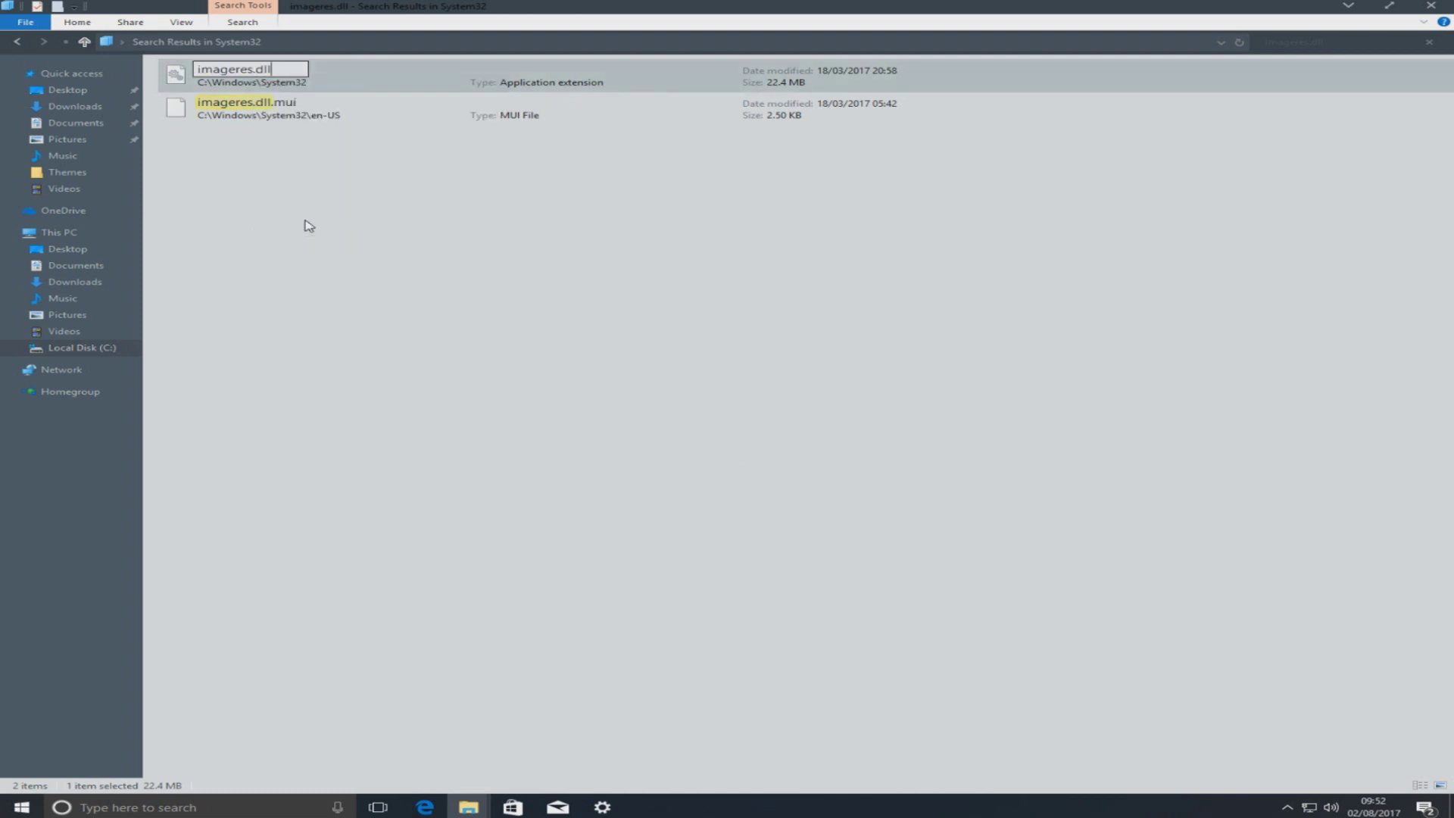
pyautogui.write('.original')
pyautogui.press('Return')
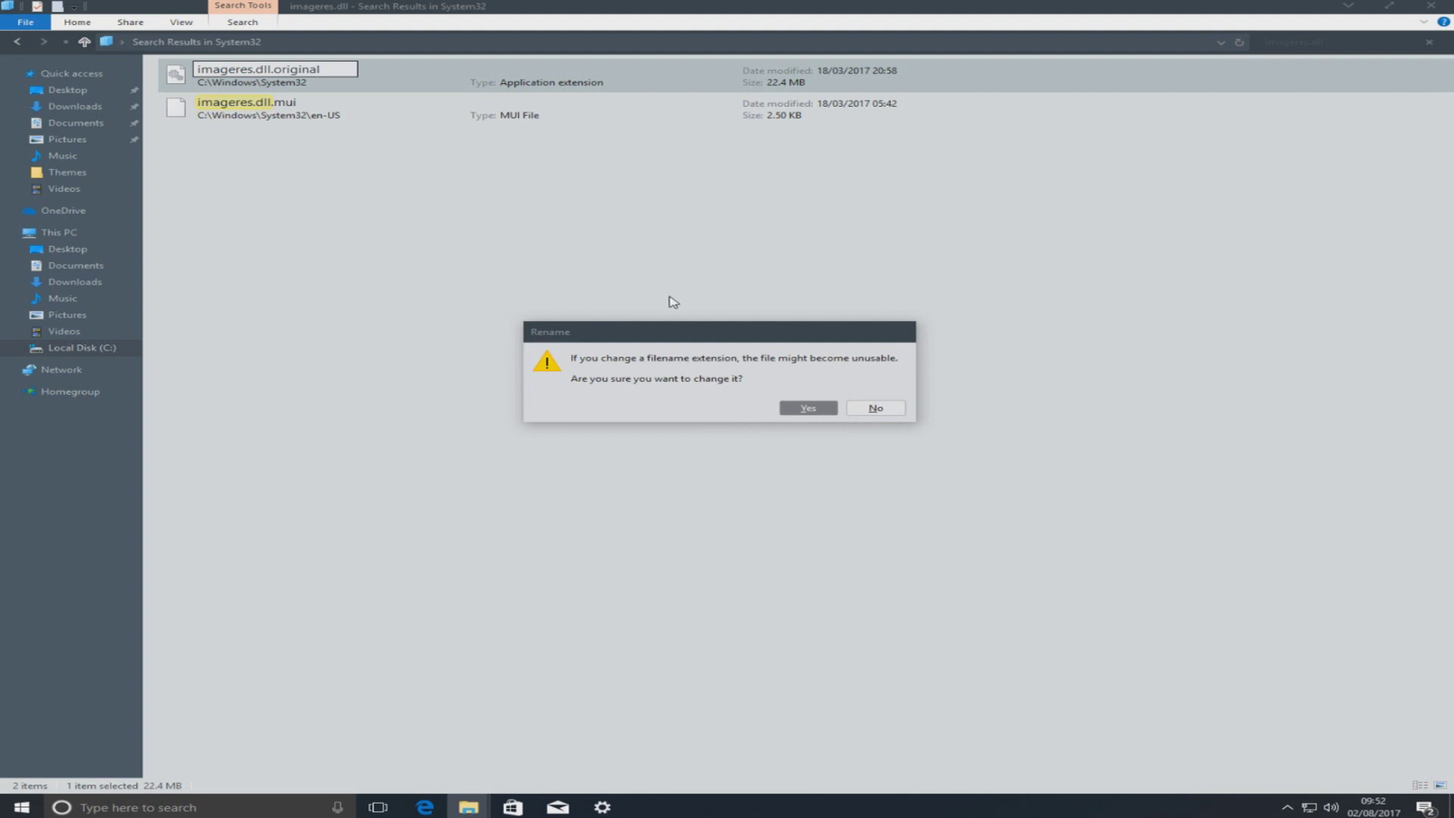
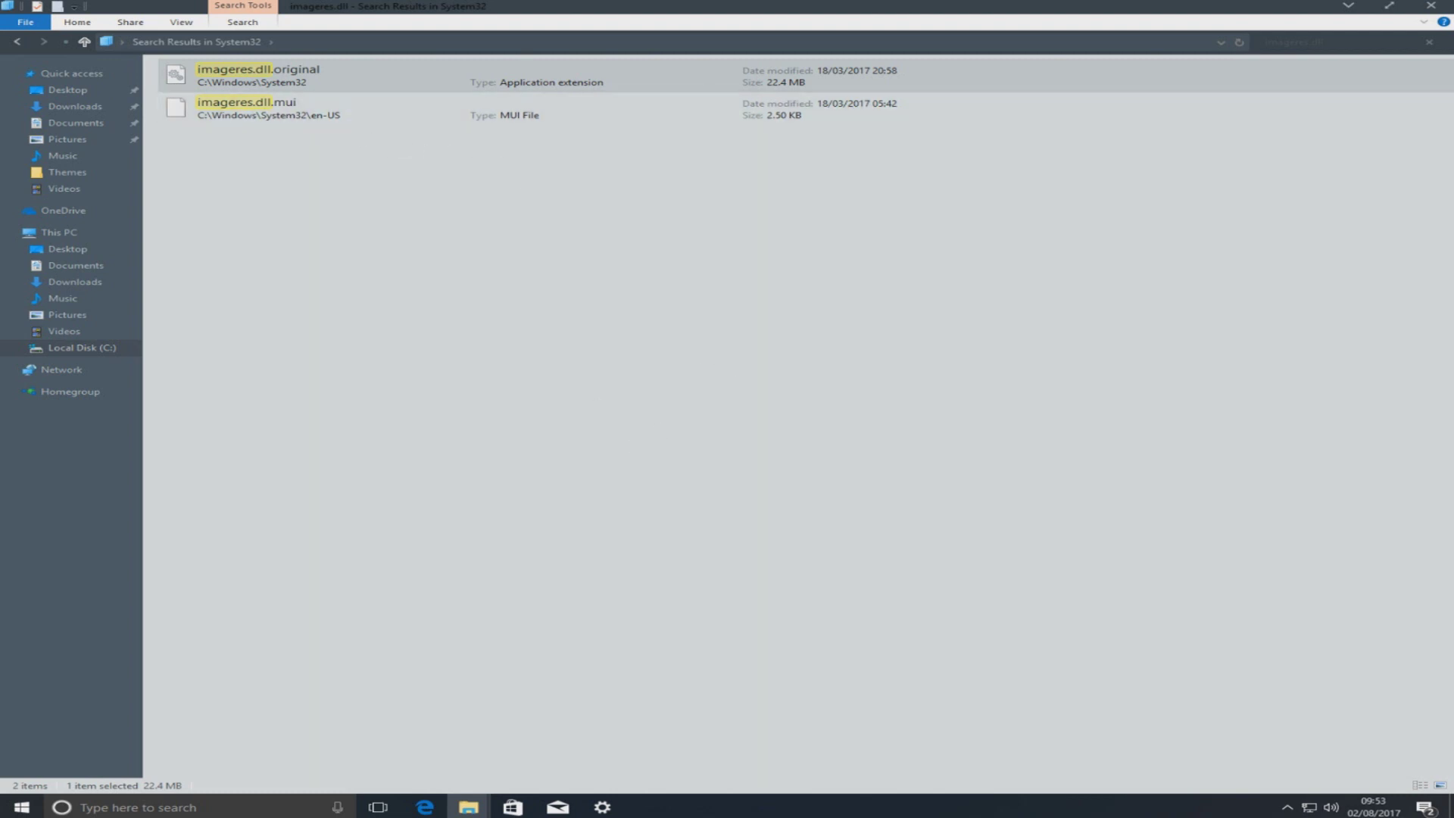
# Step: Copy imageres.dll from the WinRemix Icon Pack for Windows 10 folder
pyautogui.moveTo(470, 808)
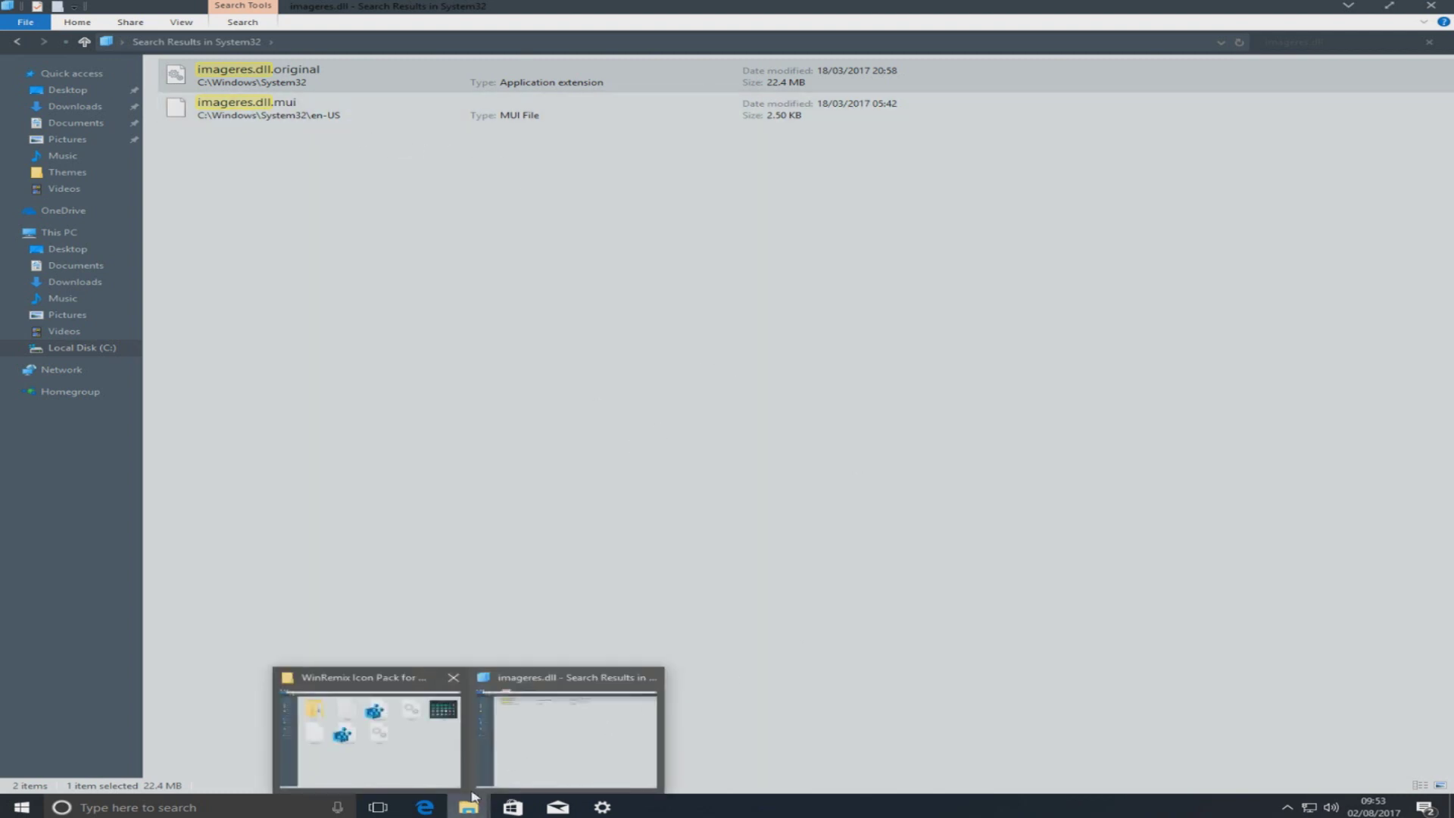
pyautogui.click(437, 761)
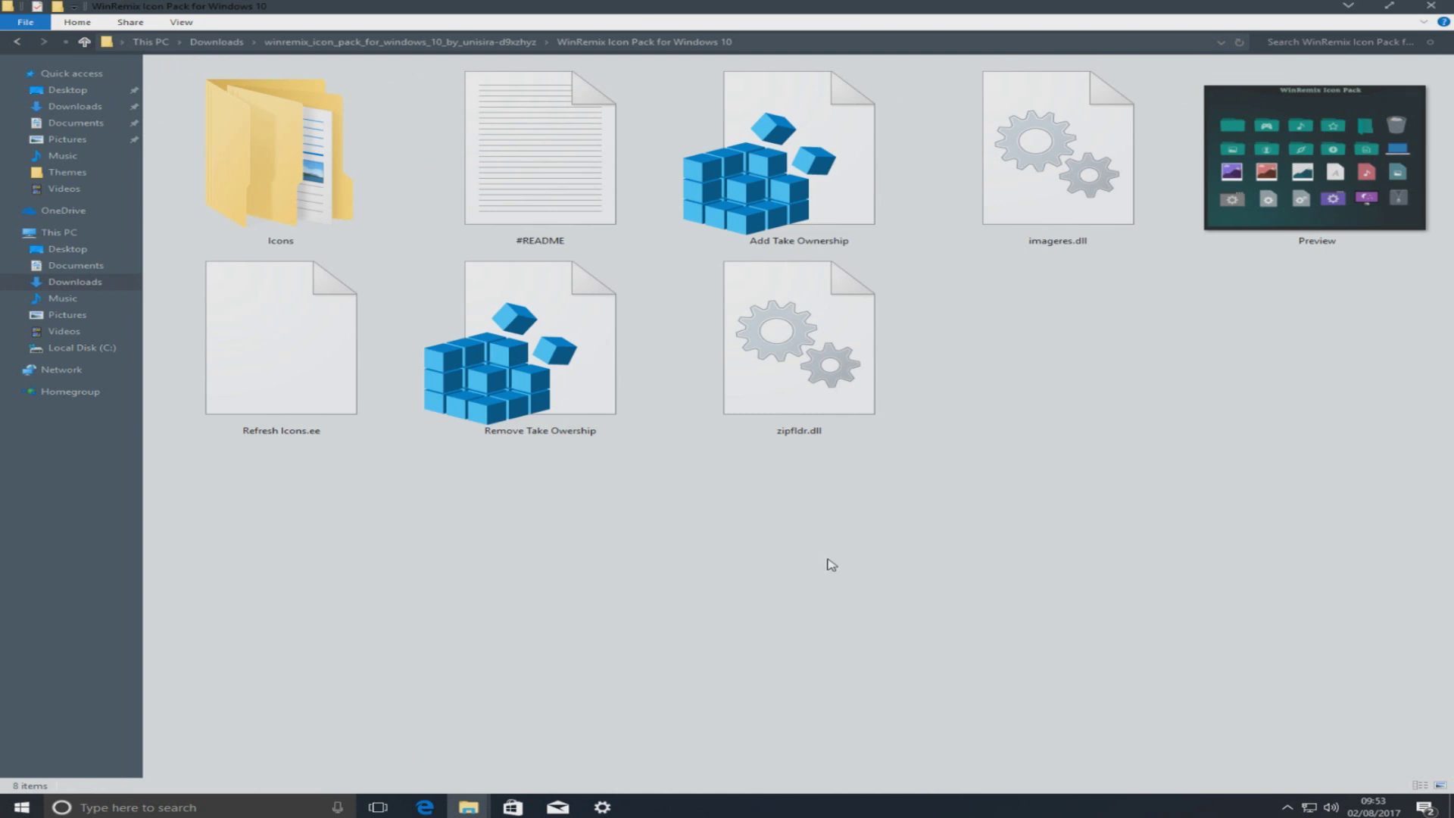
pyautogui.rightClick(1054, 187)
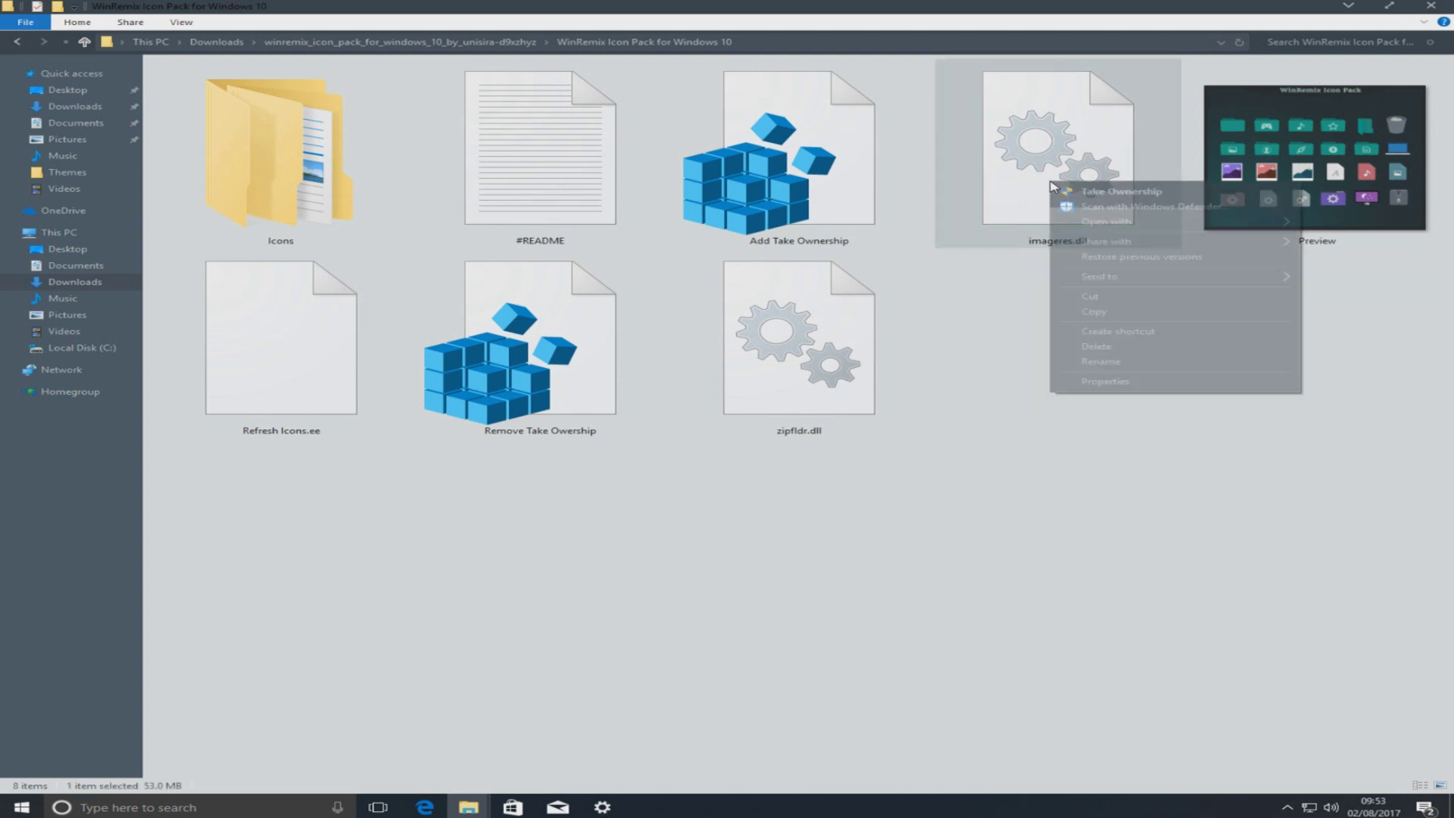
pyautogui.click(1128, 312)
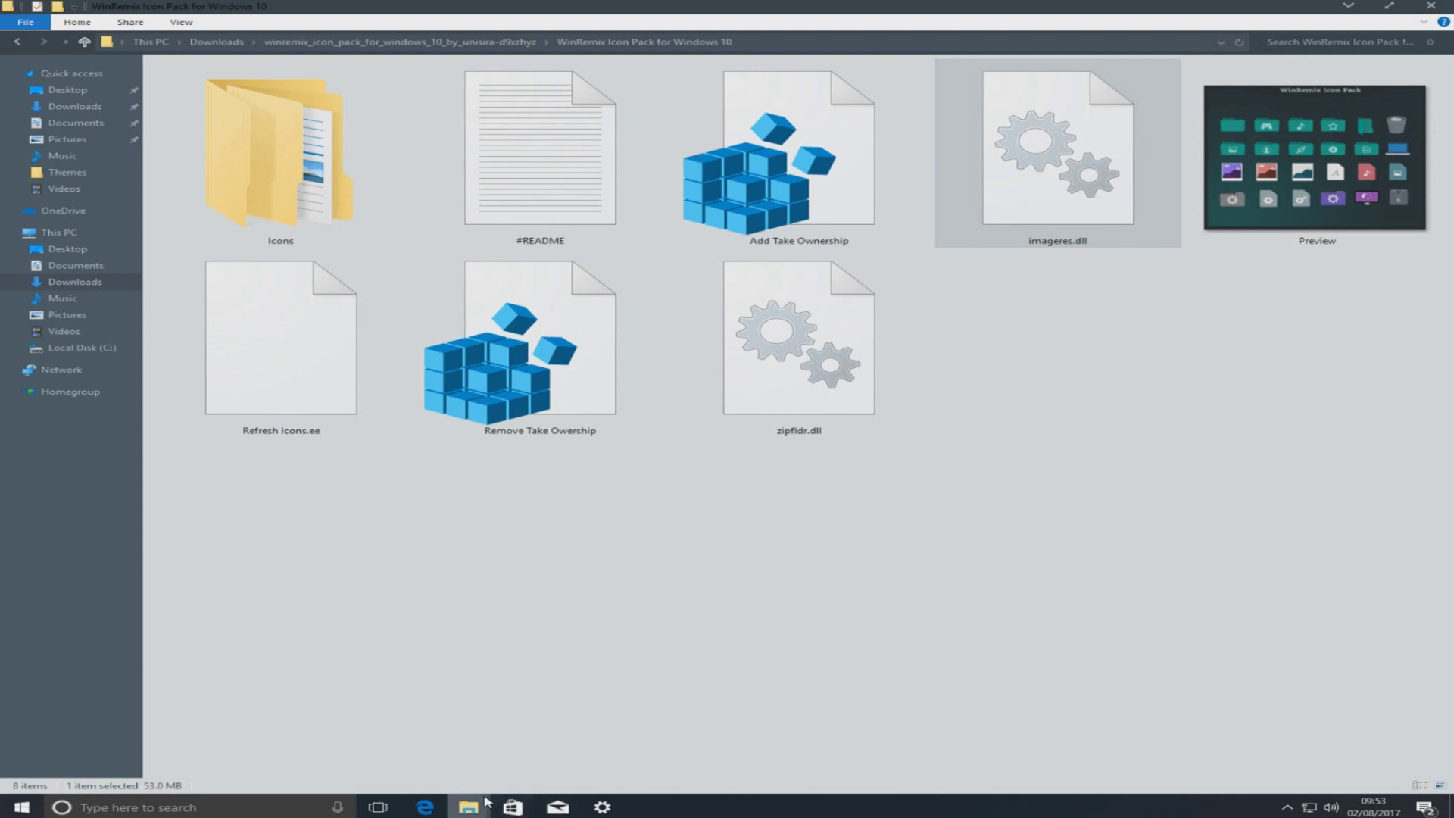
# Step: Paste the WinRemix imageres.dll into the System32 folder, granting administrator permission
pyautogui.moveTo(487, 804)
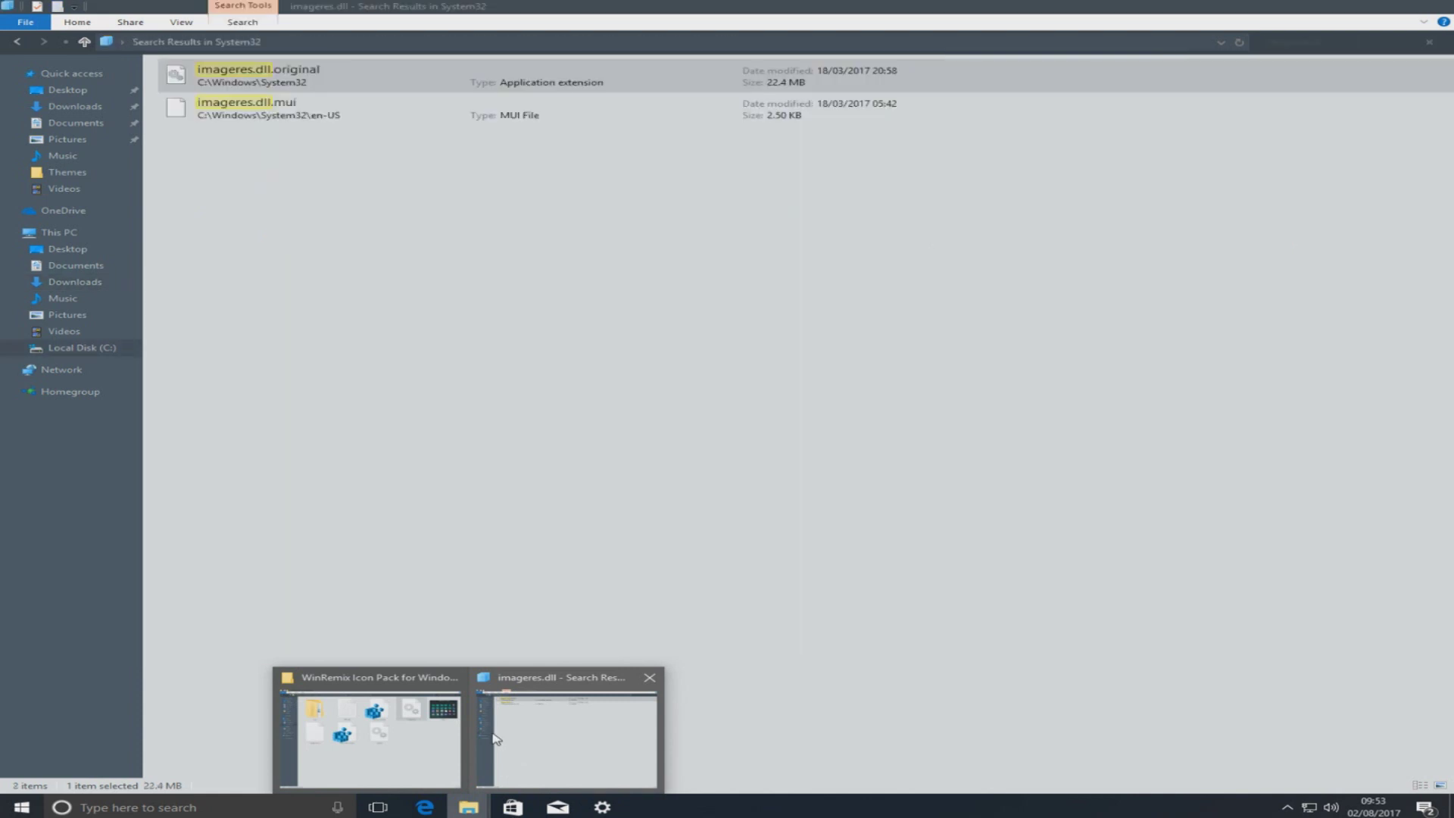
pyautogui.click(491, 739)
pyautogui.click(530, 322)
pyautogui.rightClick(497, 296)
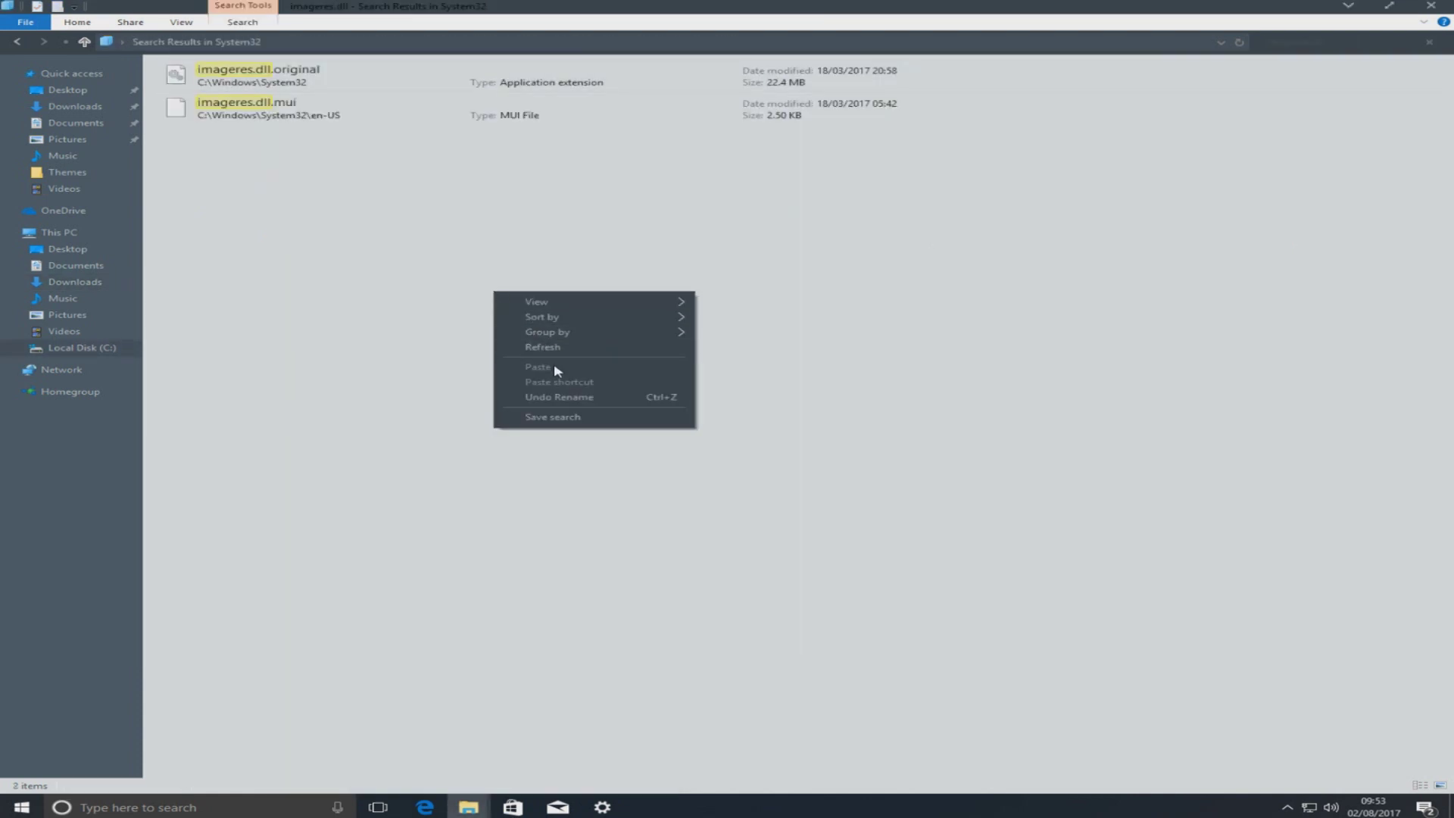
pyautogui.click(402, 249)
pyautogui.click(18, 43)
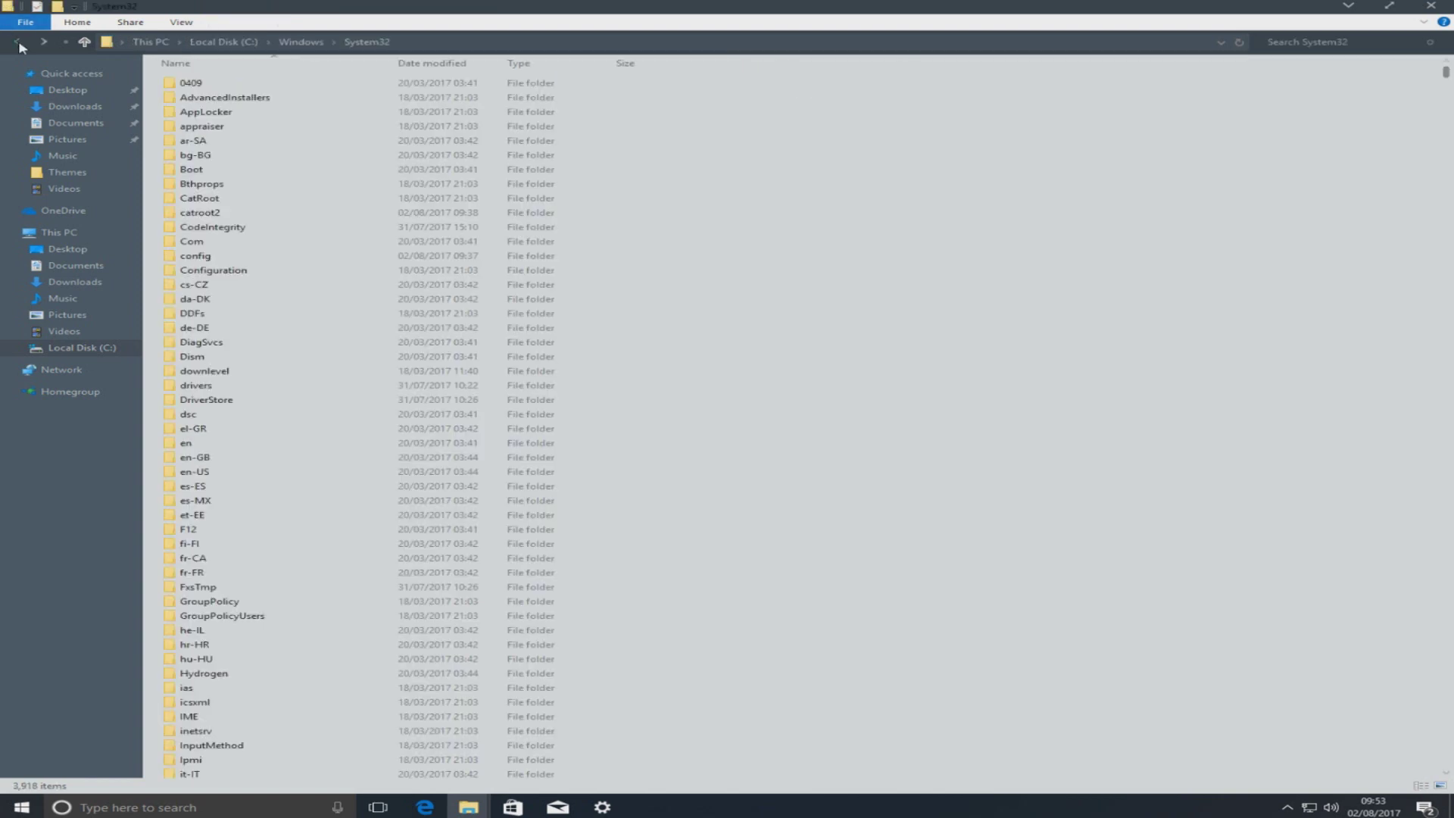
pyautogui.rightClick(879, 203)
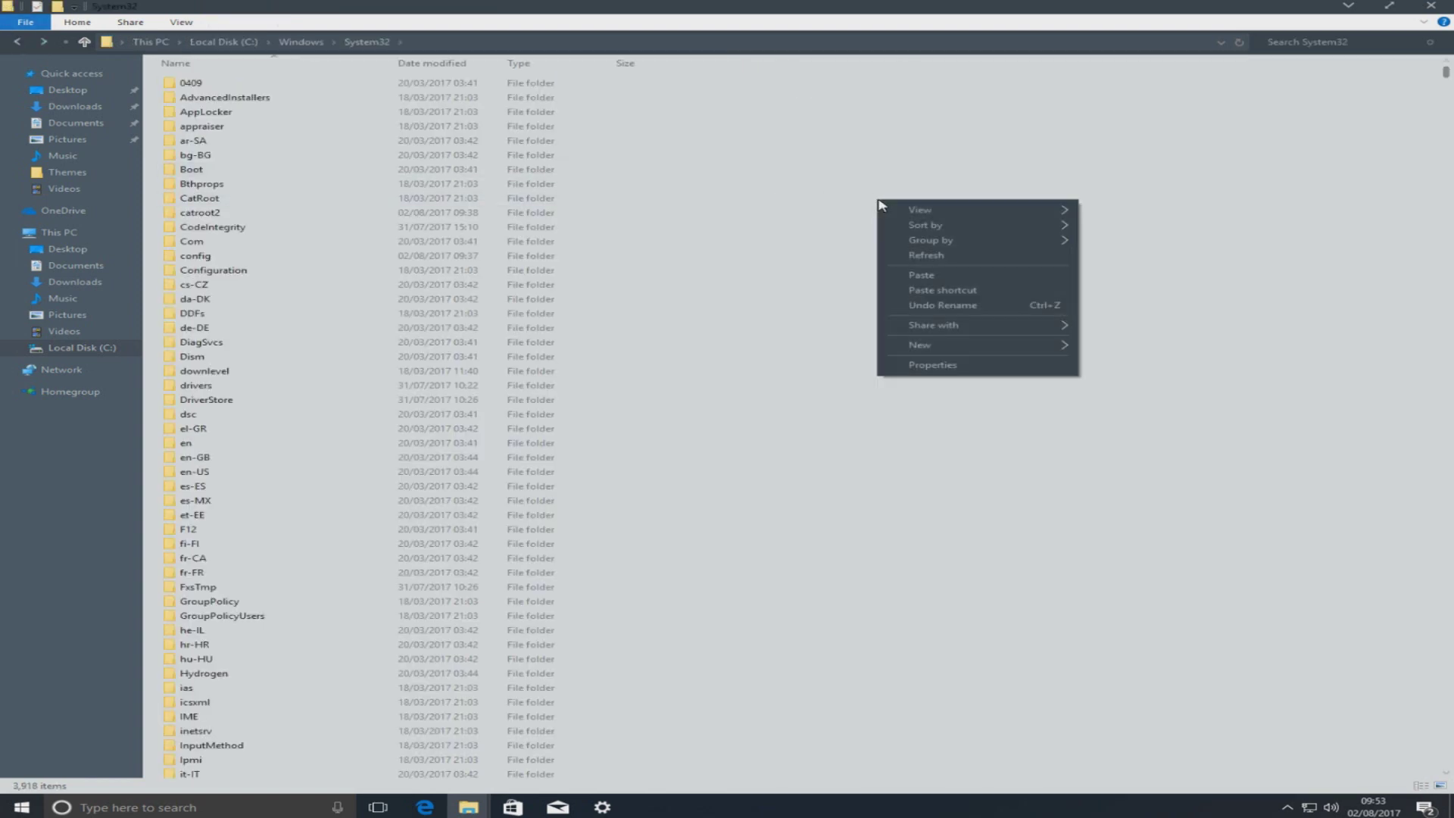
pyautogui.click(1004, 282)
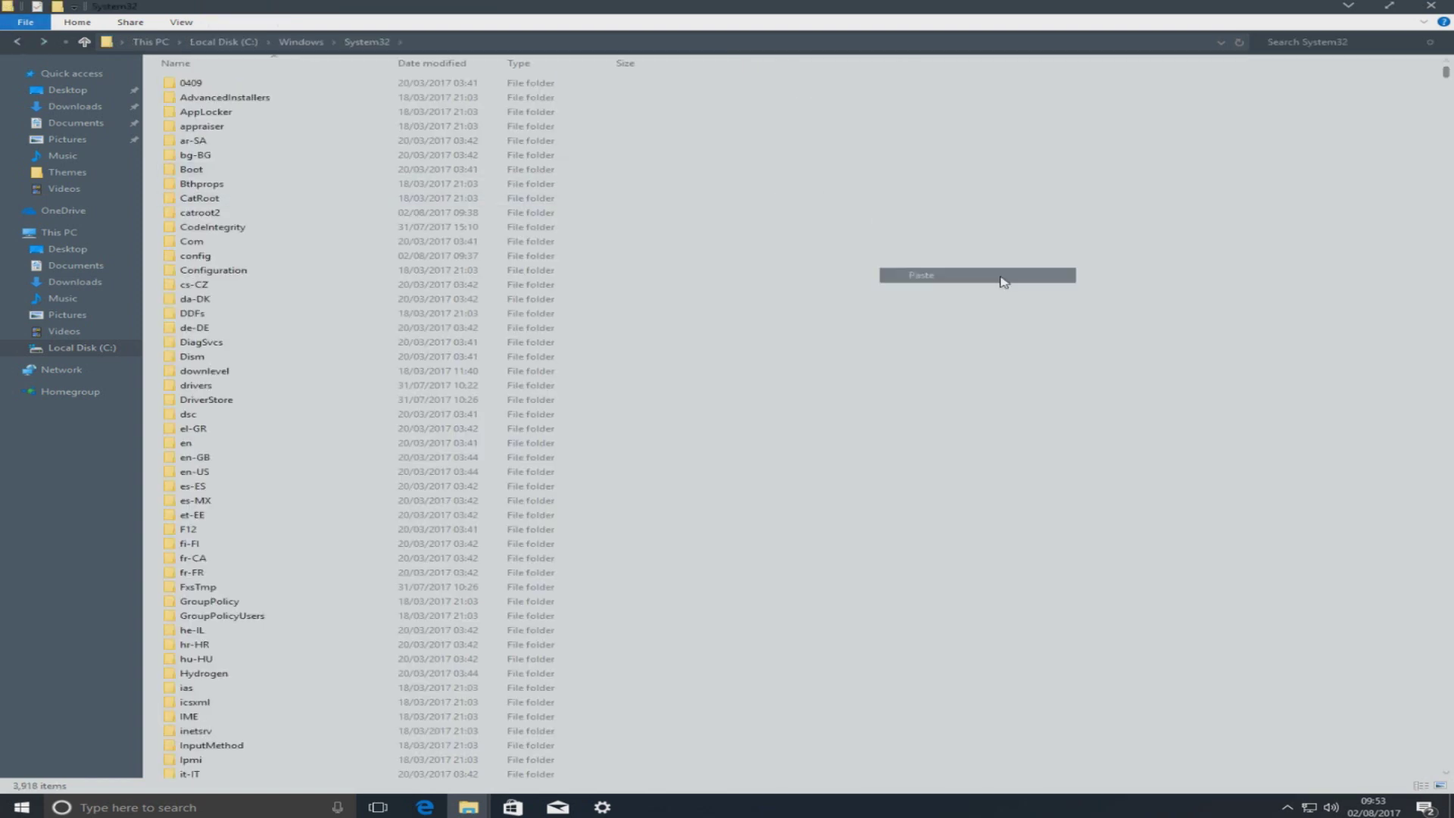
pyautogui.click(690, 312)
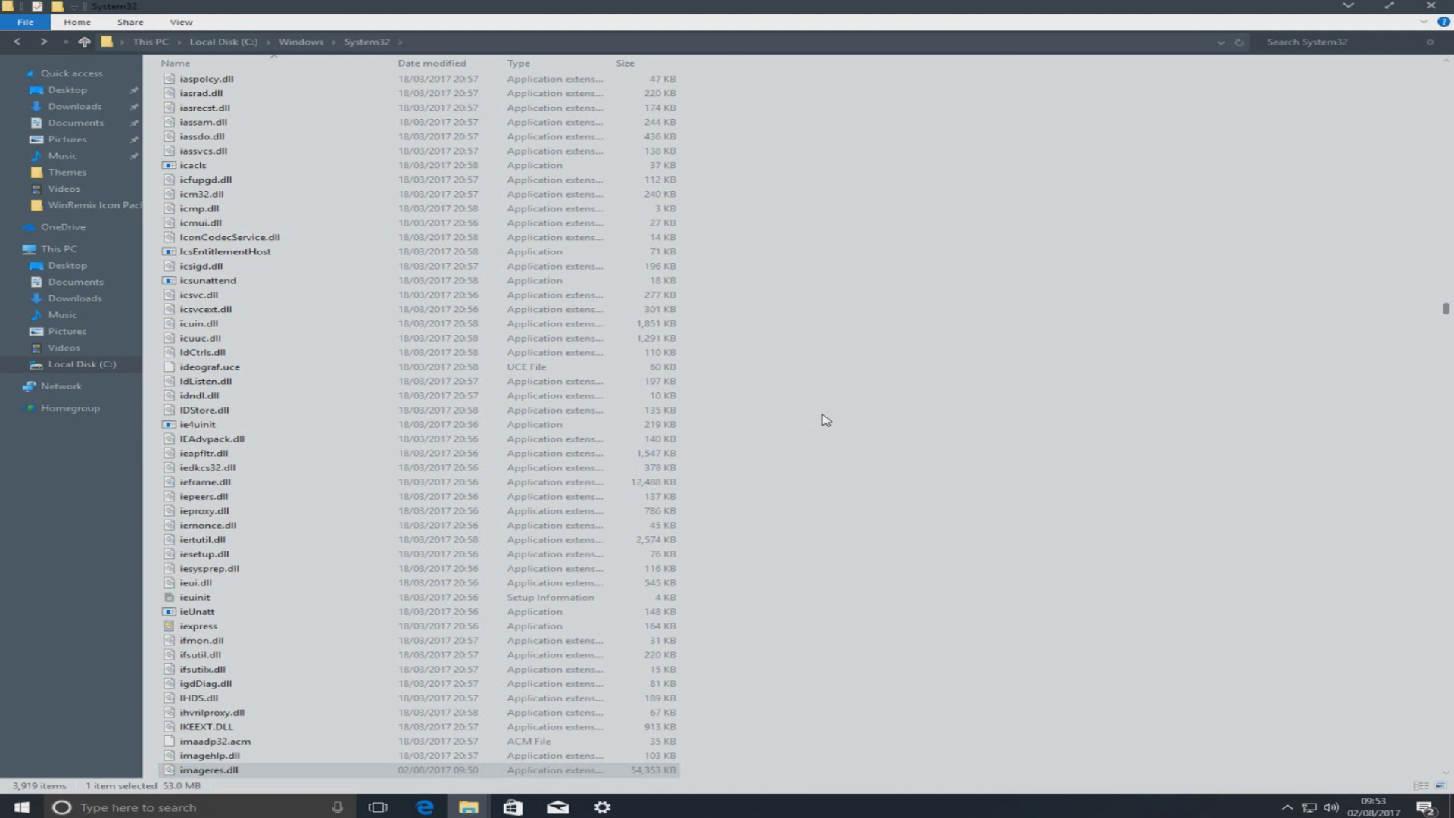
# Step: Search System32 for 'zipfldr'
pyautogui.click(1312, 43)
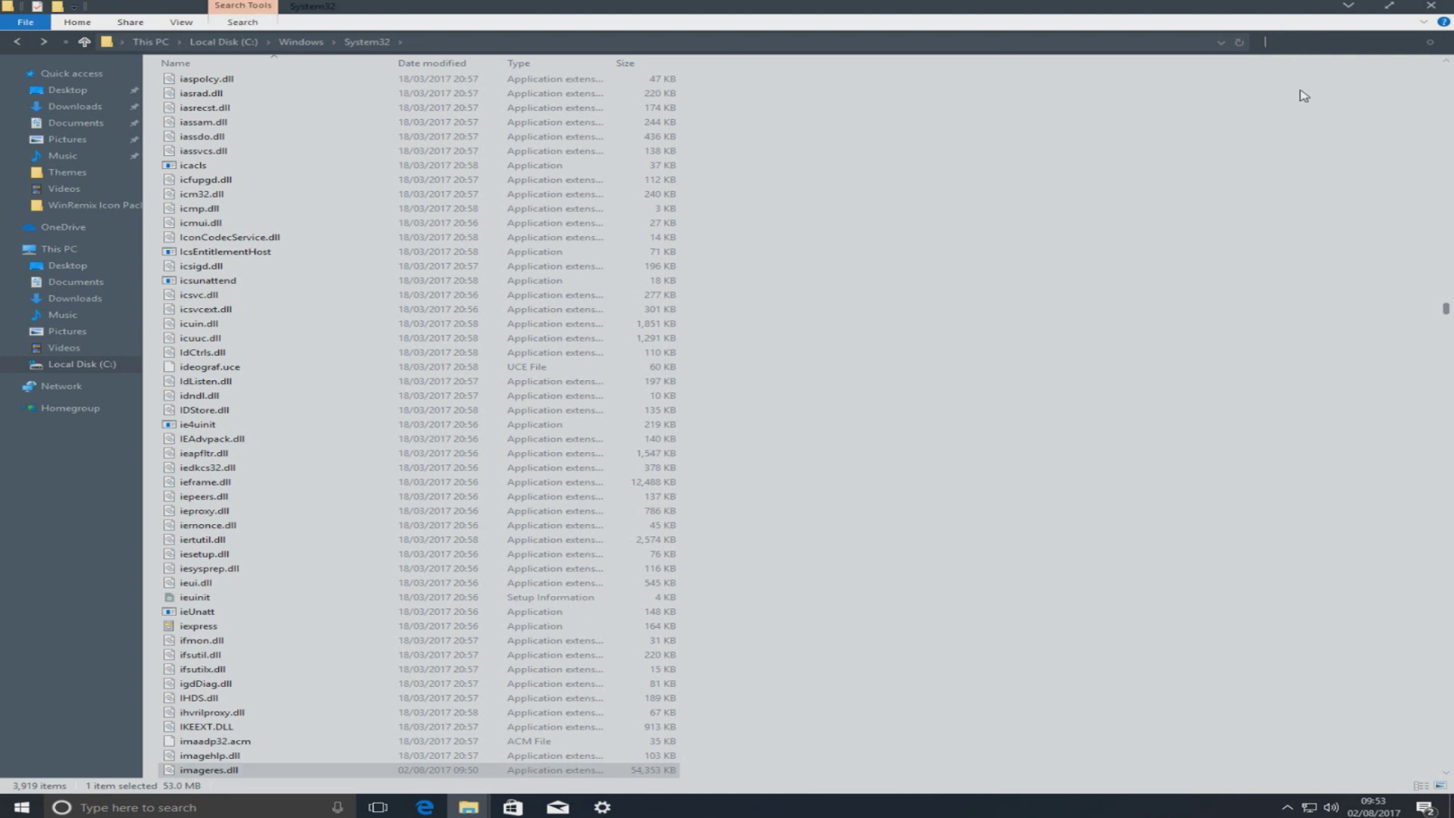
pyautogui.write('zi')
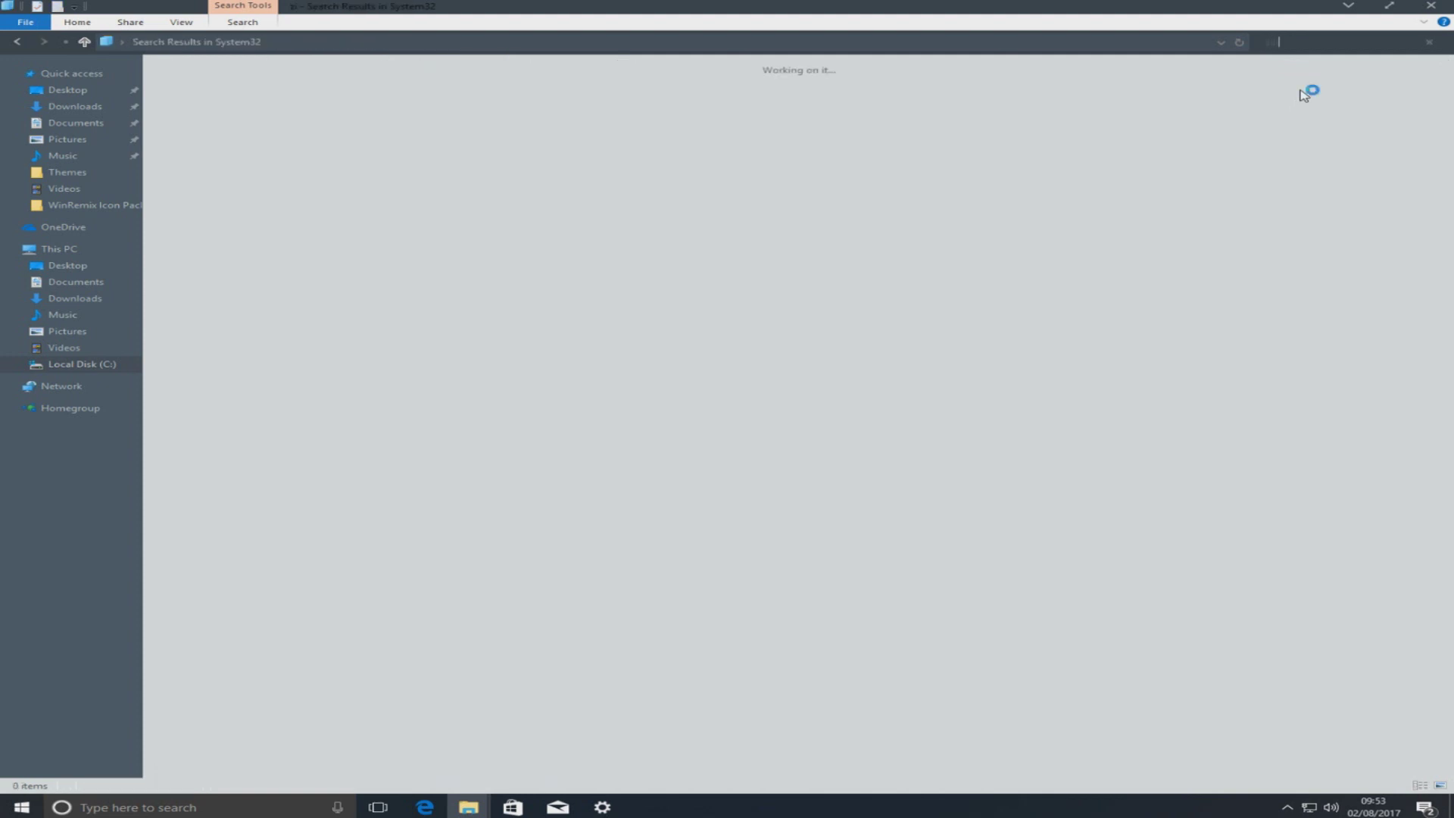
pyautogui.write('pf')
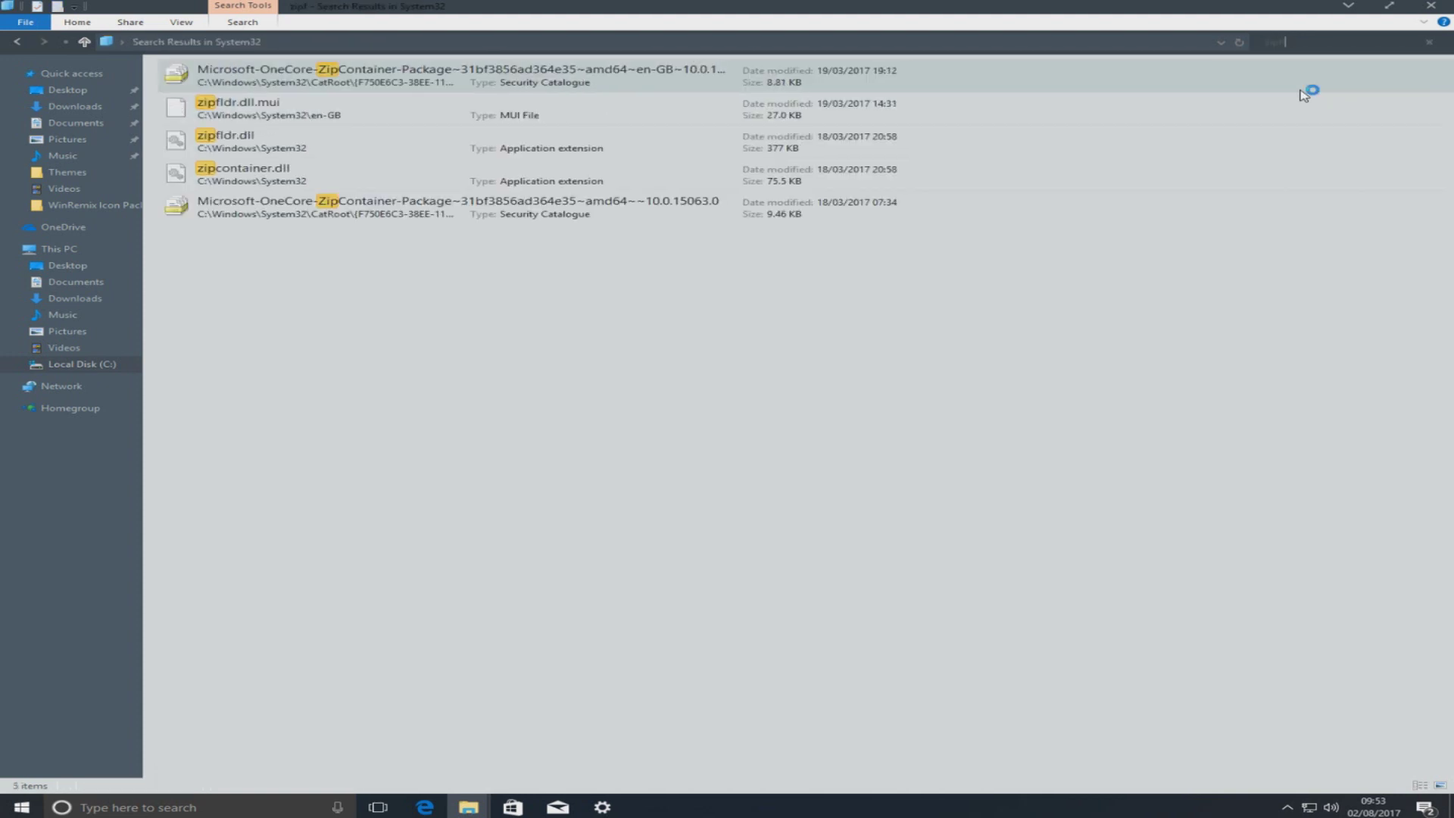
pyautogui.write('ldr')
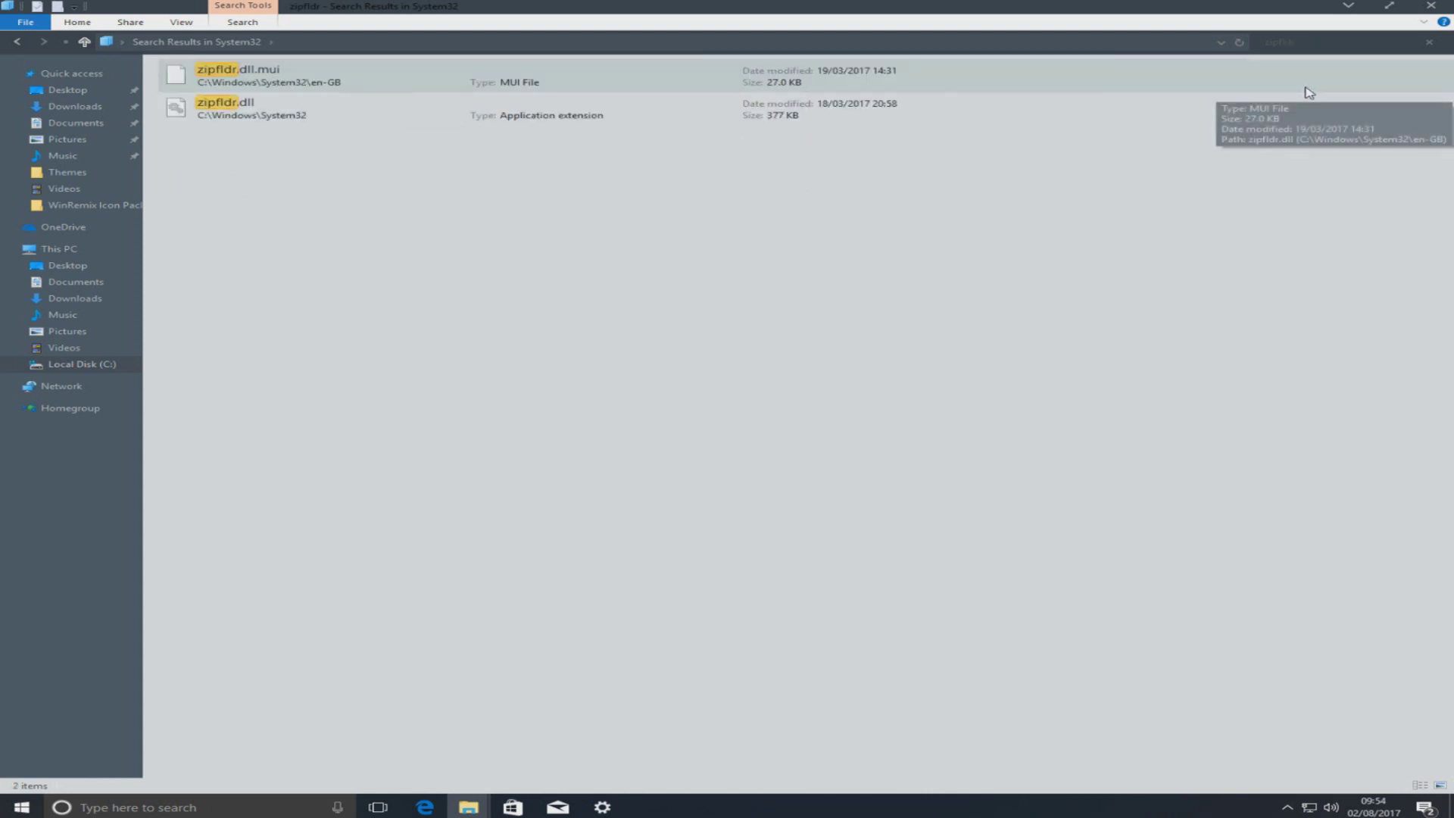
pyautogui.rightClick(248, 109)
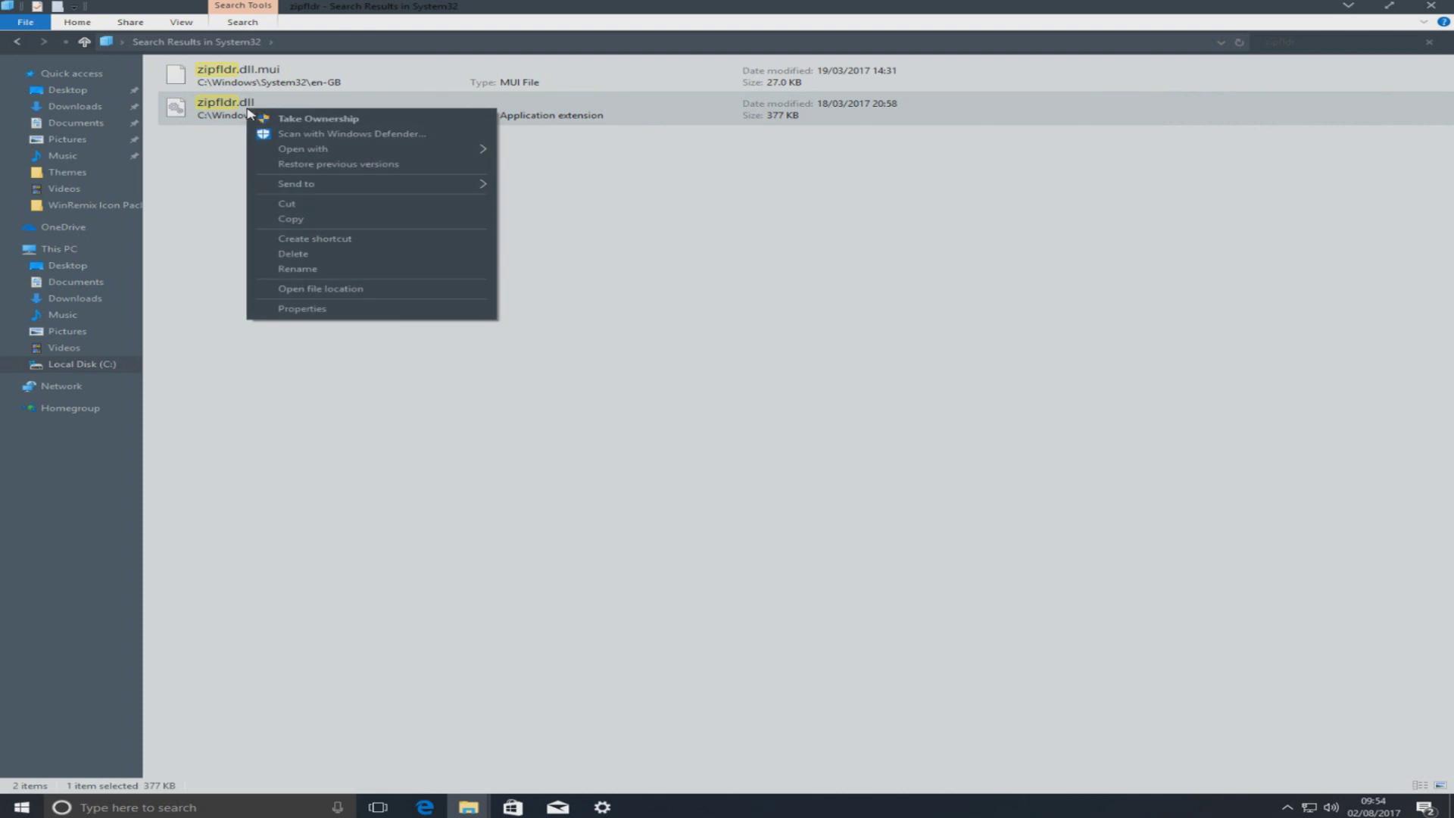
pyautogui.click(298, 269)
pyautogui.press('End')
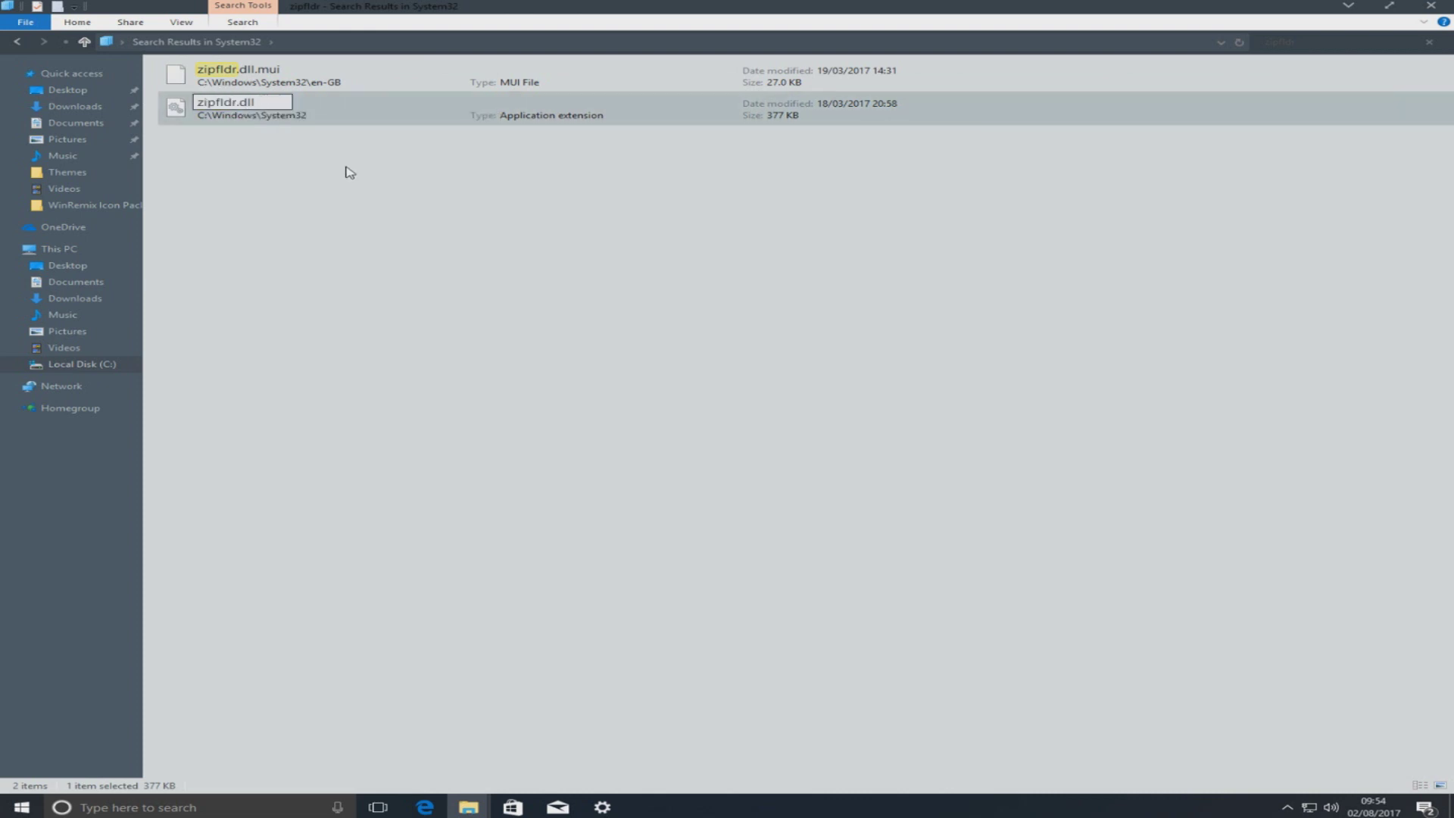
pyautogui.write('.original')
pyautogui.press('Return')
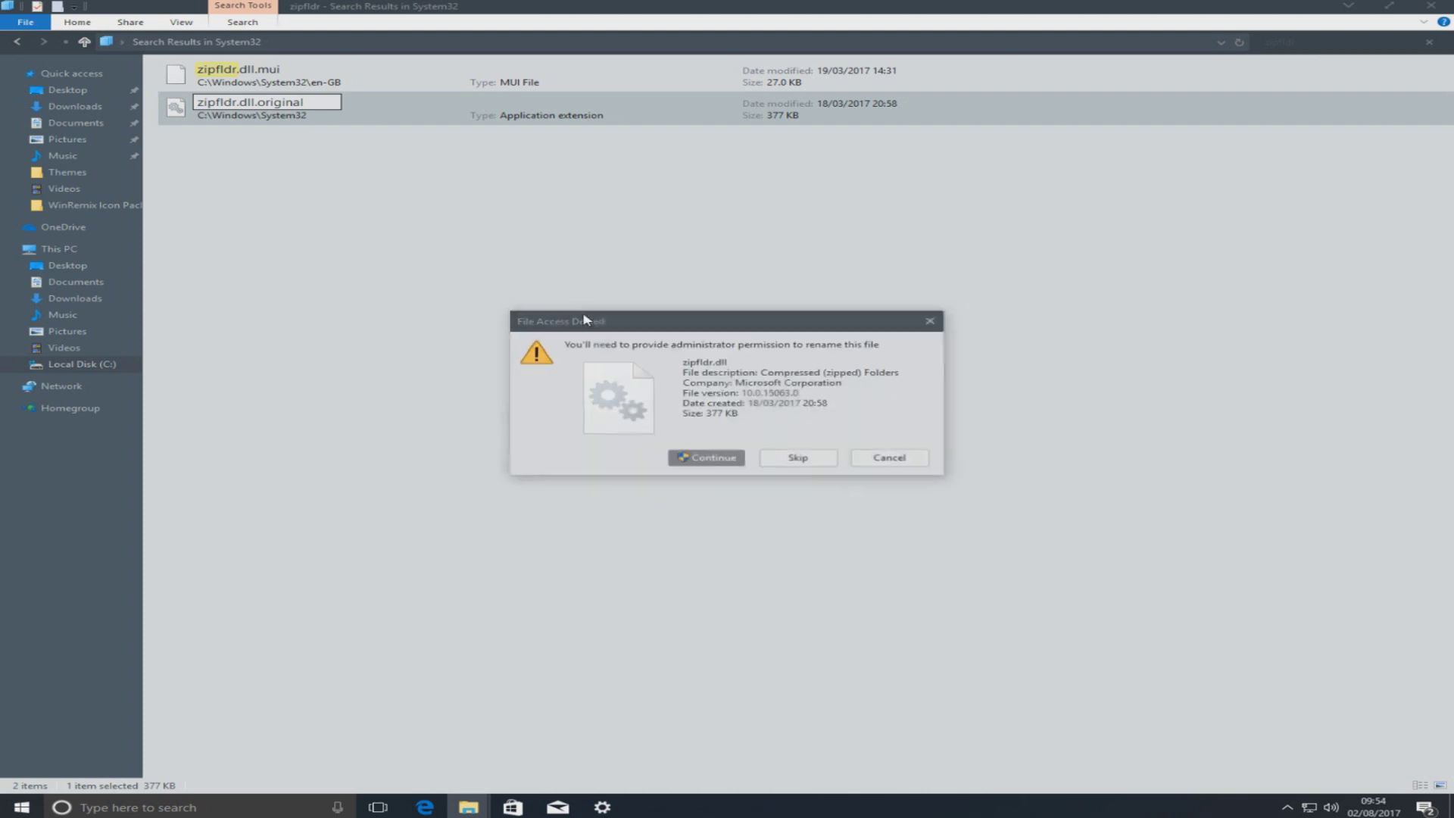
pyautogui.click(740, 458)
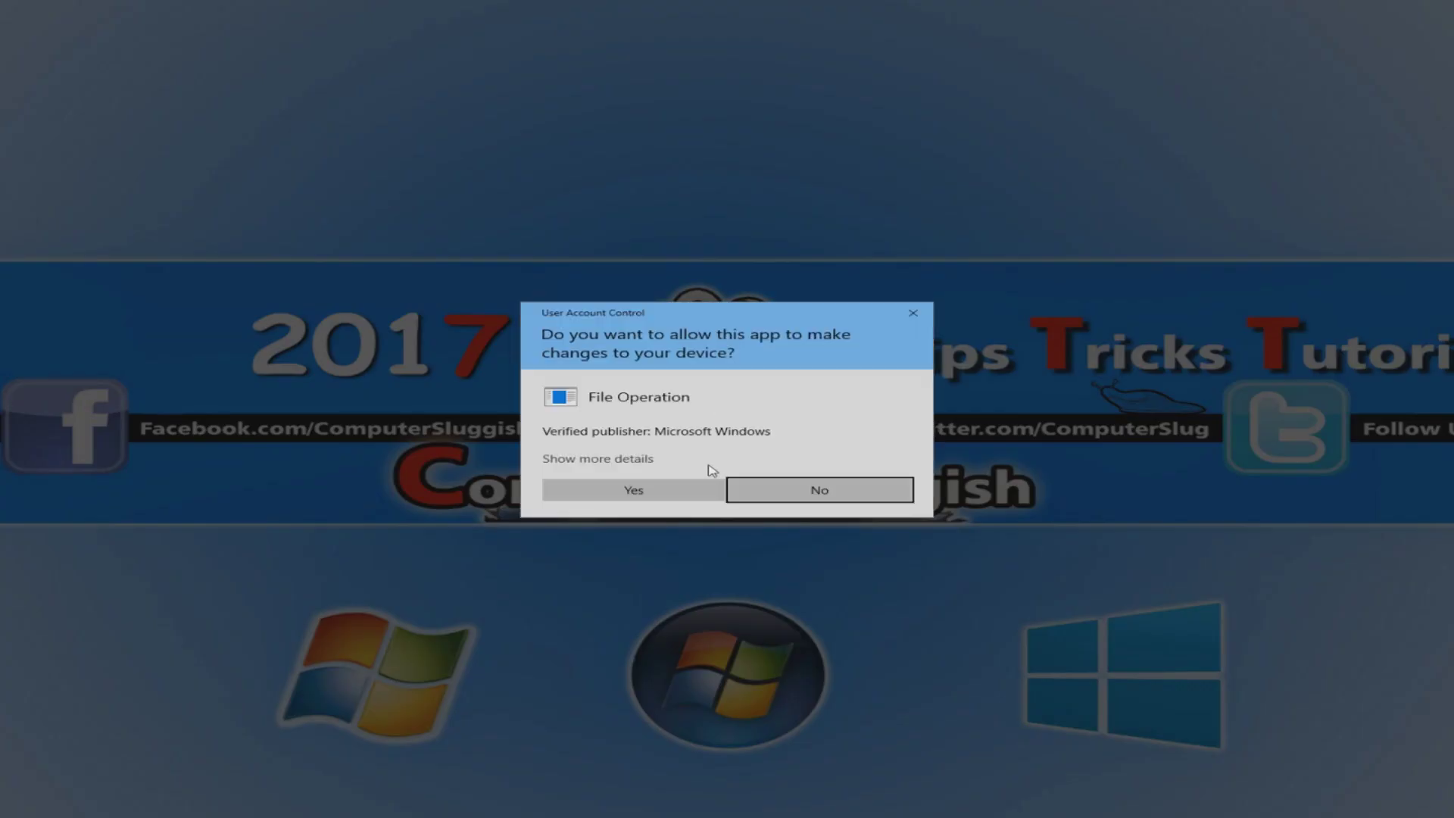
pyautogui.click(690, 485)
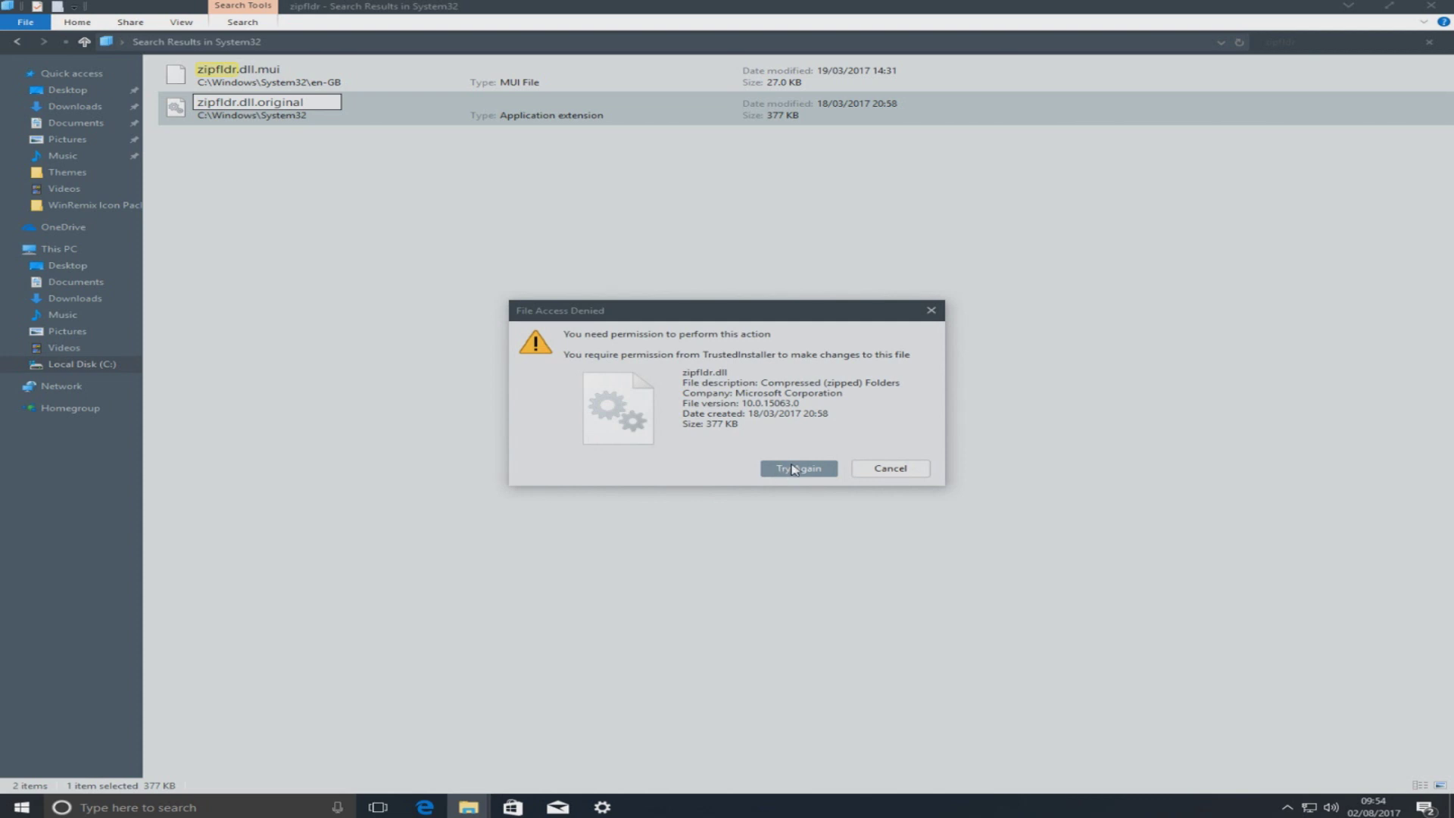
pyautogui.click(880, 471)
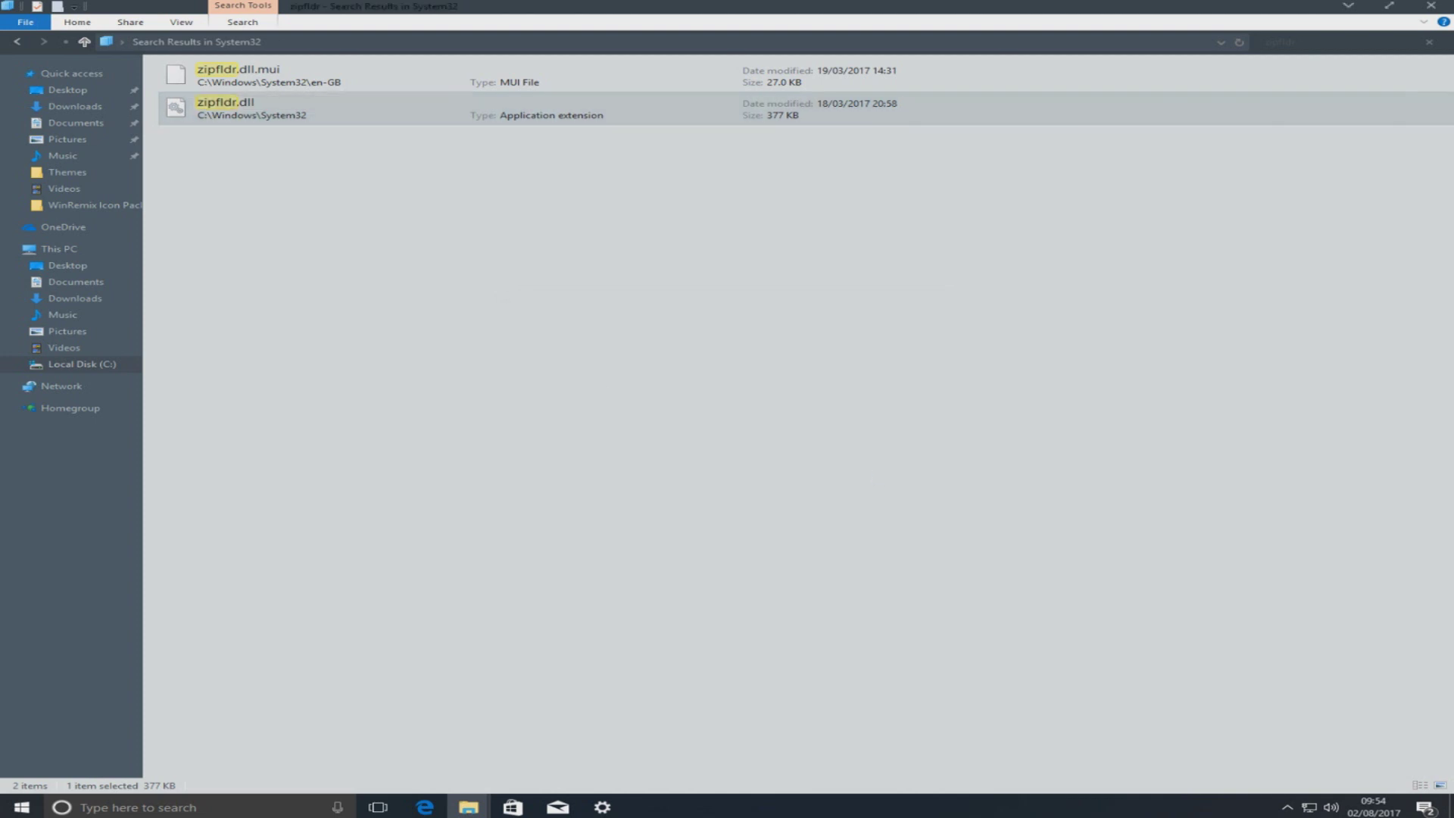
# Step: Take ownership of zipfldr.dll in System32
pyautogui.rightClick(217, 116)
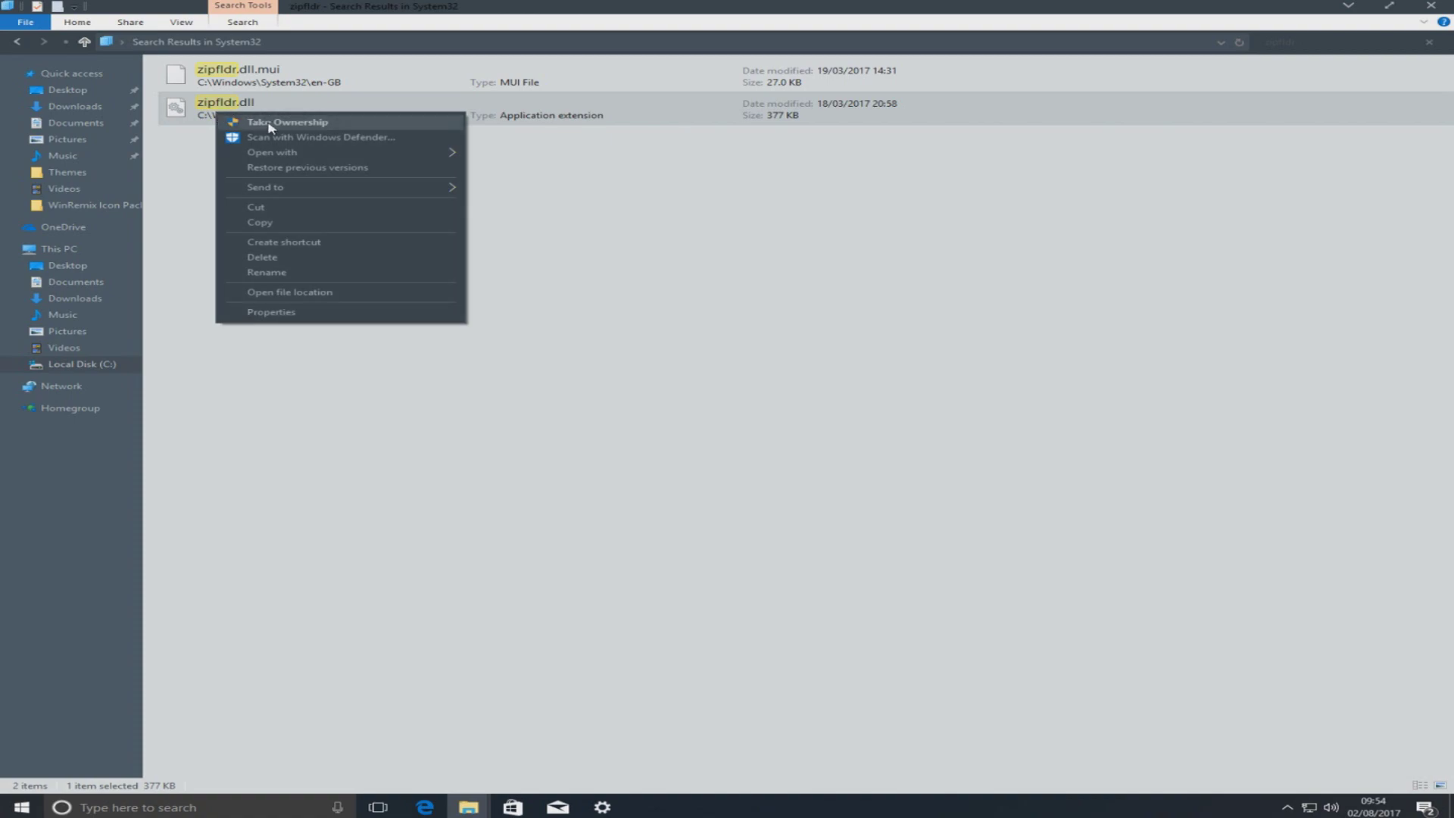
pyautogui.click(227, 124)
pyautogui.click(705, 482)
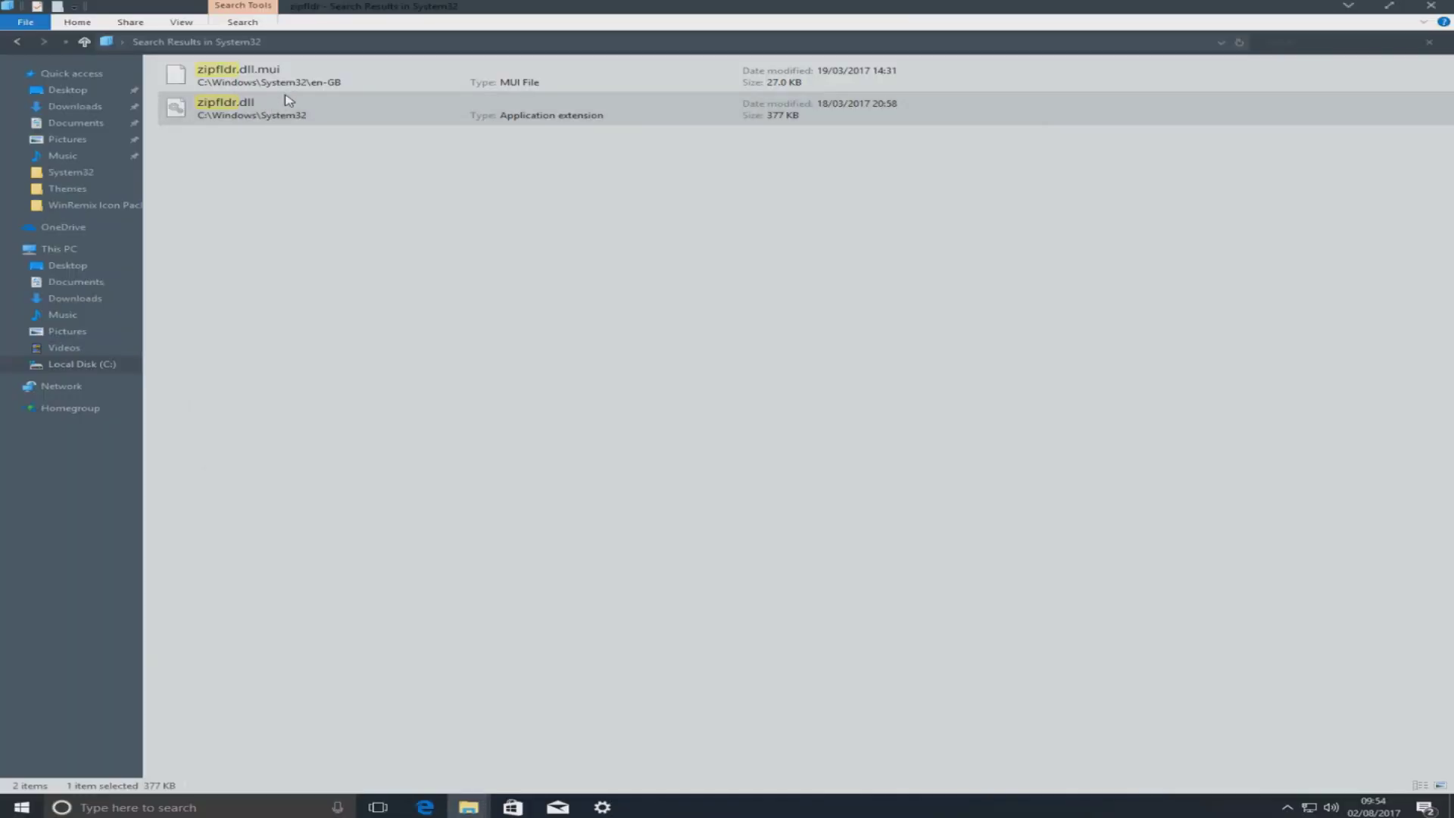
# Step: Rename zipfldr.dll to zipfldr.dll.original, approving the extension change and permission prompts
pyautogui.rightClick(267, 117)
pyautogui.click(338, 275)
pyautogui.press('End')
pyautogui.write('.original')
pyautogui.press('Return')
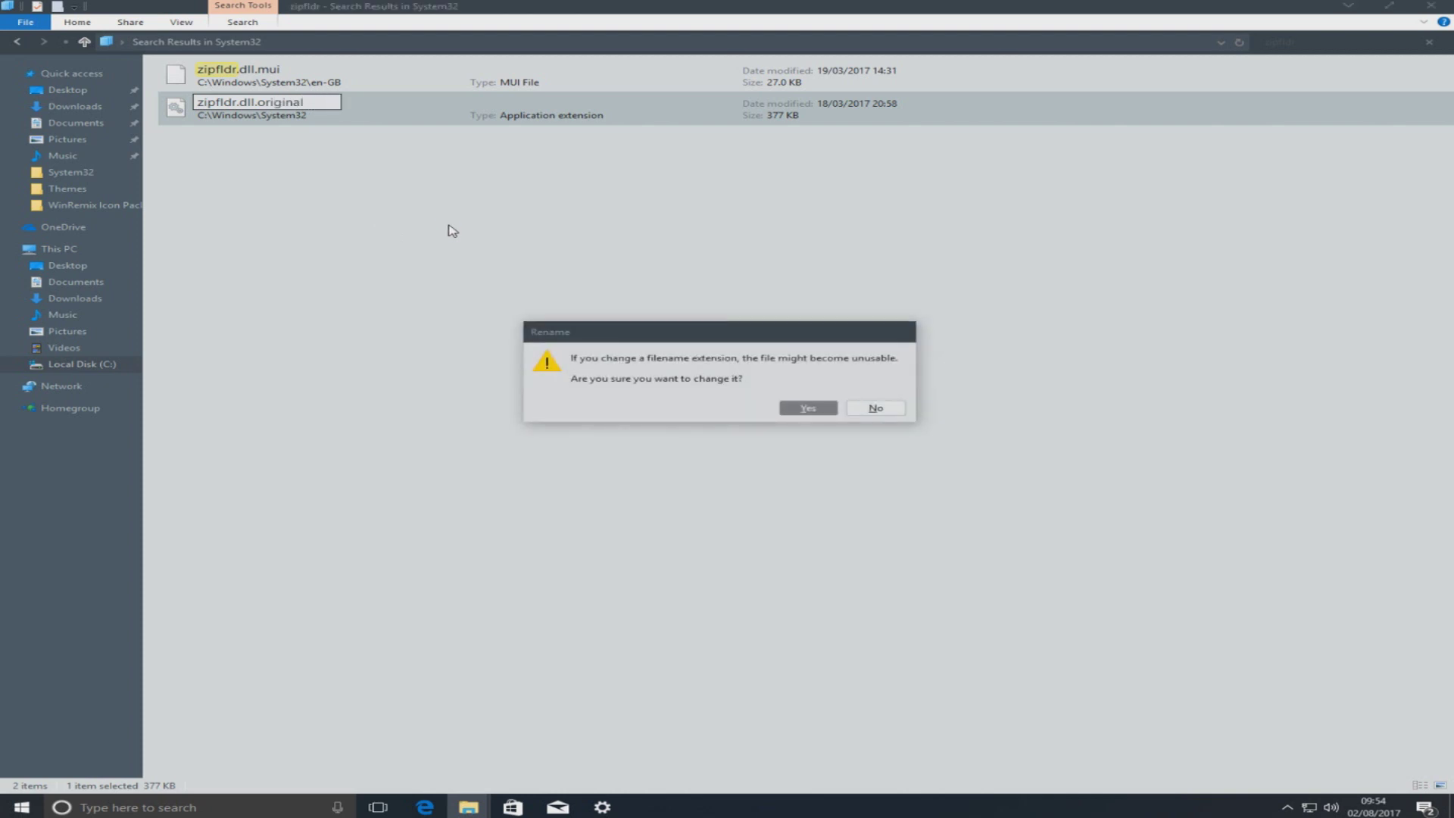
pyautogui.press('Return')
pyautogui.click(716, 459)
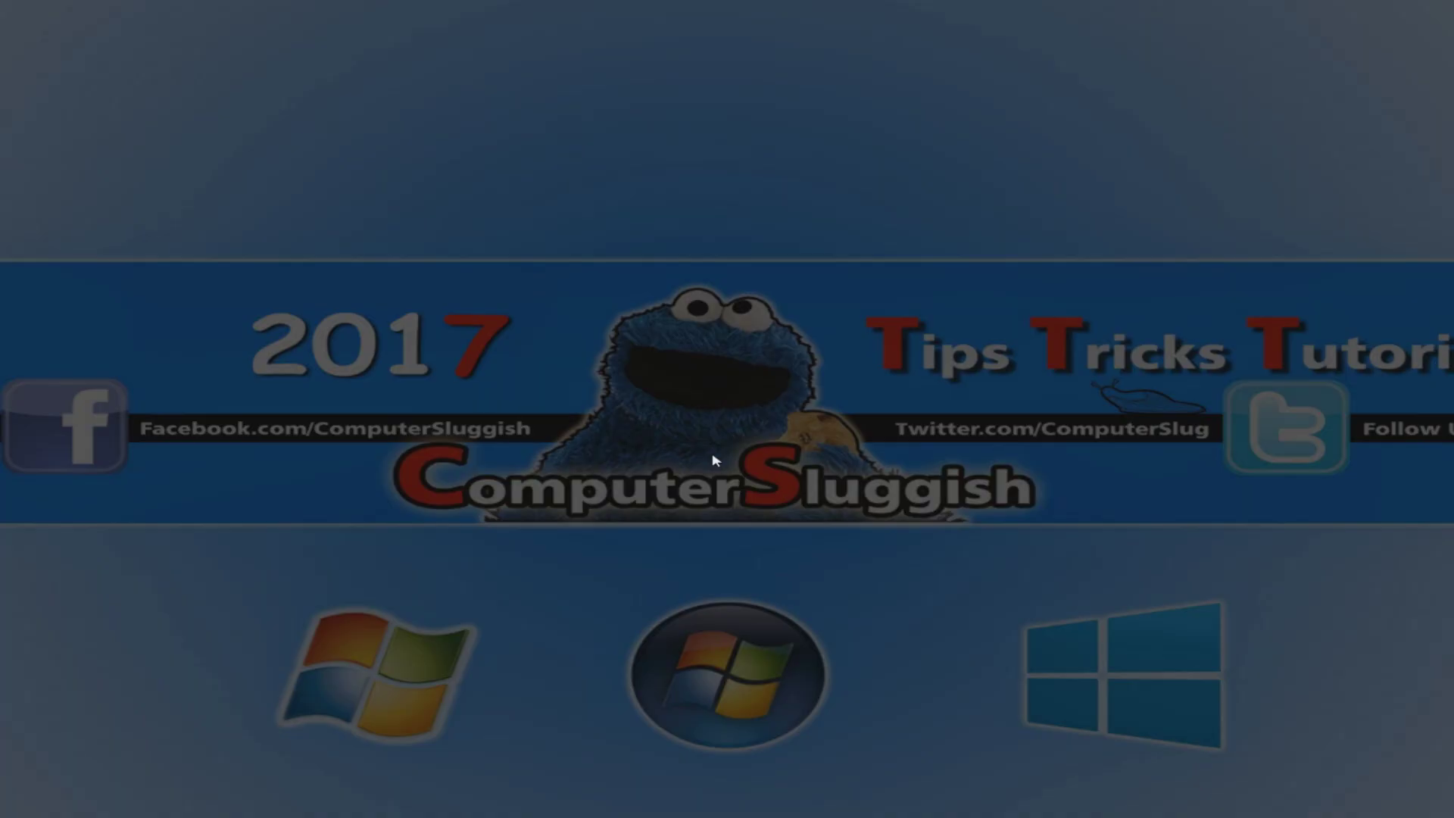
pyautogui.click(683, 494)
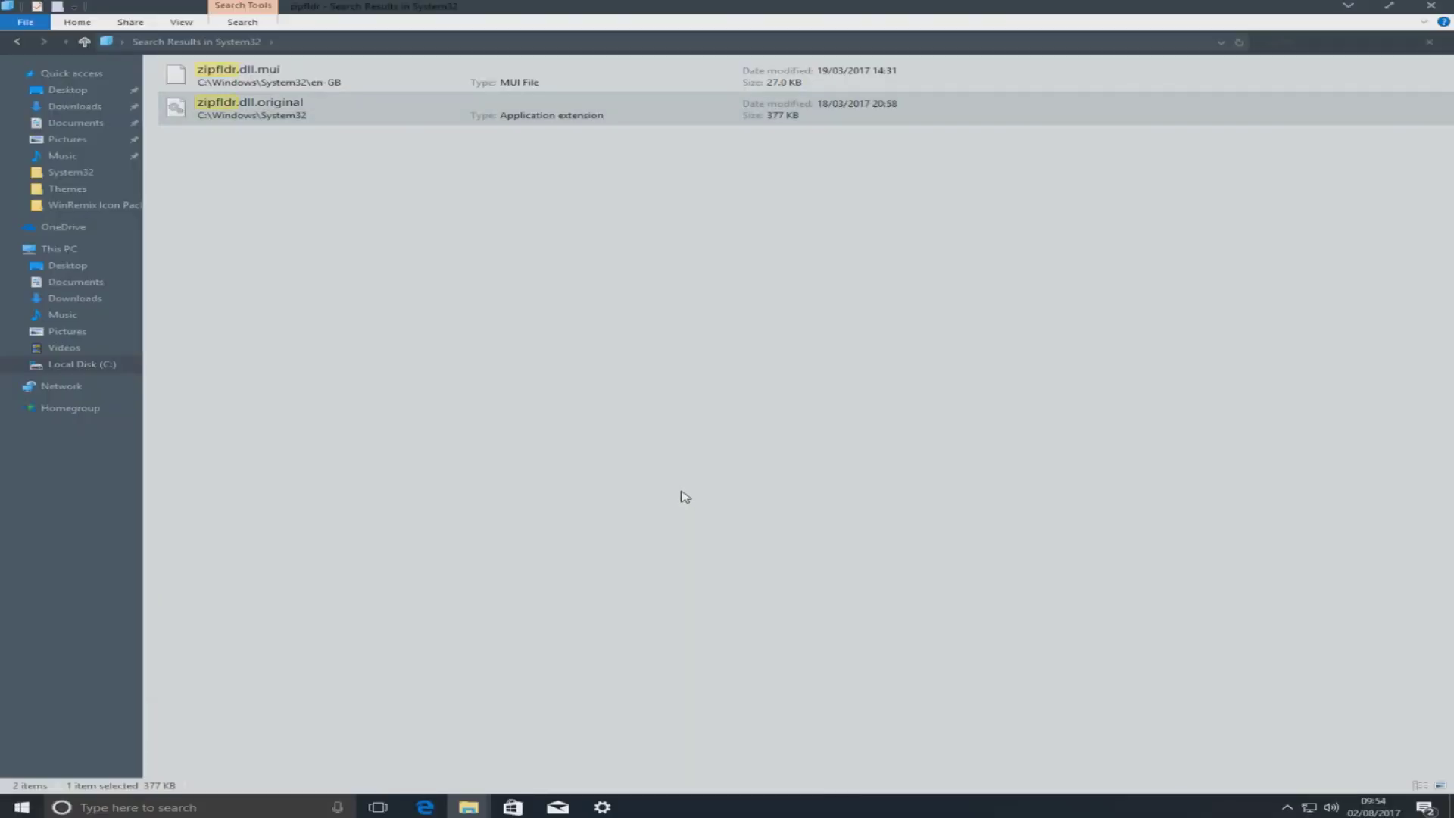
pyautogui.click(687, 455)
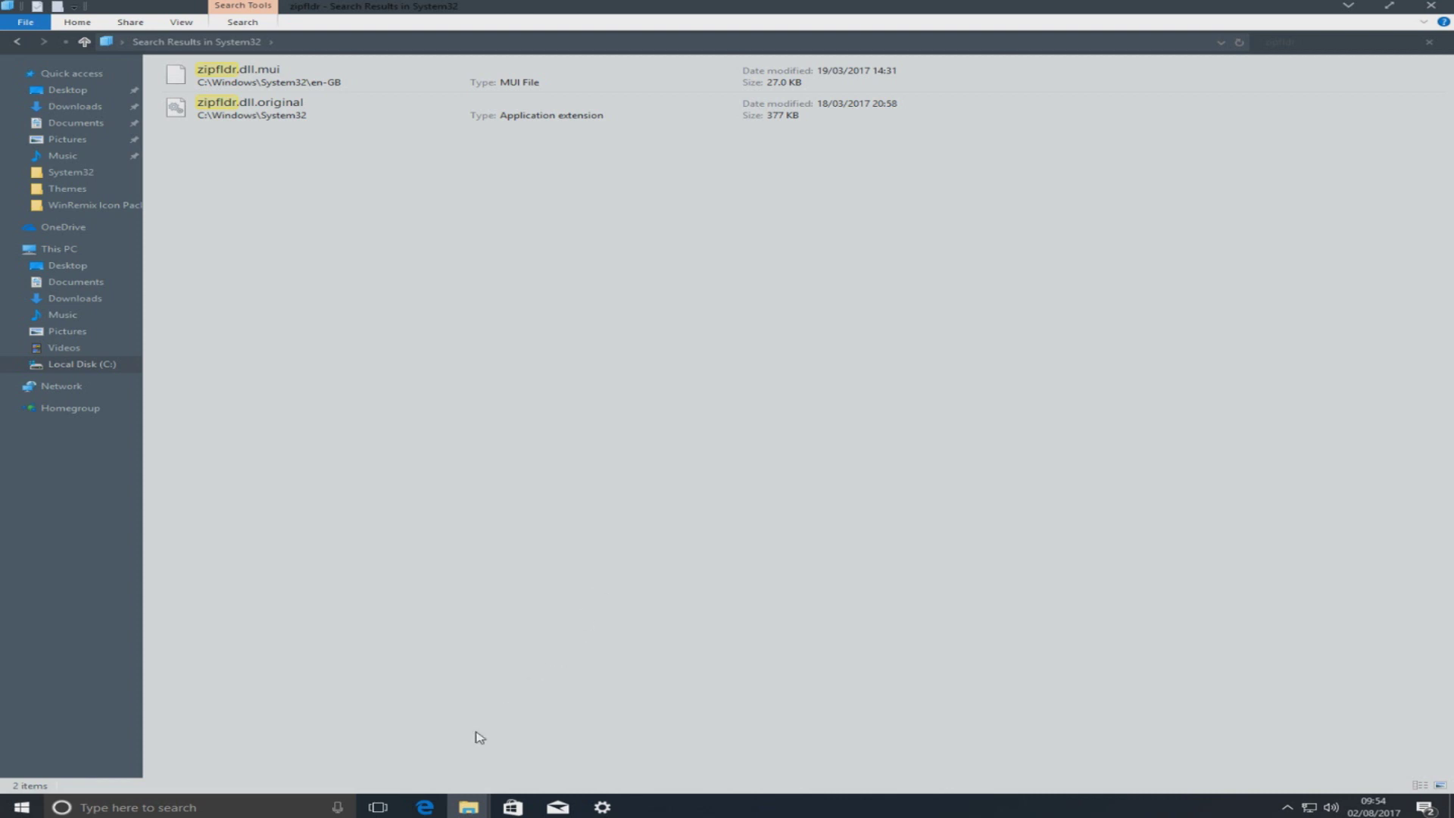
# Step: Copy zipfldr.dll from the WinRemix Icon Pack folder
pyautogui.moveTo(463, 812)
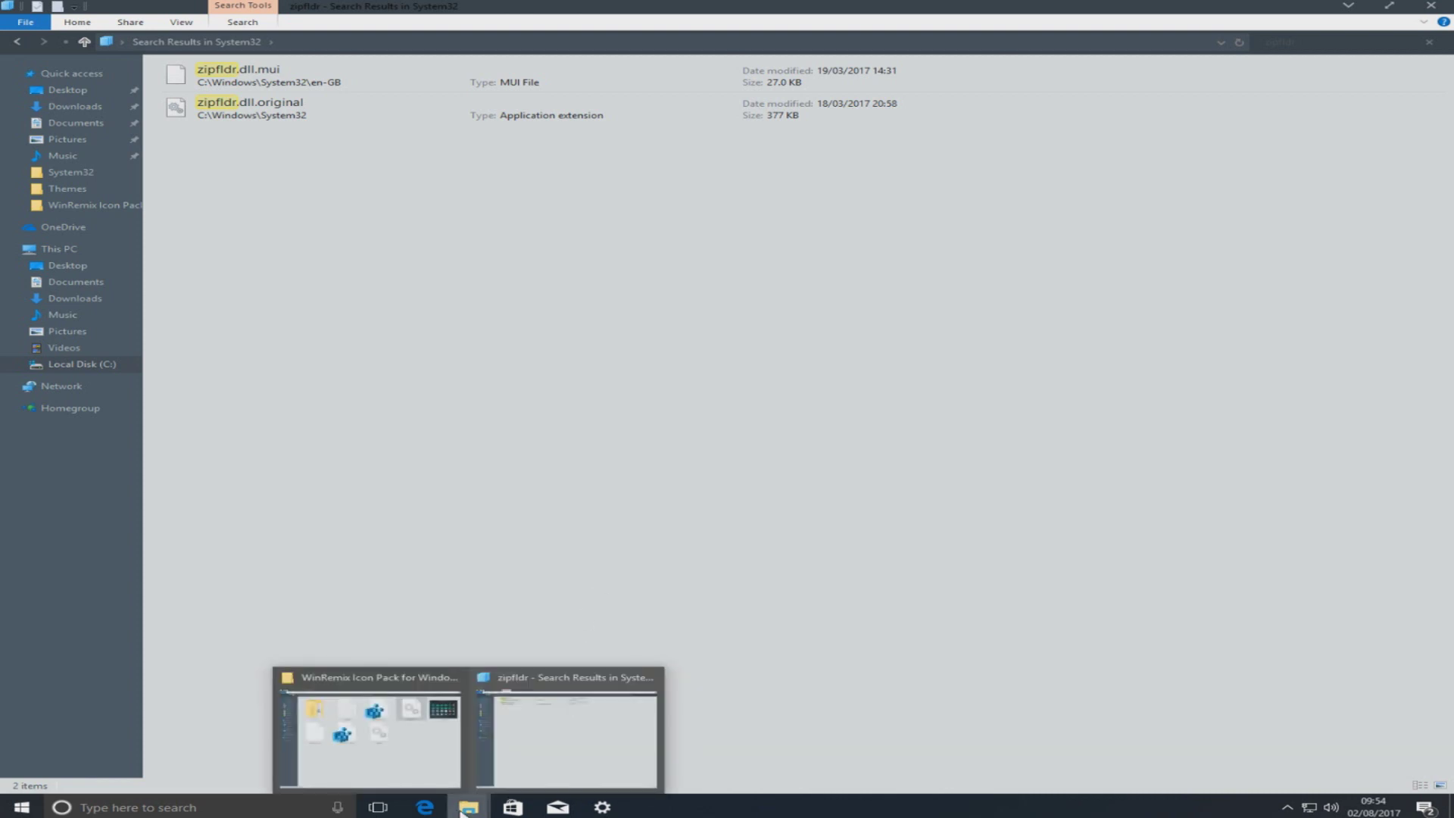
pyautogui.click(422, 759)
pyautogui.click(558, 577)
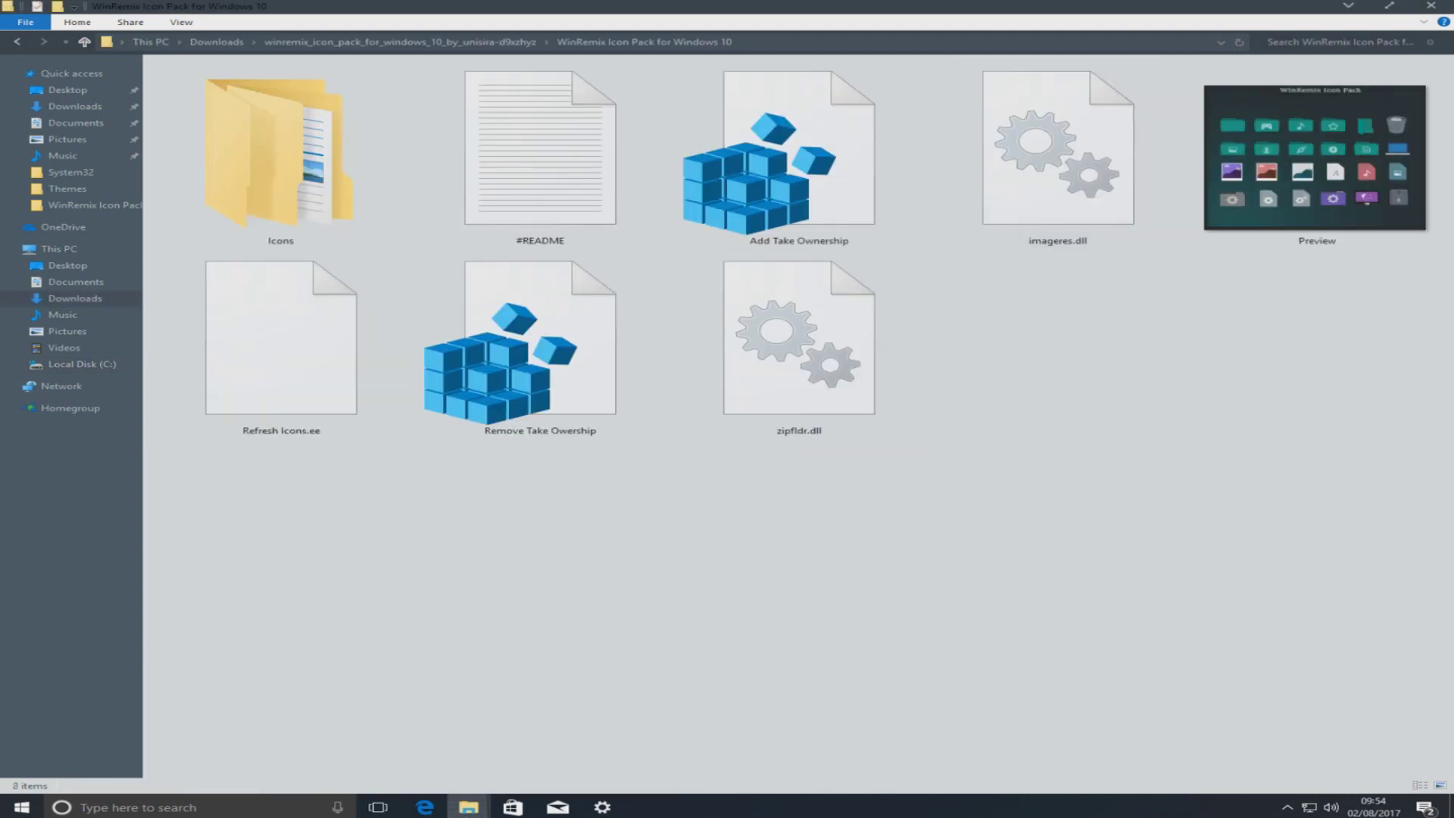
pyautogui.rightClick(767, 367)
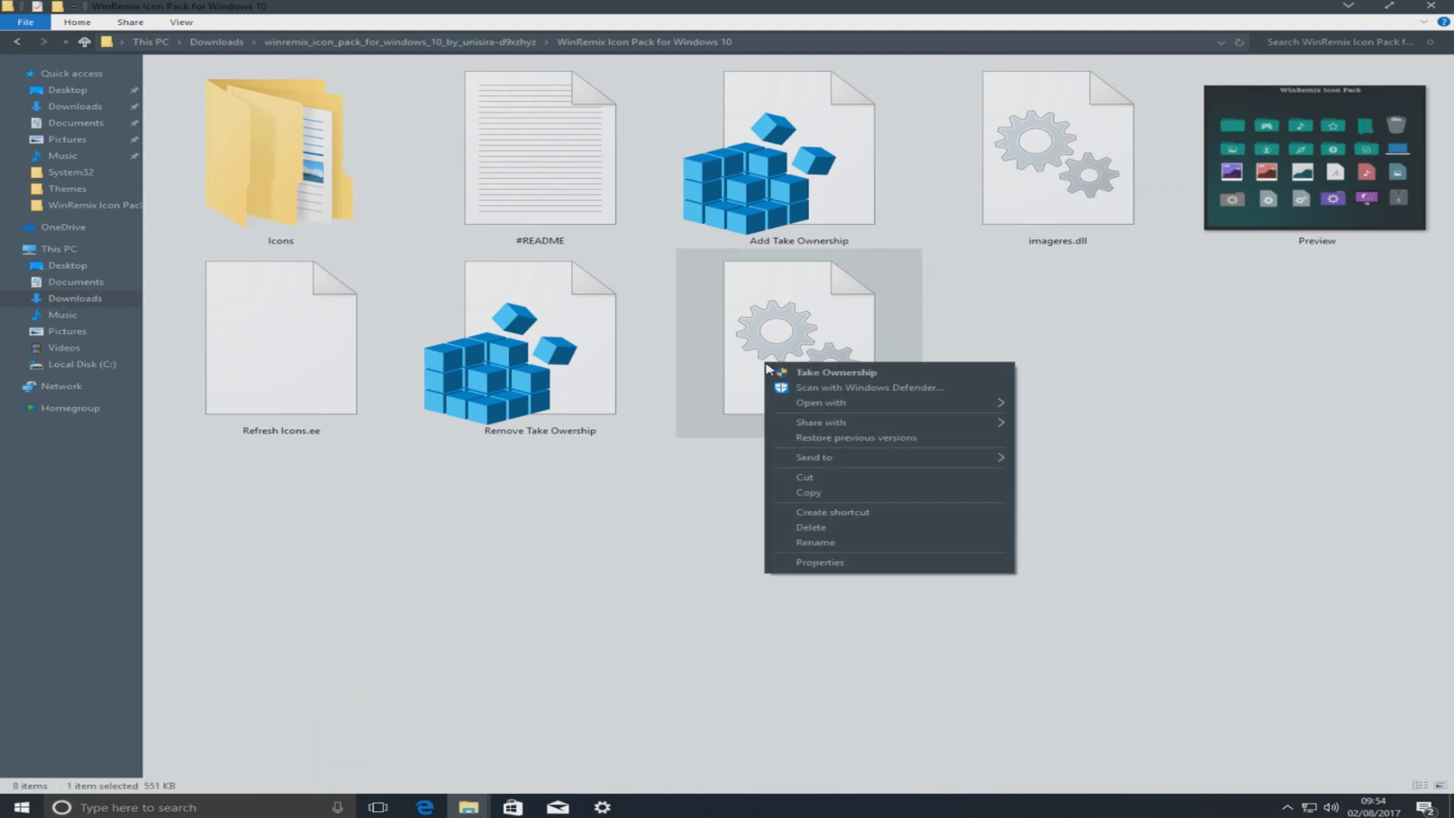
pyautogui.click(818, 494)
# Step: Paste the WinRemix zipfldr.dll into System32, granting administrator permission
pyautogui.click(640, 559)
pyautogui.moveTo(469, 807)
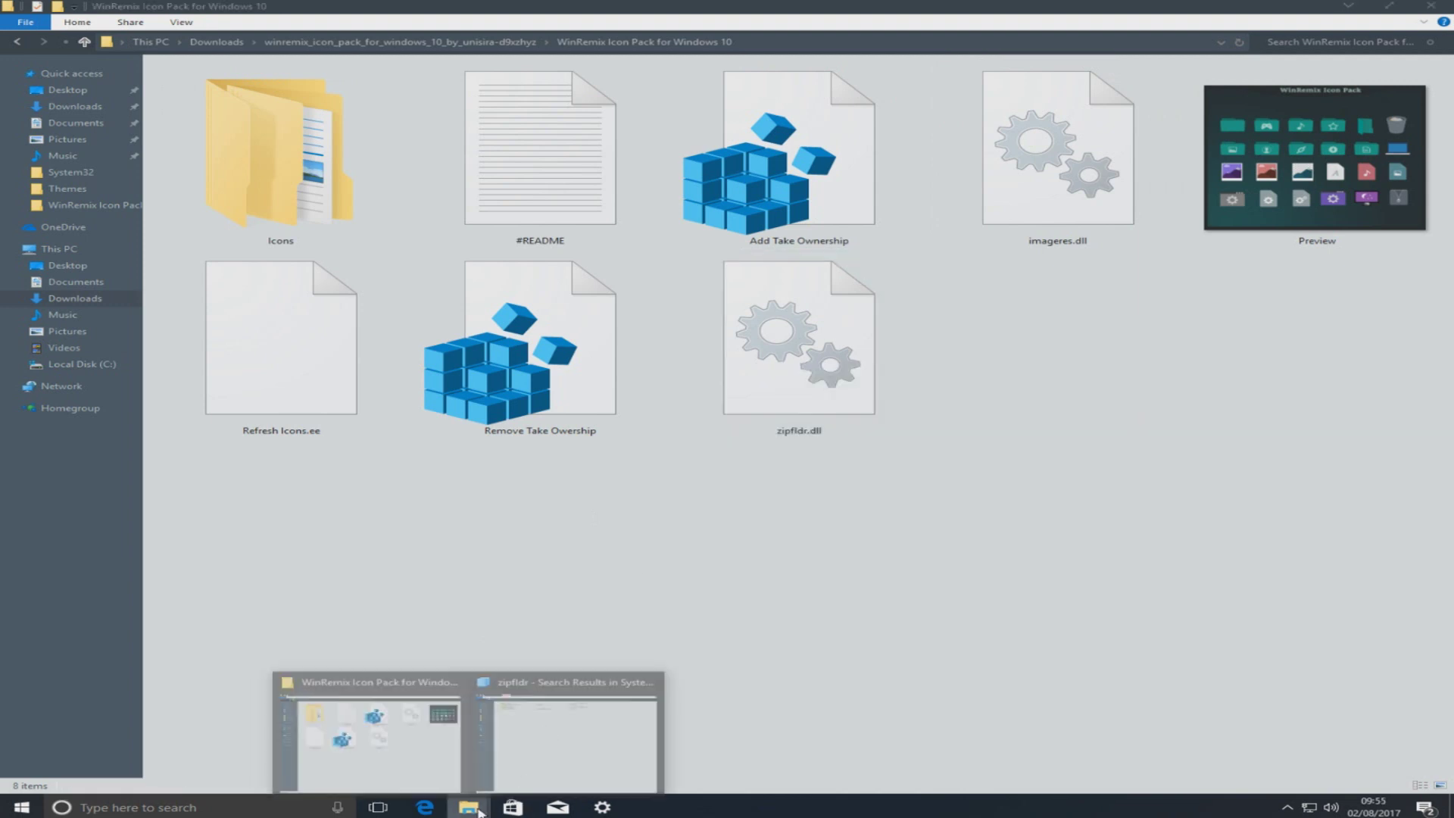
pyautogui.click(553, 747)
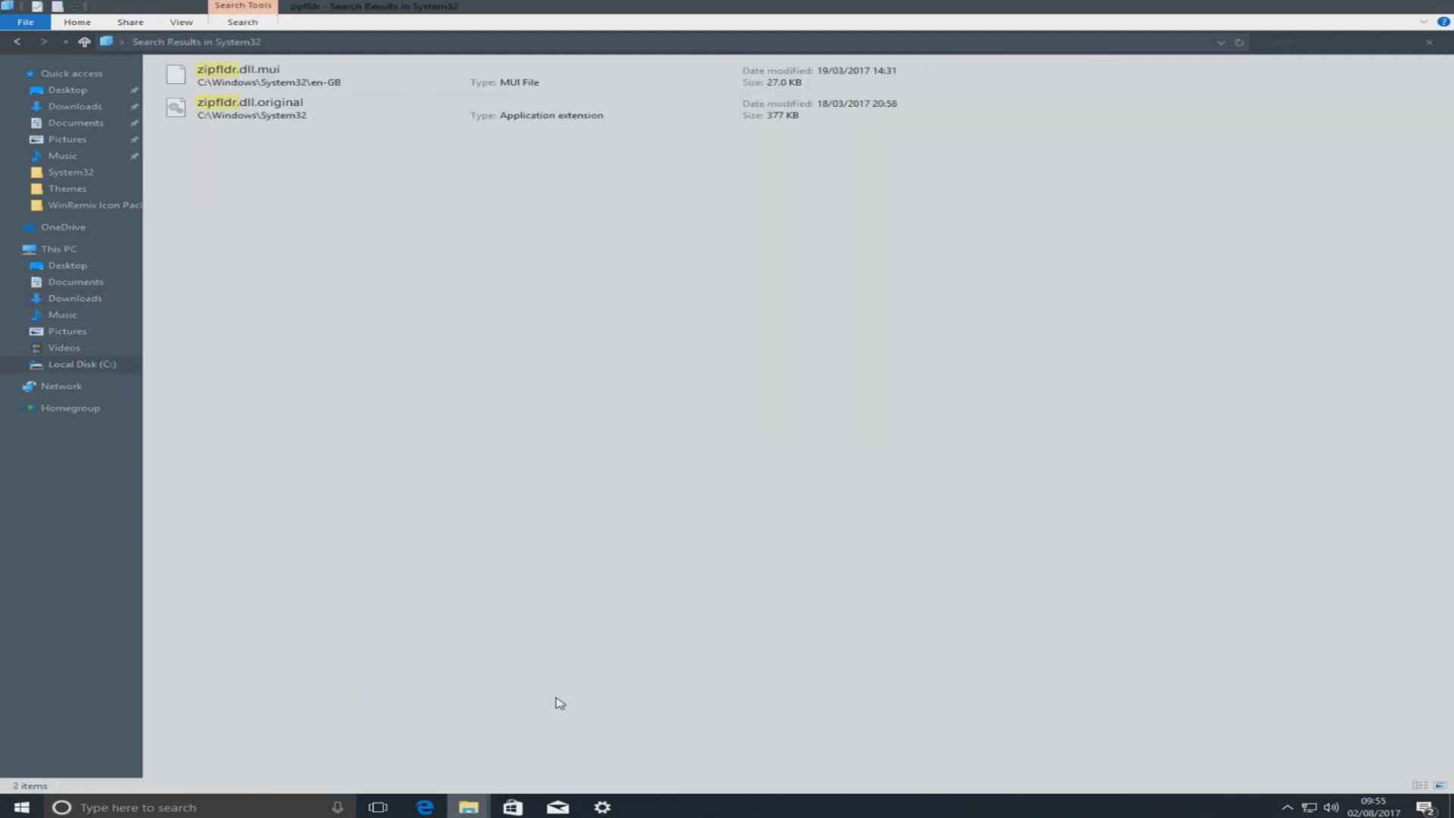
pyautogui.click(18, 44)
pyautogui.rightClick(906, 355)
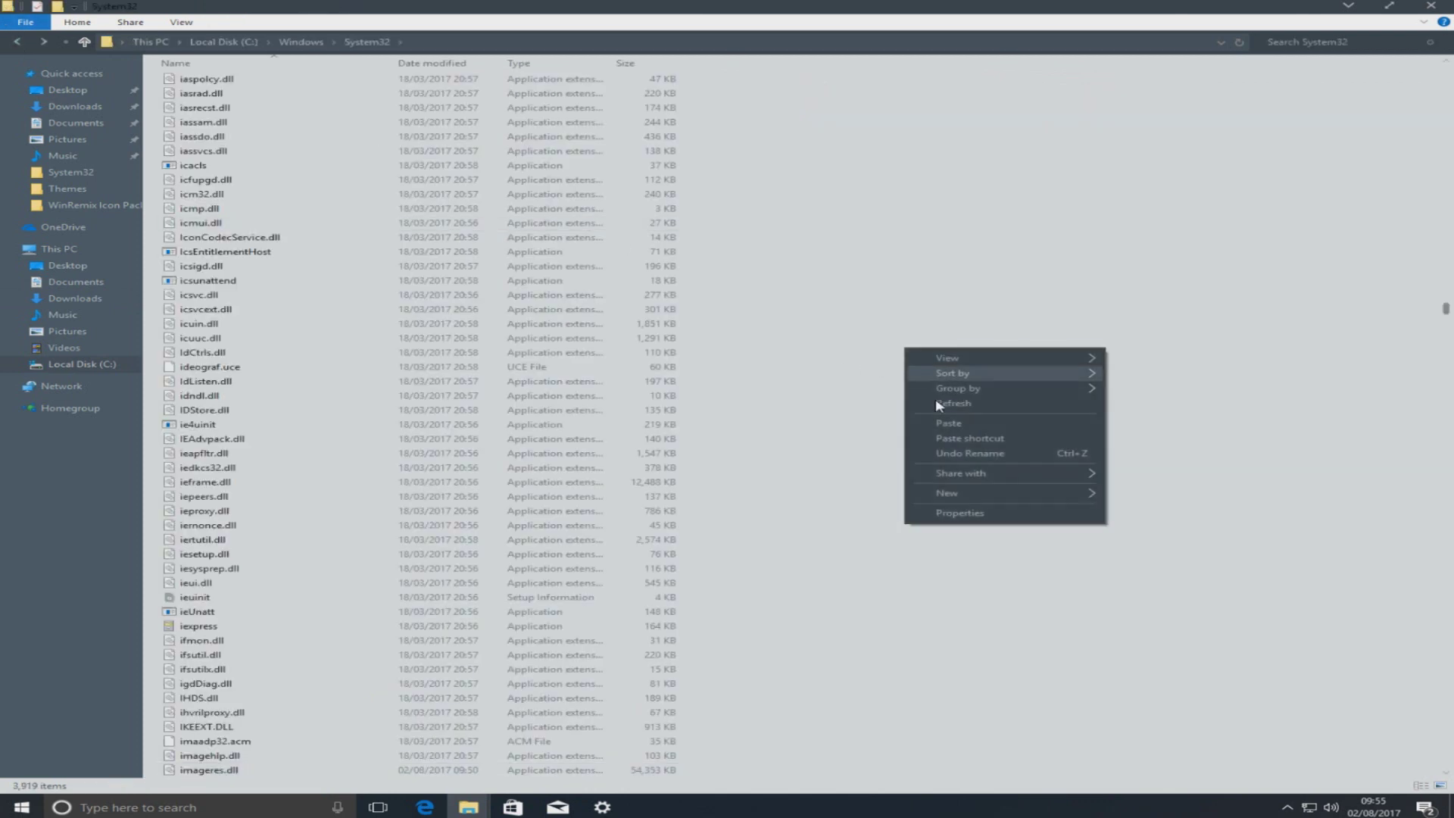
pyautogui.click(949, 423)
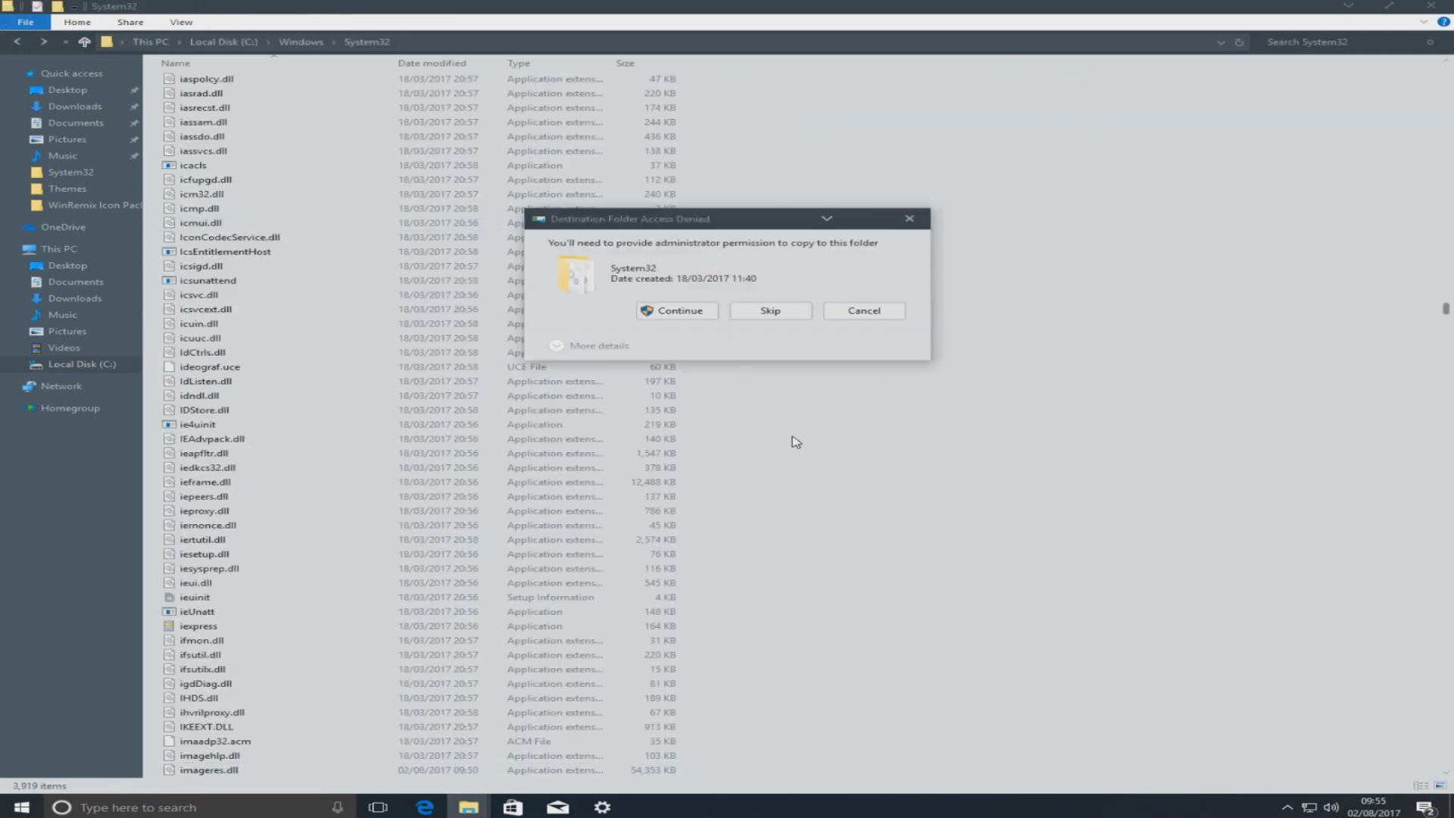
pyautogui.click(688, 312)
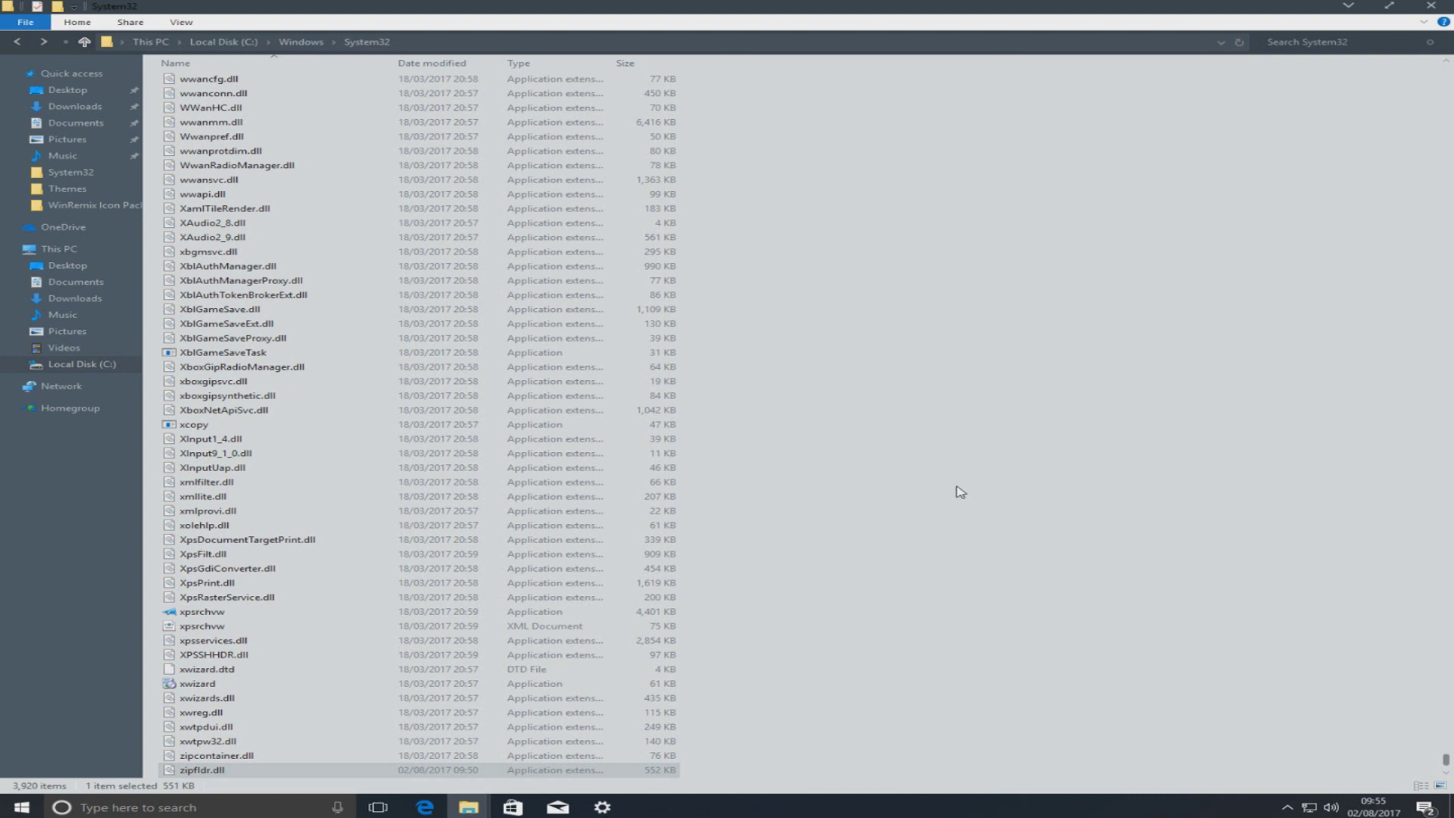
# Step: Rename 'Refresh Icons.ee' to 'Refresh Icons.exe' in the WinRemix folder, accepting the extension change
pyautogui.moveTo(468, 811)
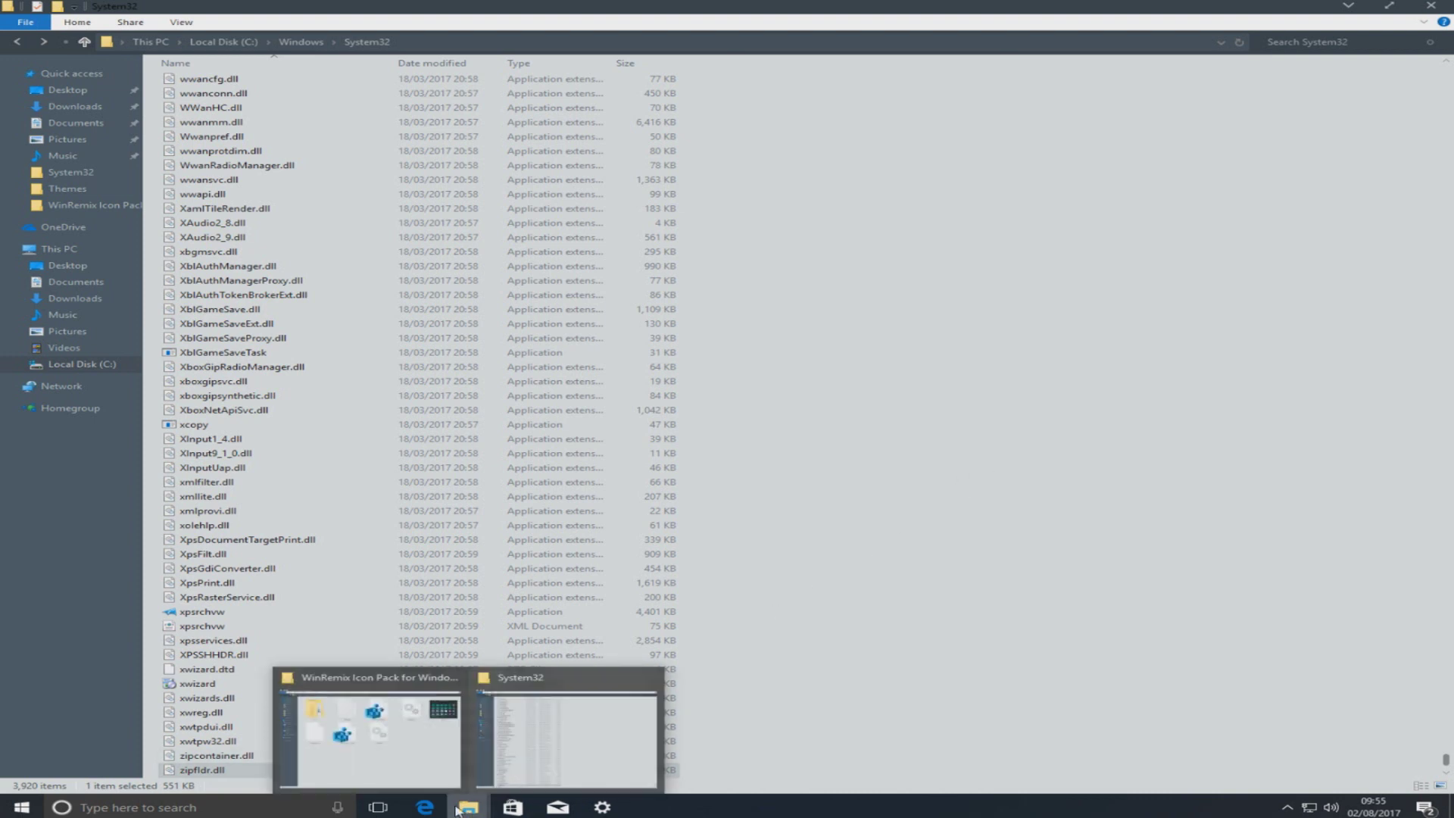
pyautogui.click(420, 773)
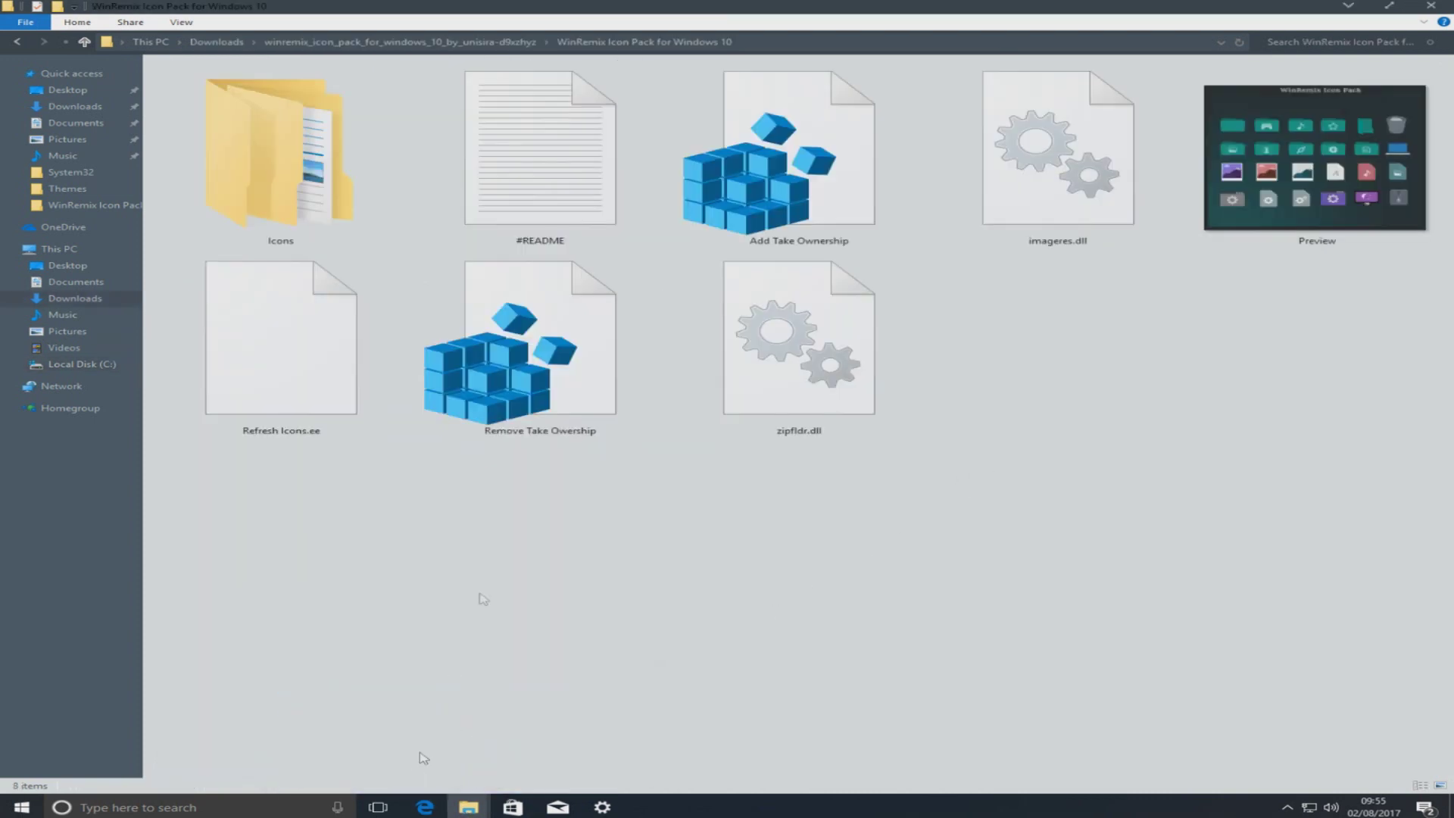
pyautogui.rightClick(316, 383)
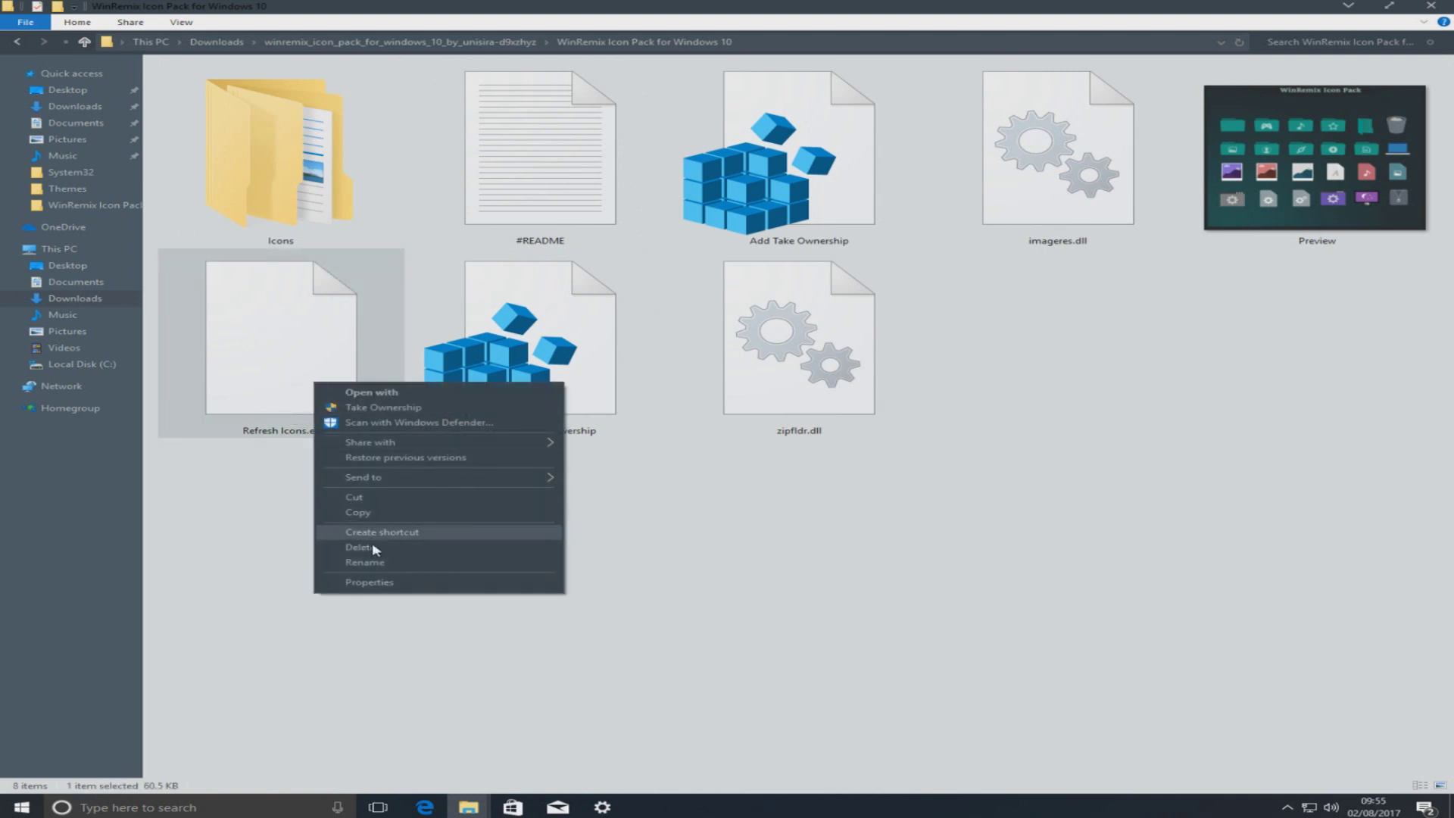
pyautogui.click(364, 563)
pyautogui.press('End')
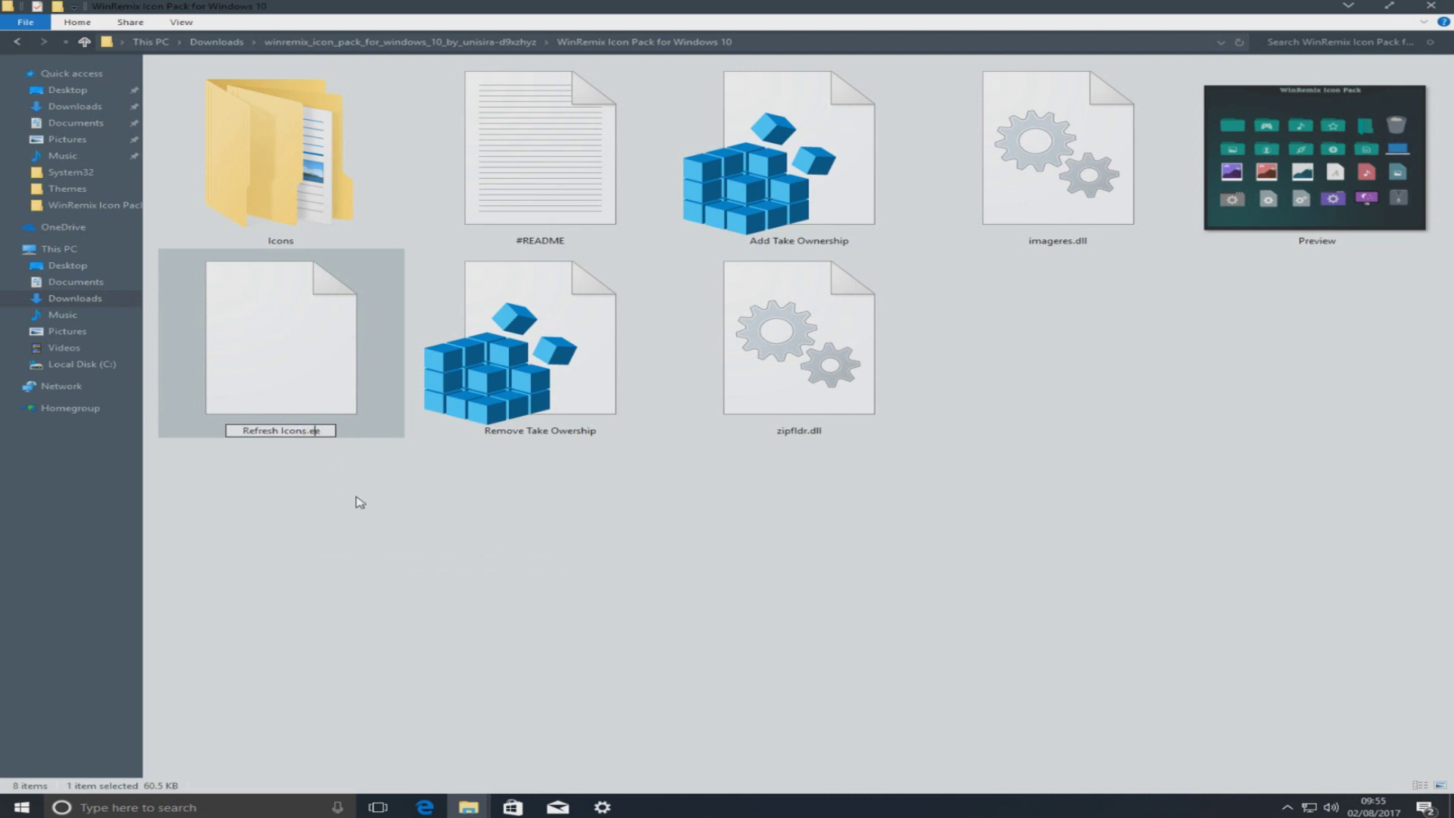
pyautogui.write('x')
pyautogui.press('Return')
pyautogui.click(803, 408)
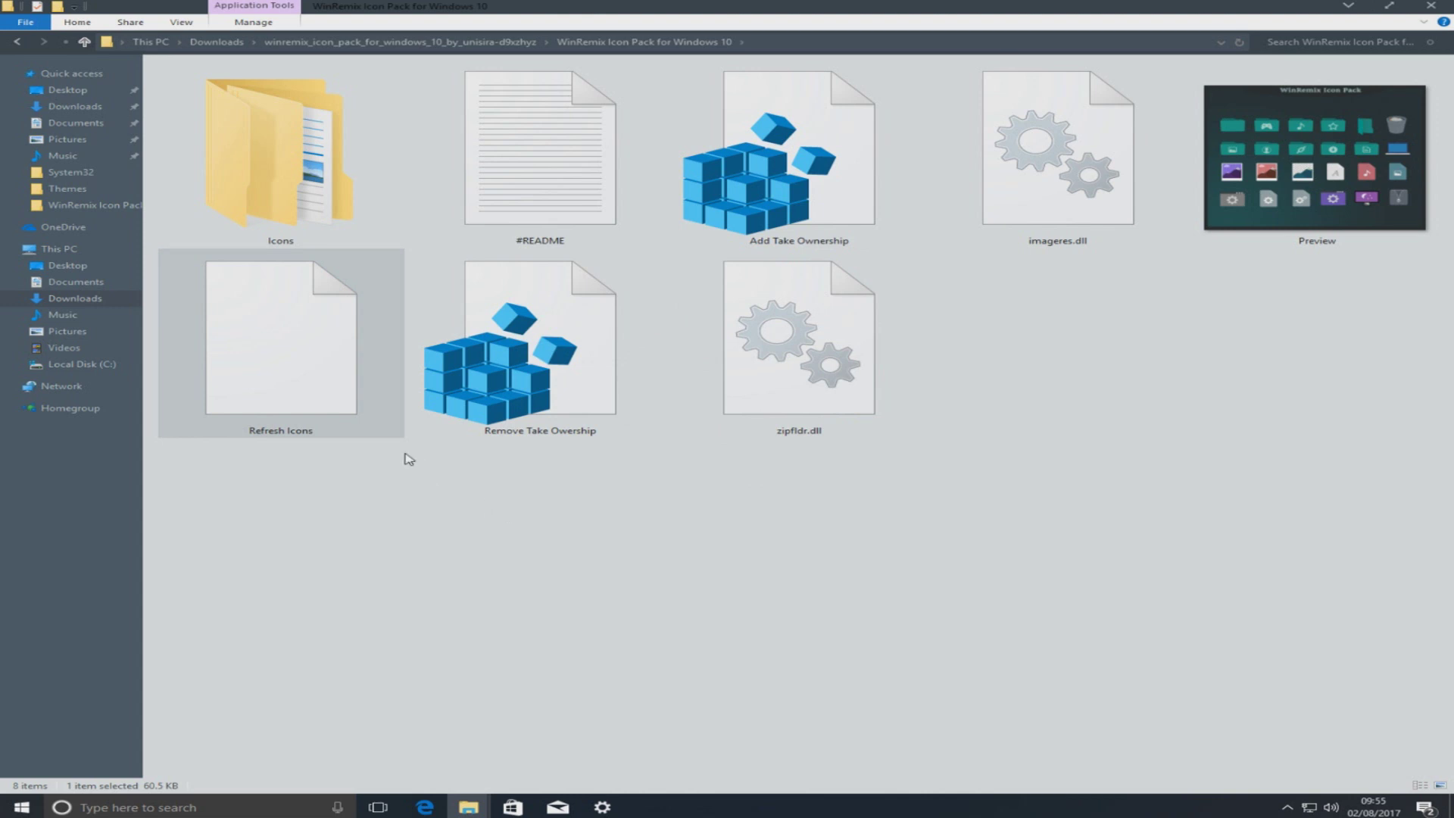
# Step: Run Refresh Icons as administrator and install the requested .NET Framework 3.5 feature
pyautogui.rightClick(326, 383)
pyautogui.click(356, 400)
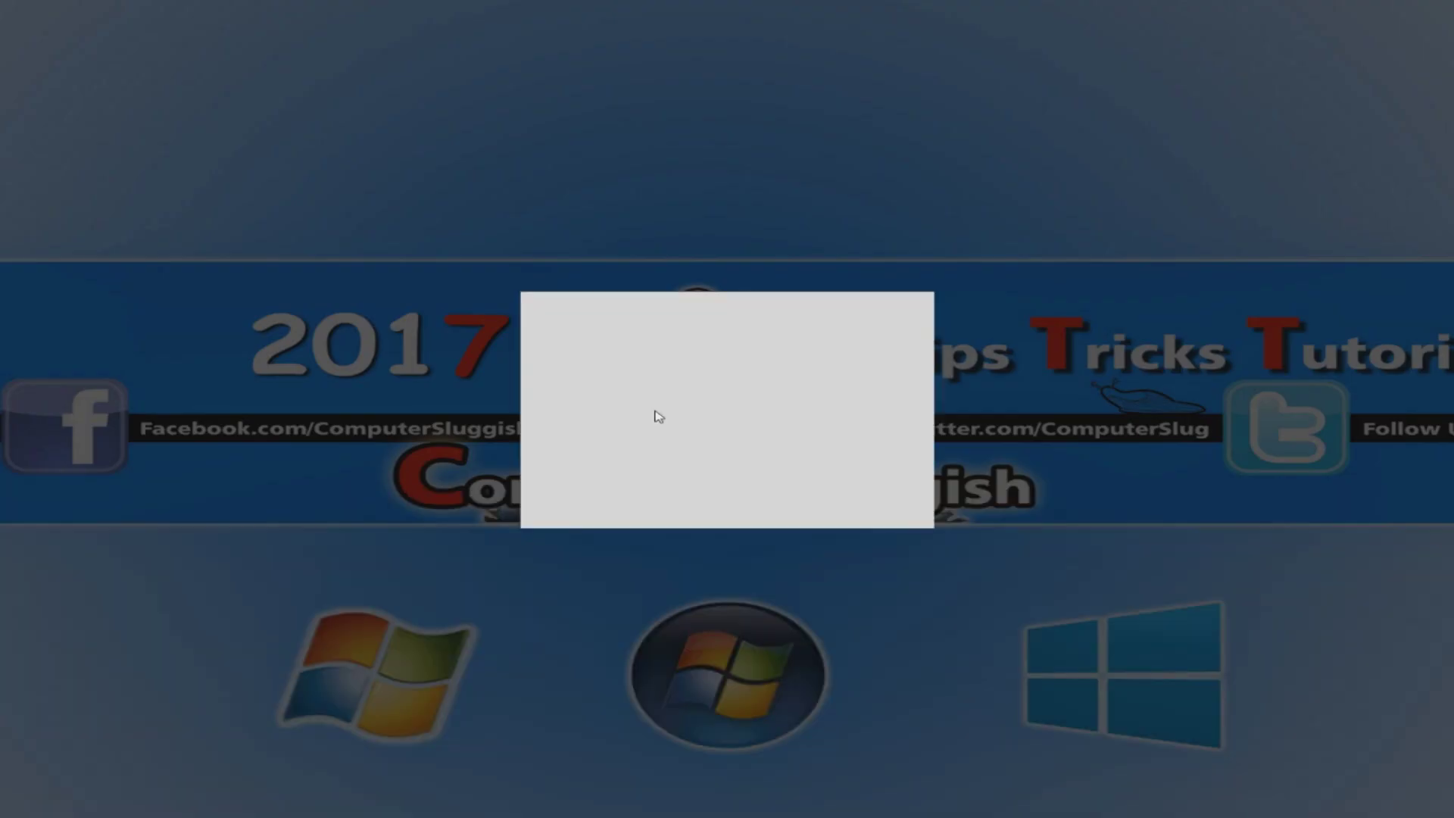
pyautogui.click(701, 500)
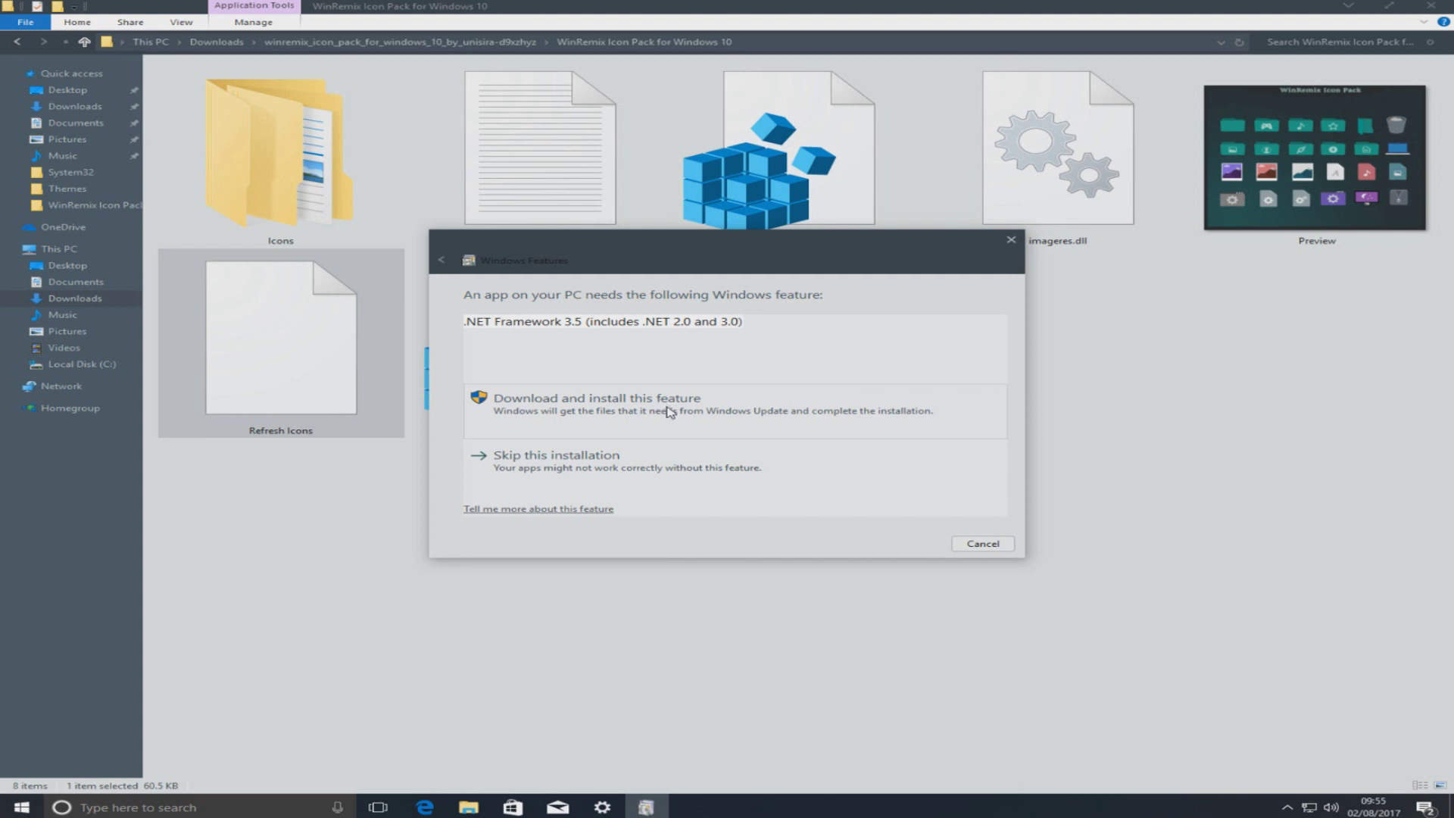
pyautogui.click(669, 411)
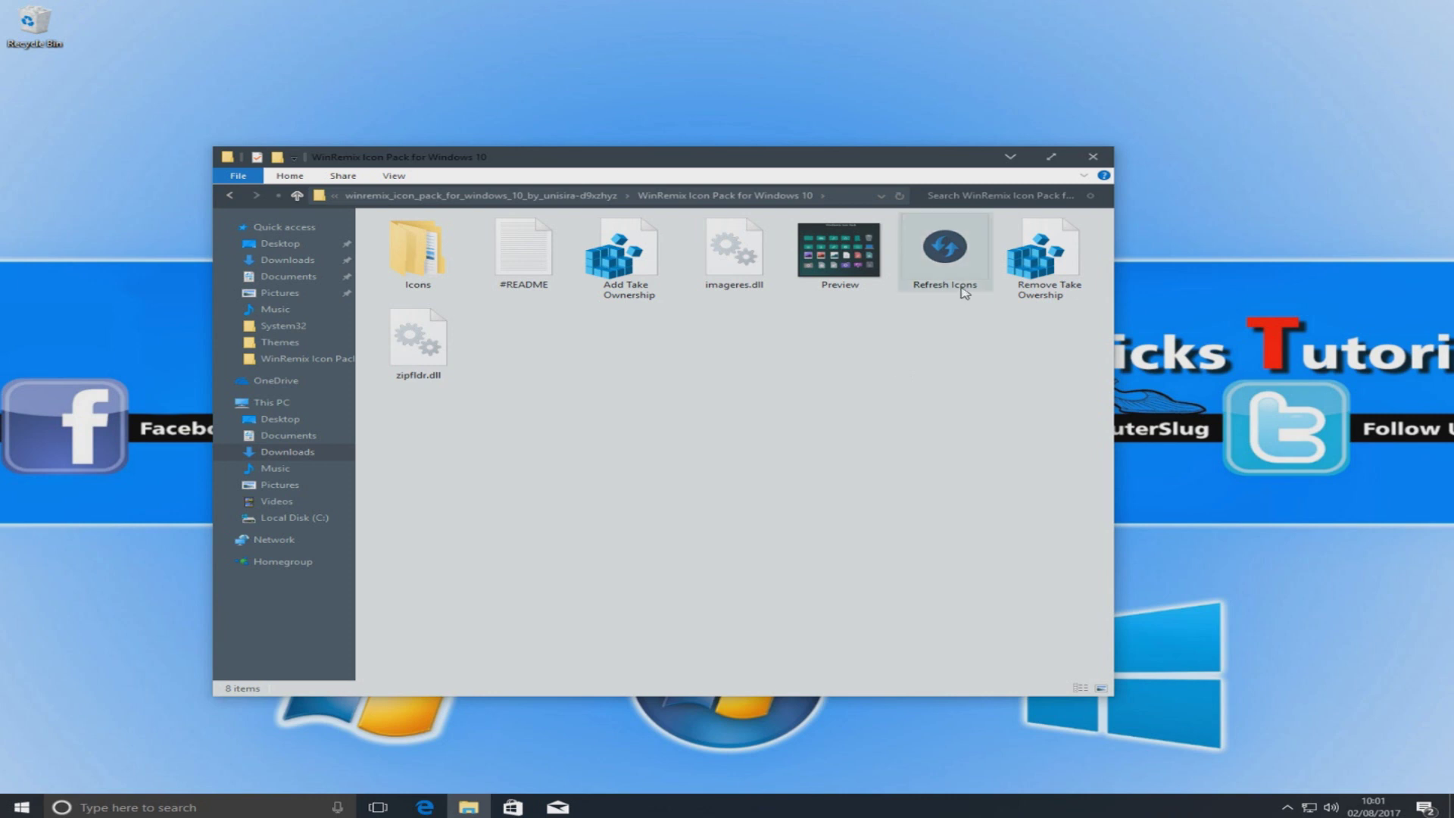
# Step: Run Refresh Icons as administrator again and refresh the system icons
pyautogui.rightClick(943, 265)
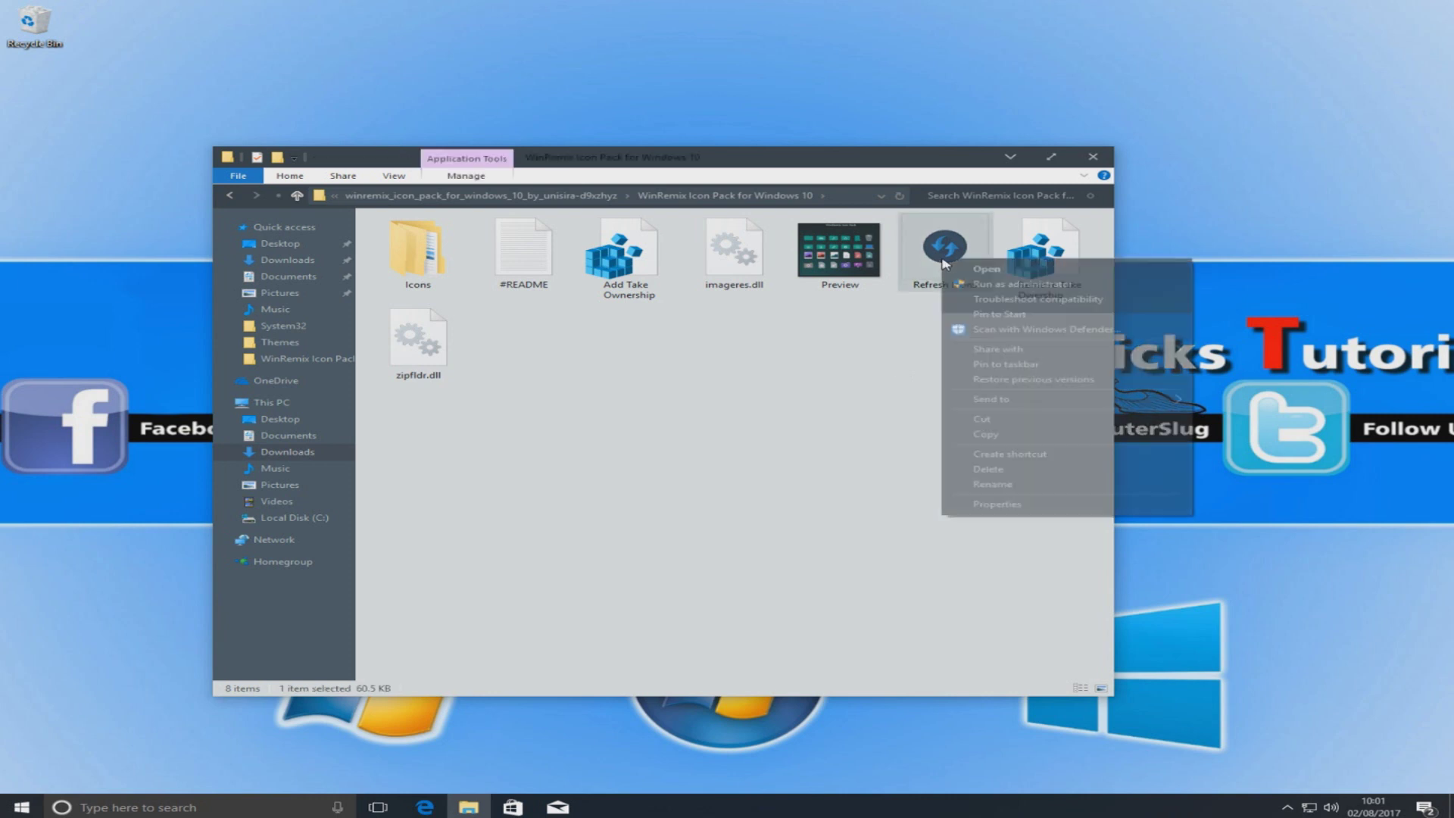
pyautogui.click(995, 290)
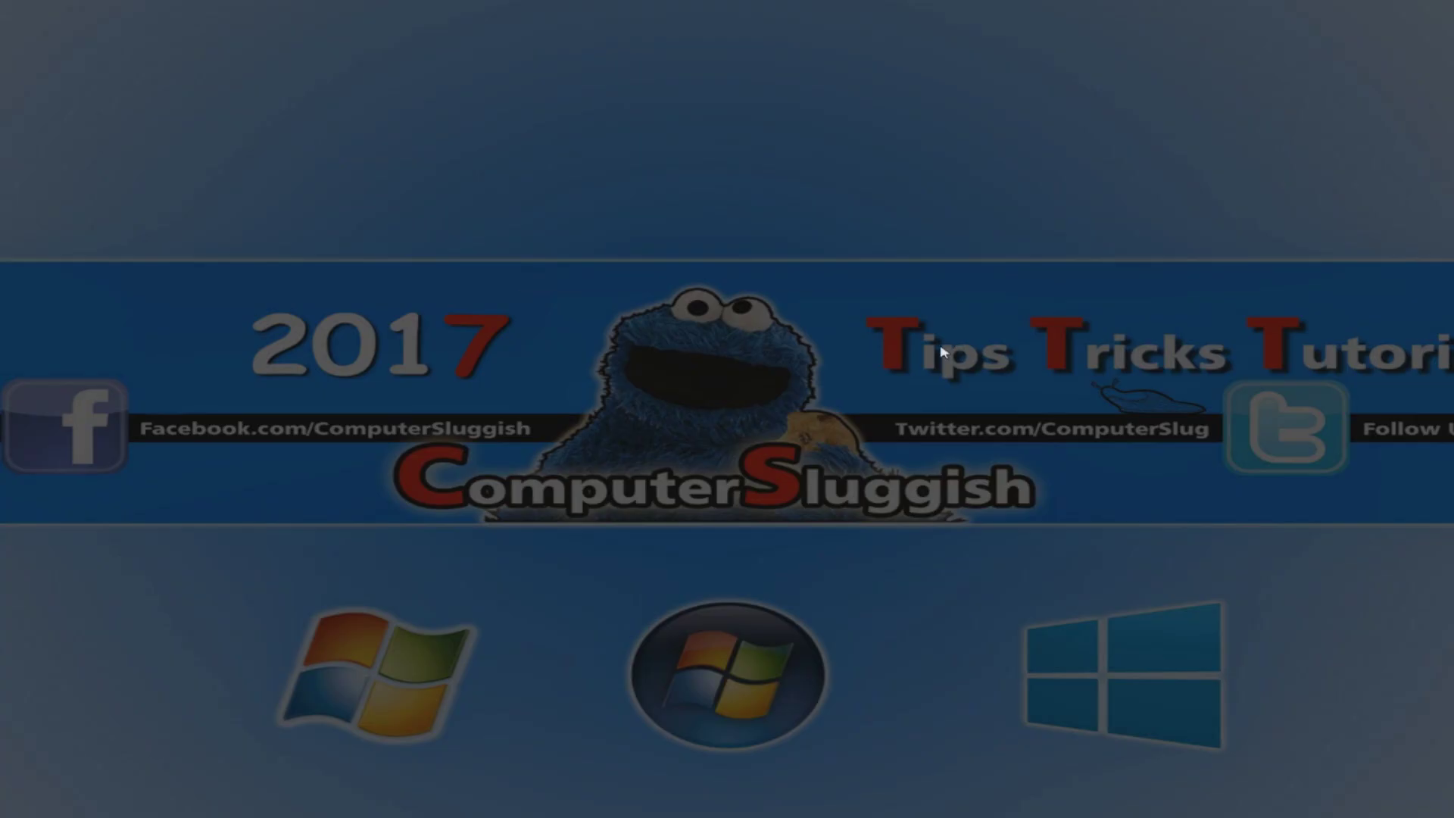
pyautogui.click(688, 510)
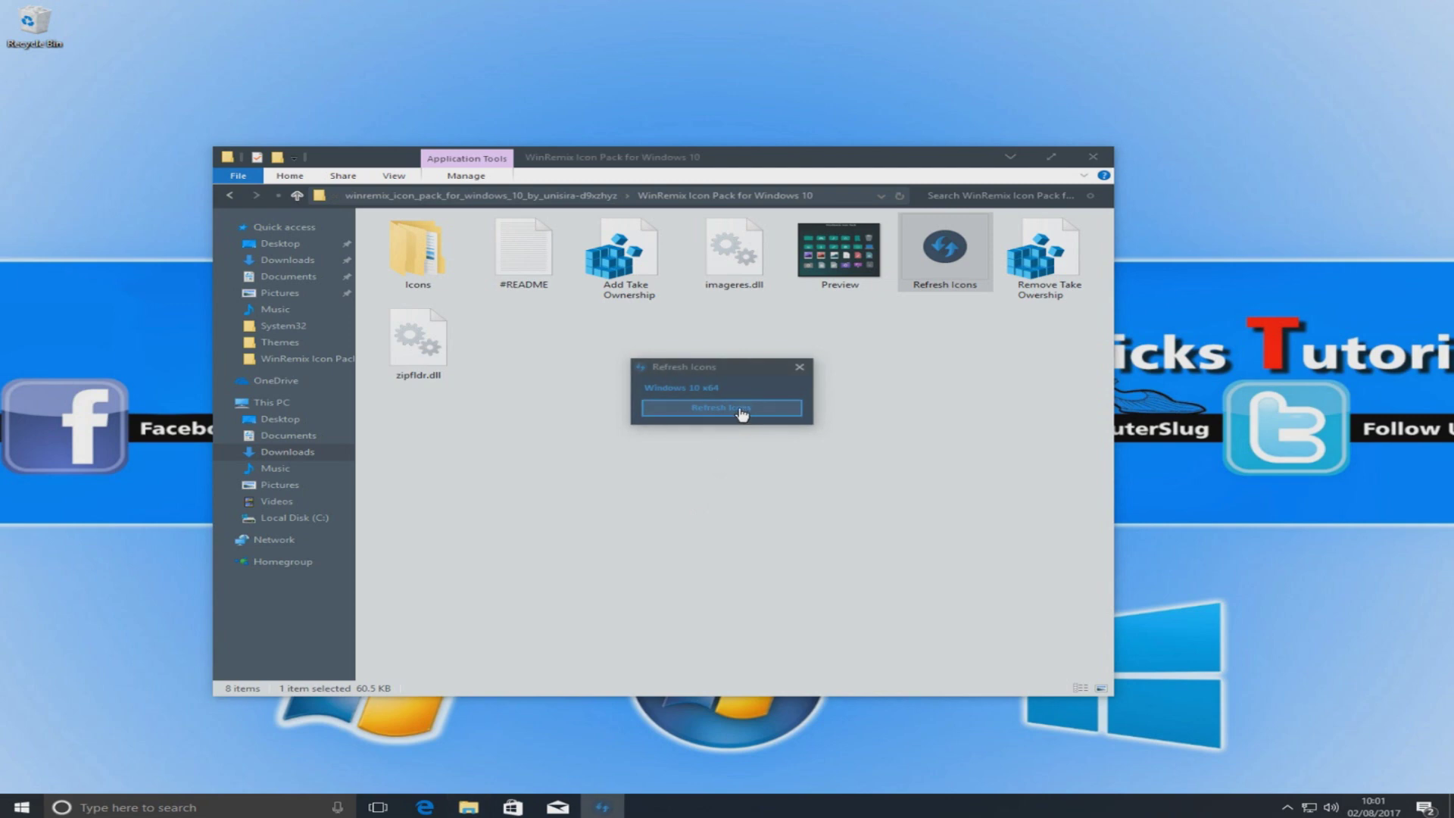
pyautogui.click(731, 409)
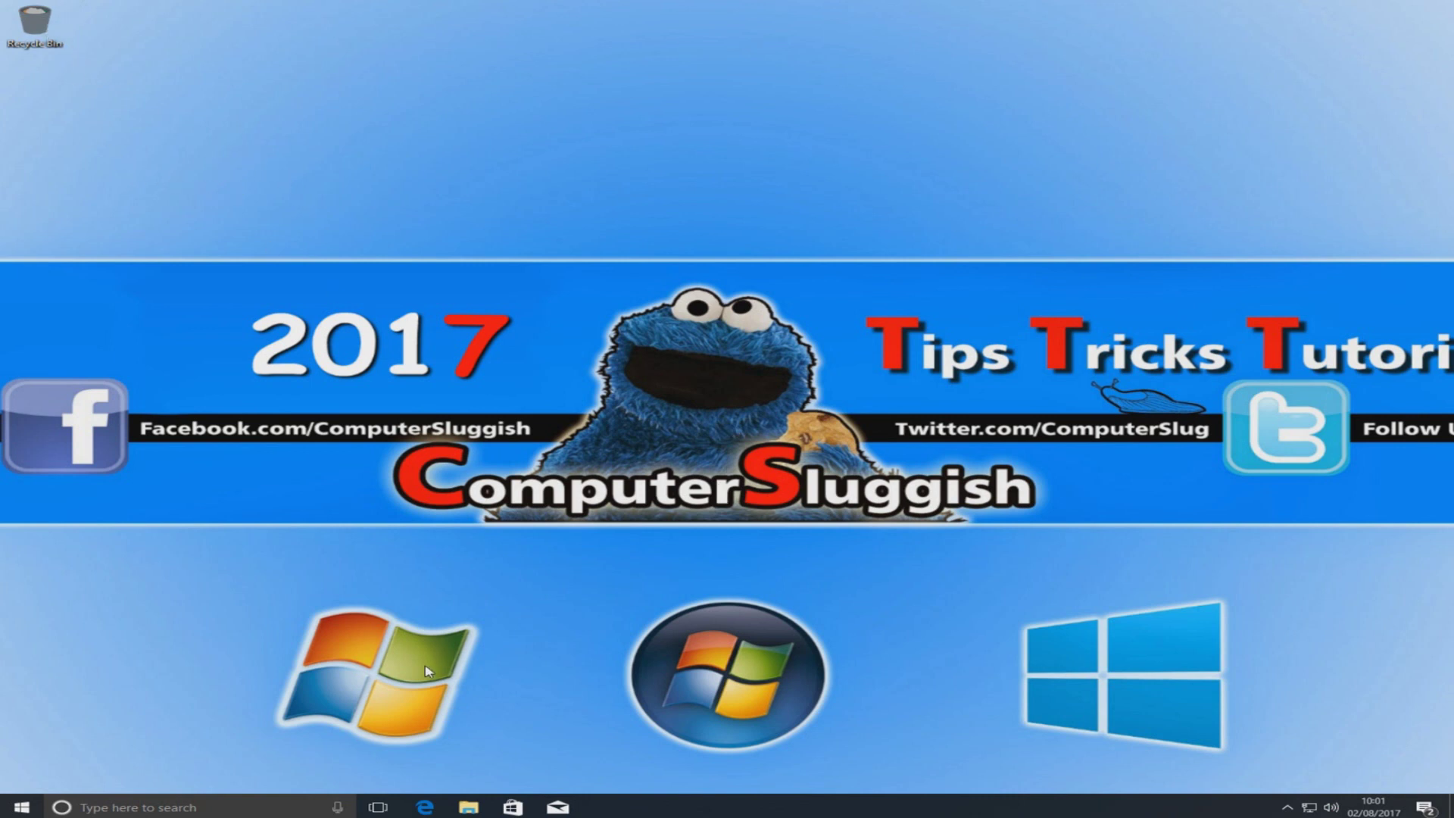
# Step: Show This PC in File Explorer in a restored window moved slightly up and left
pyautogui.click(469, 807)
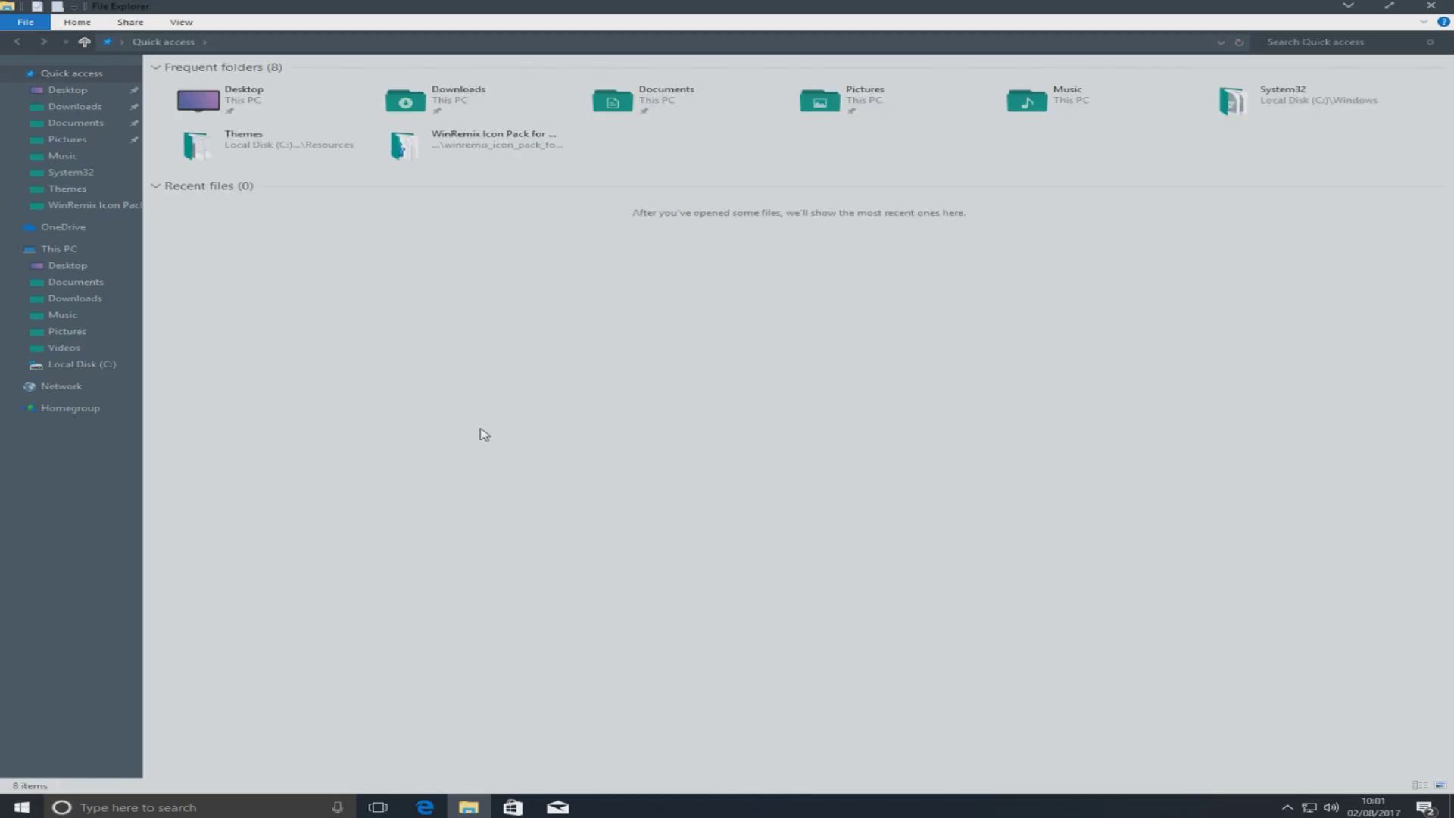
pyautogui.click(96, 248)
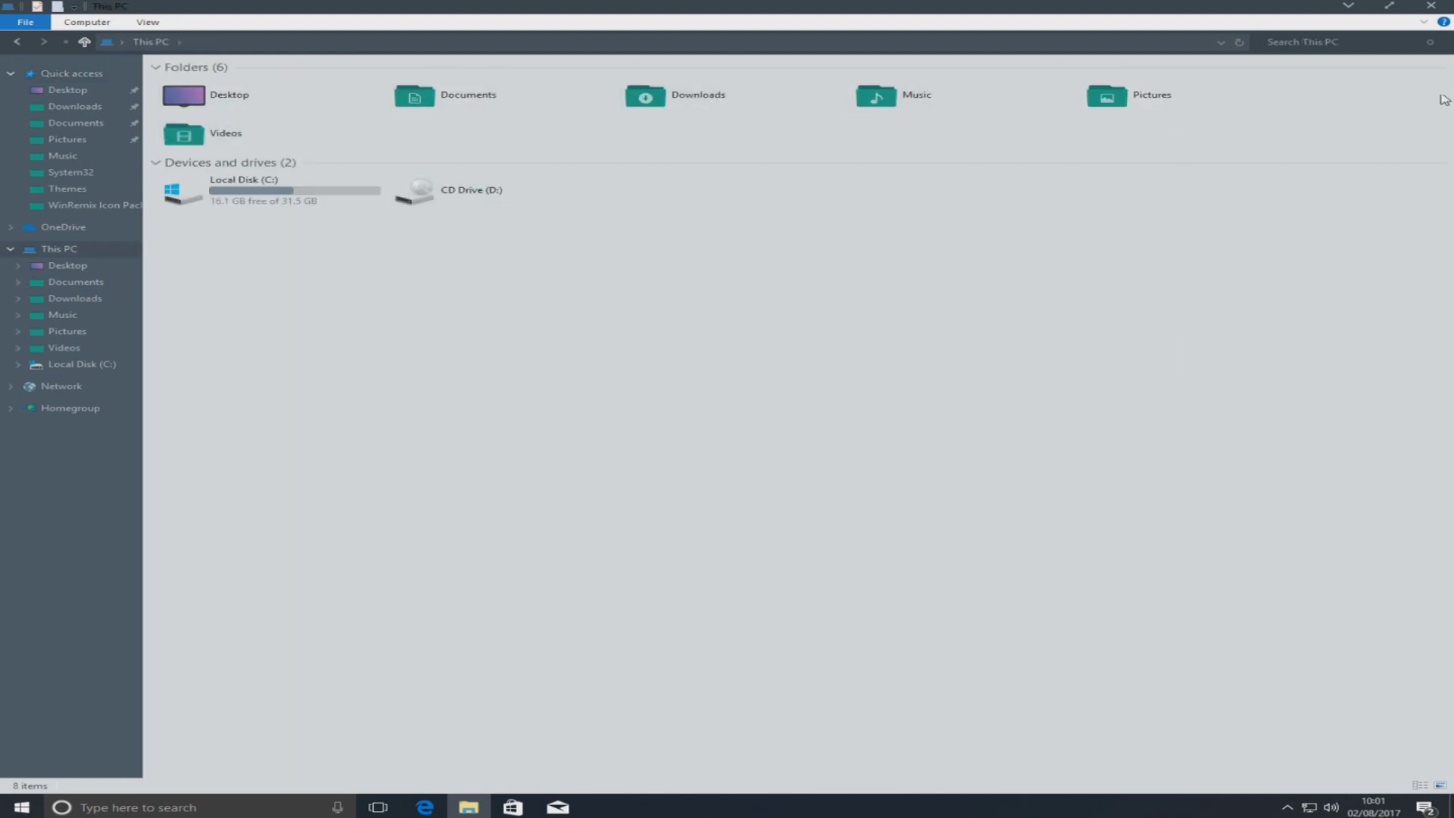
pyautogui.click(1391, 8)
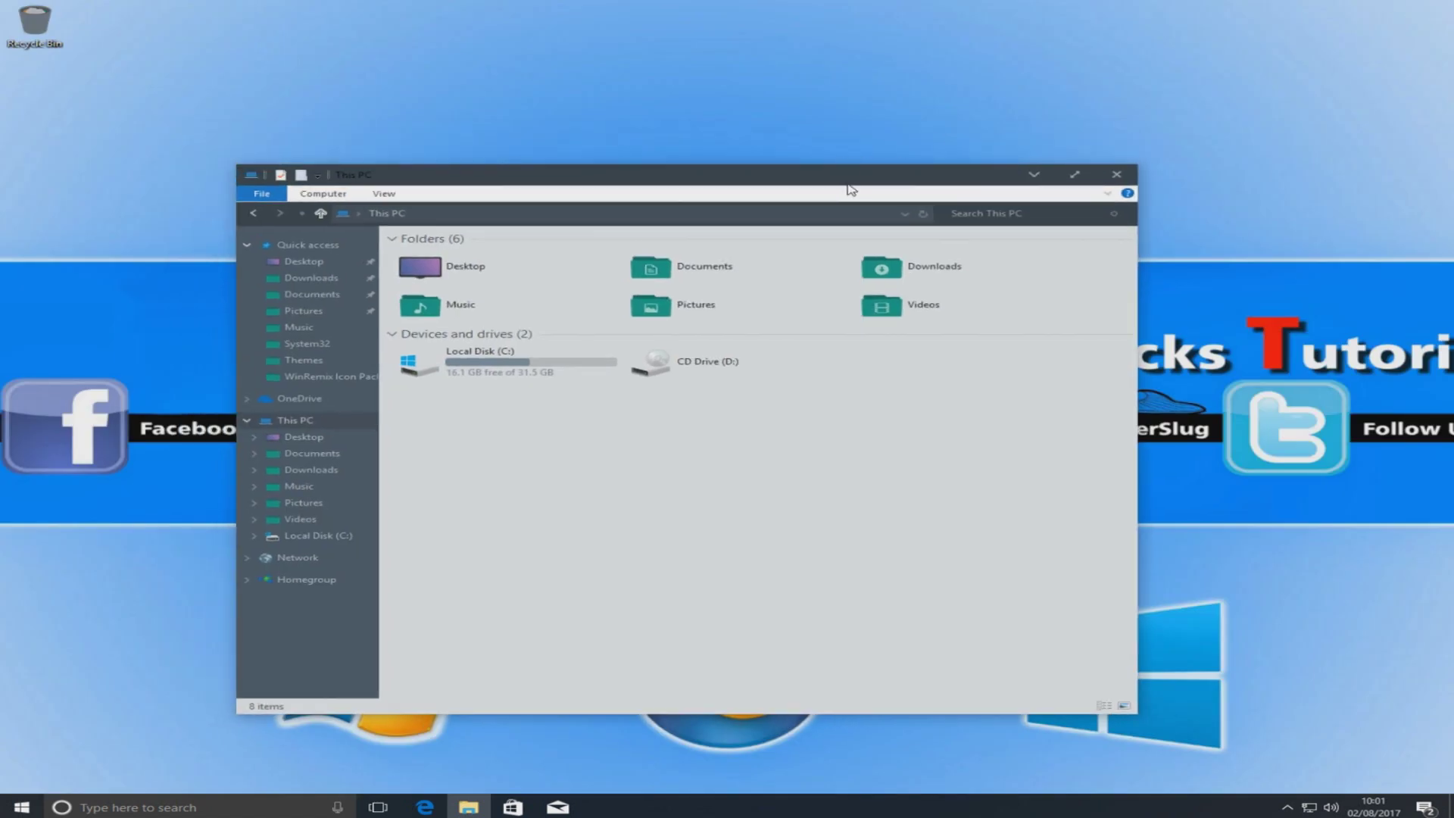
pyautogui.moveTo(834, 179); pyautogui.dragTo(824, 166)
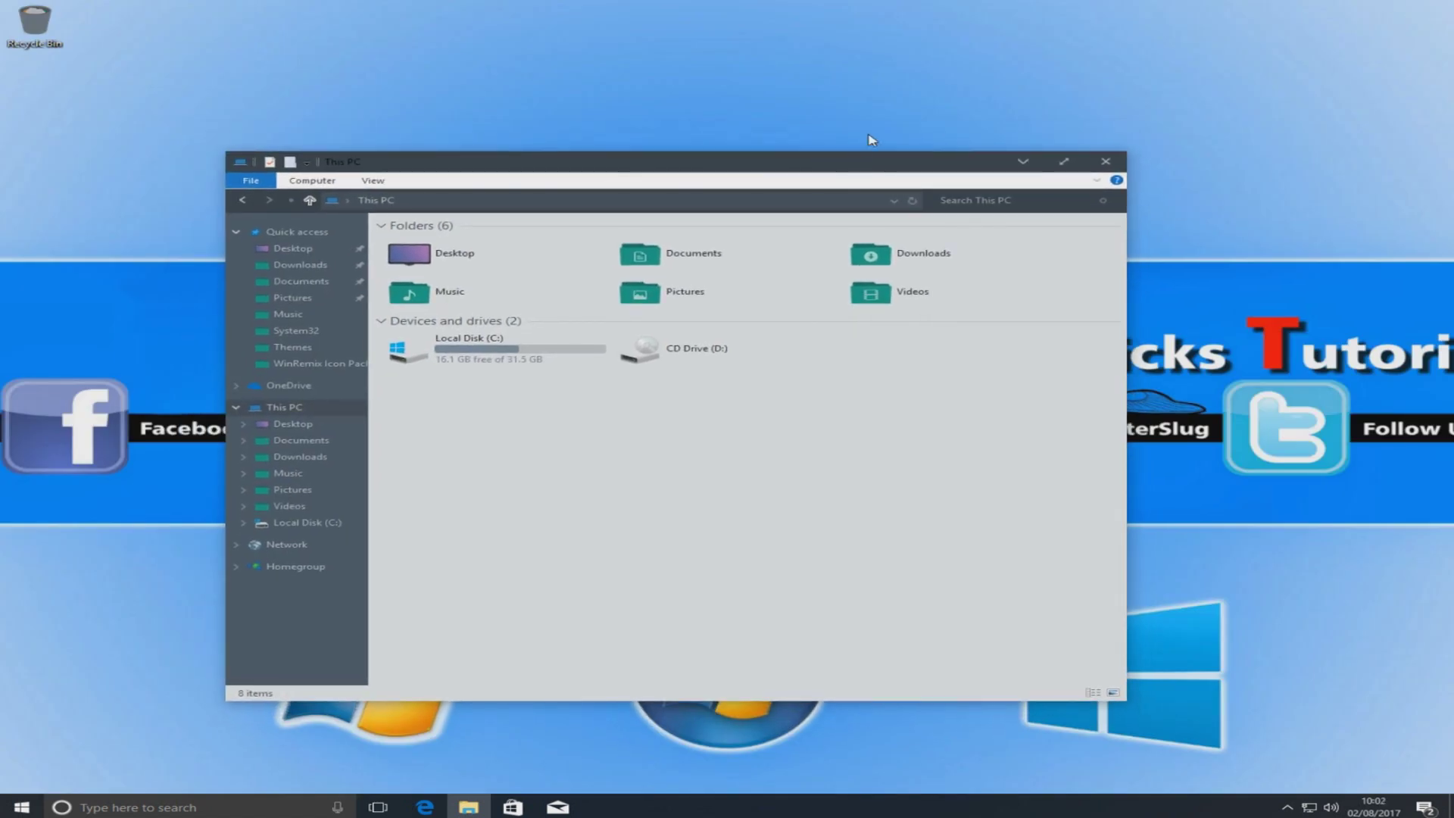